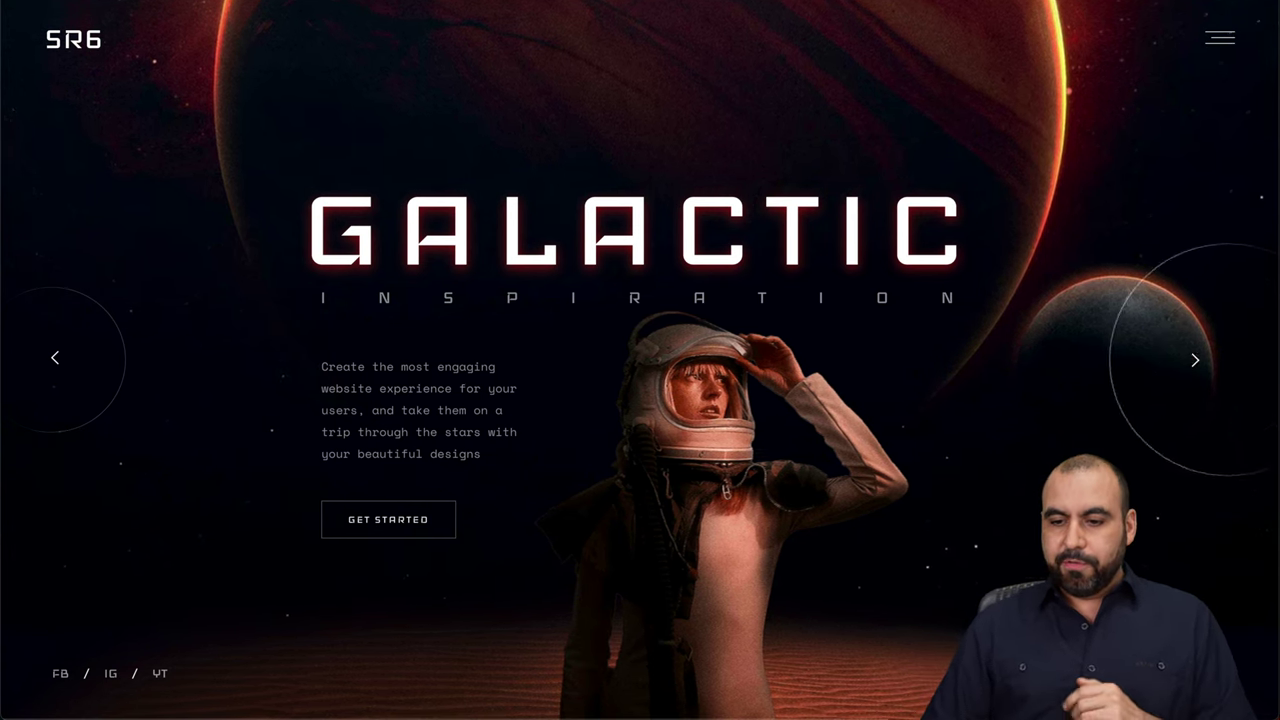
Step: Browse through the slides of the space-themed, hairfutur and Float demo sliders
left_click(1195, 360)
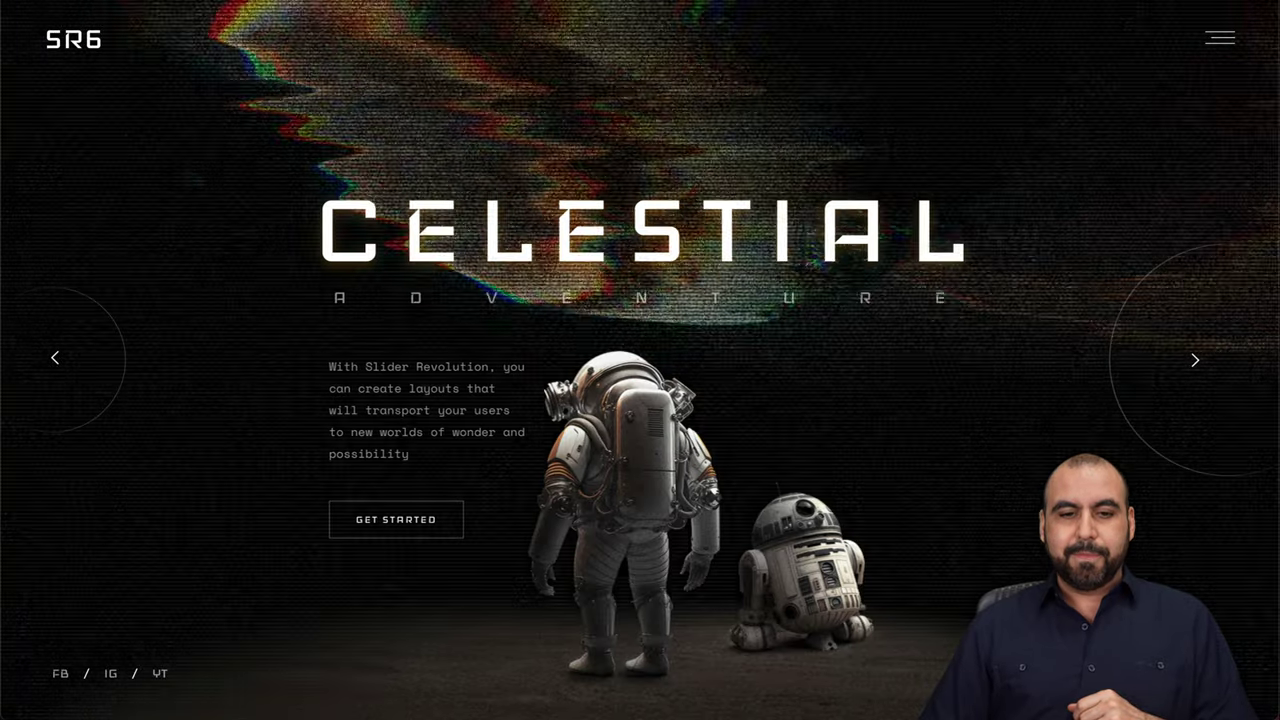
left_click(1195, 360)
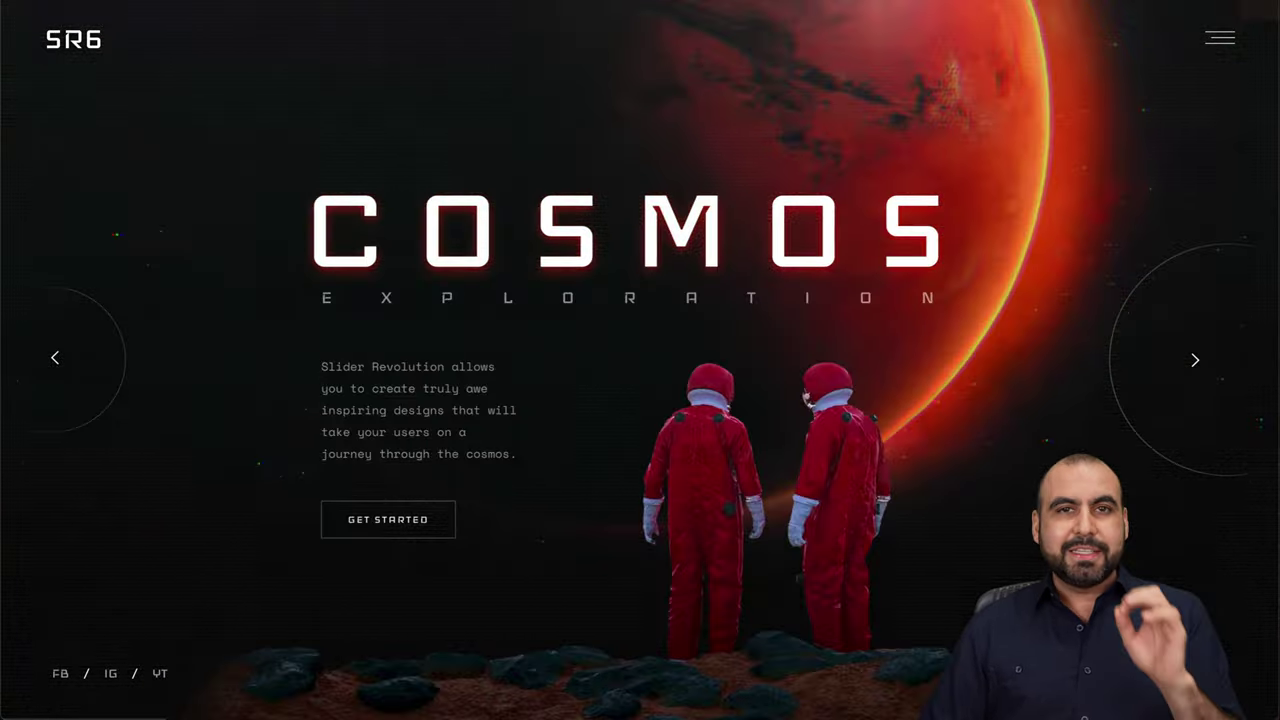
left_click(1195, 360)
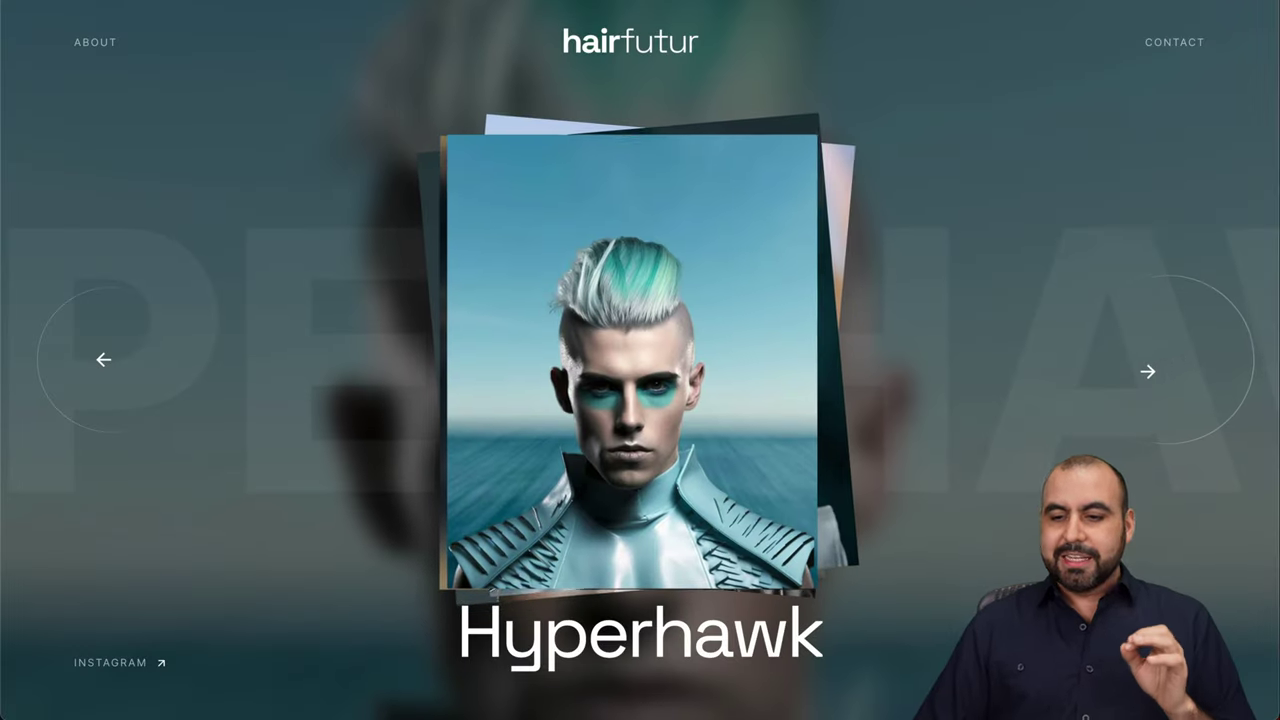
left_click(1150, 368)
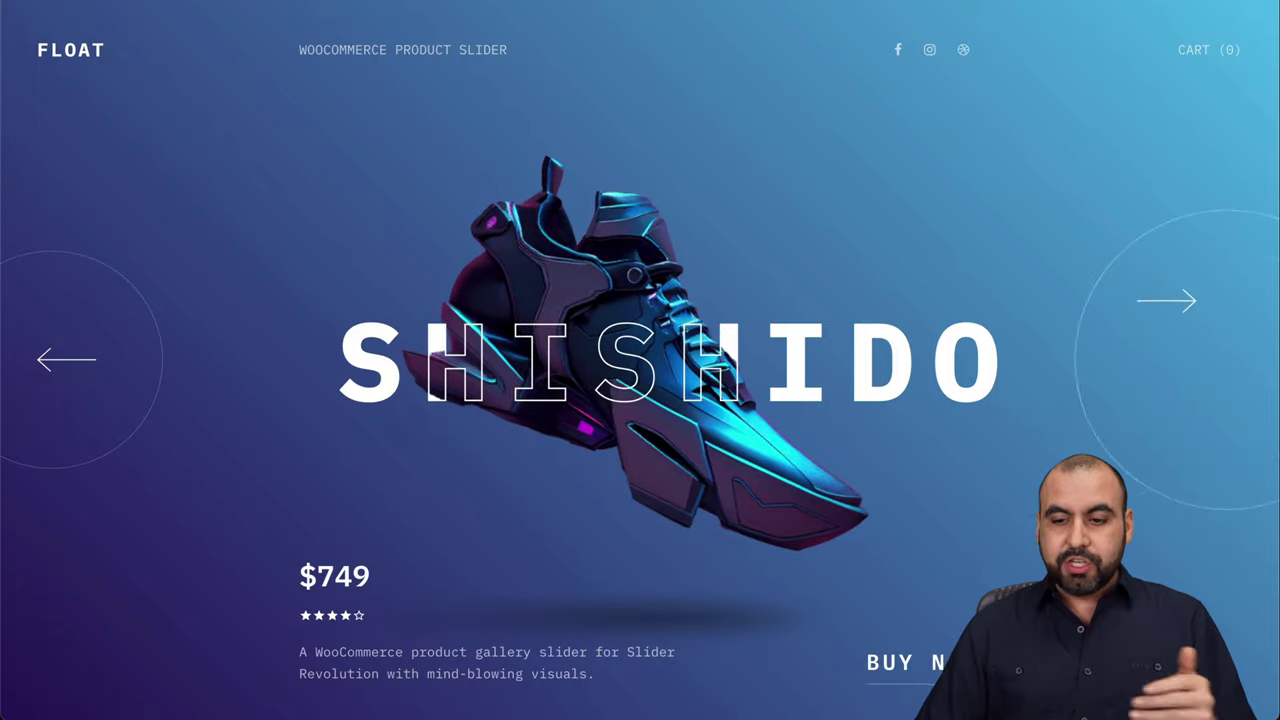
left_click(1175, 305)
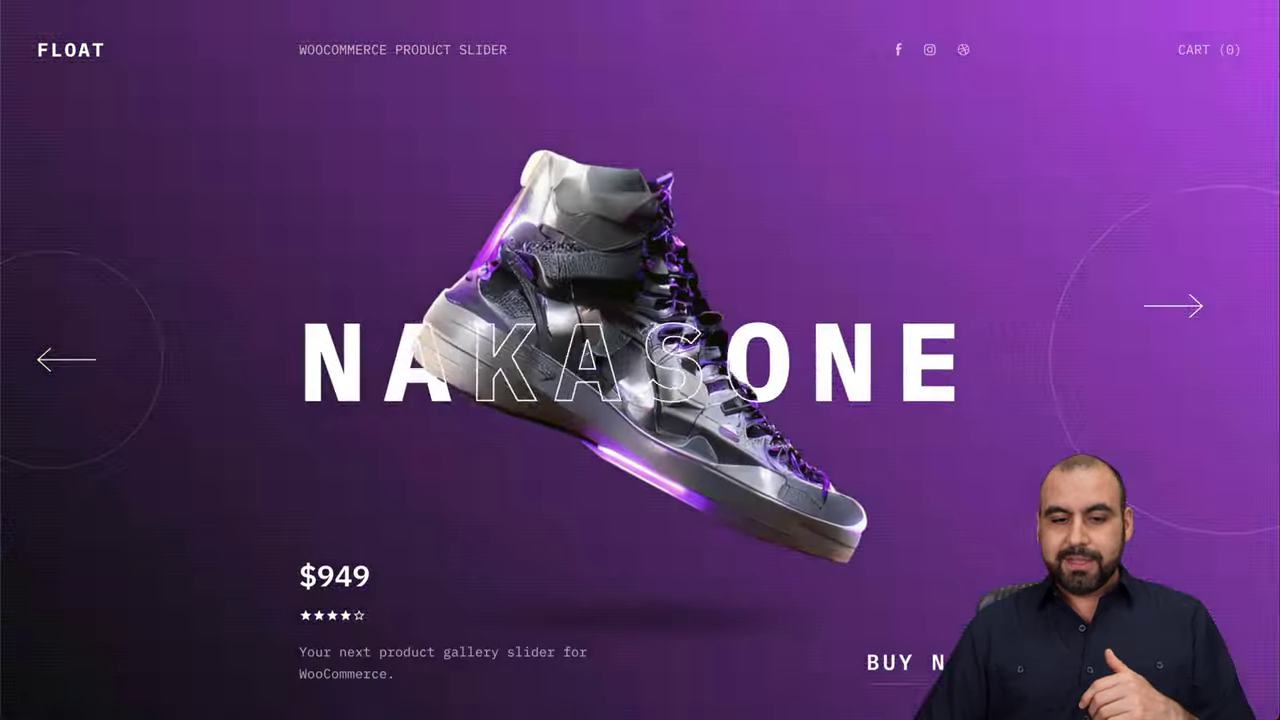
left_click(1175, 305)
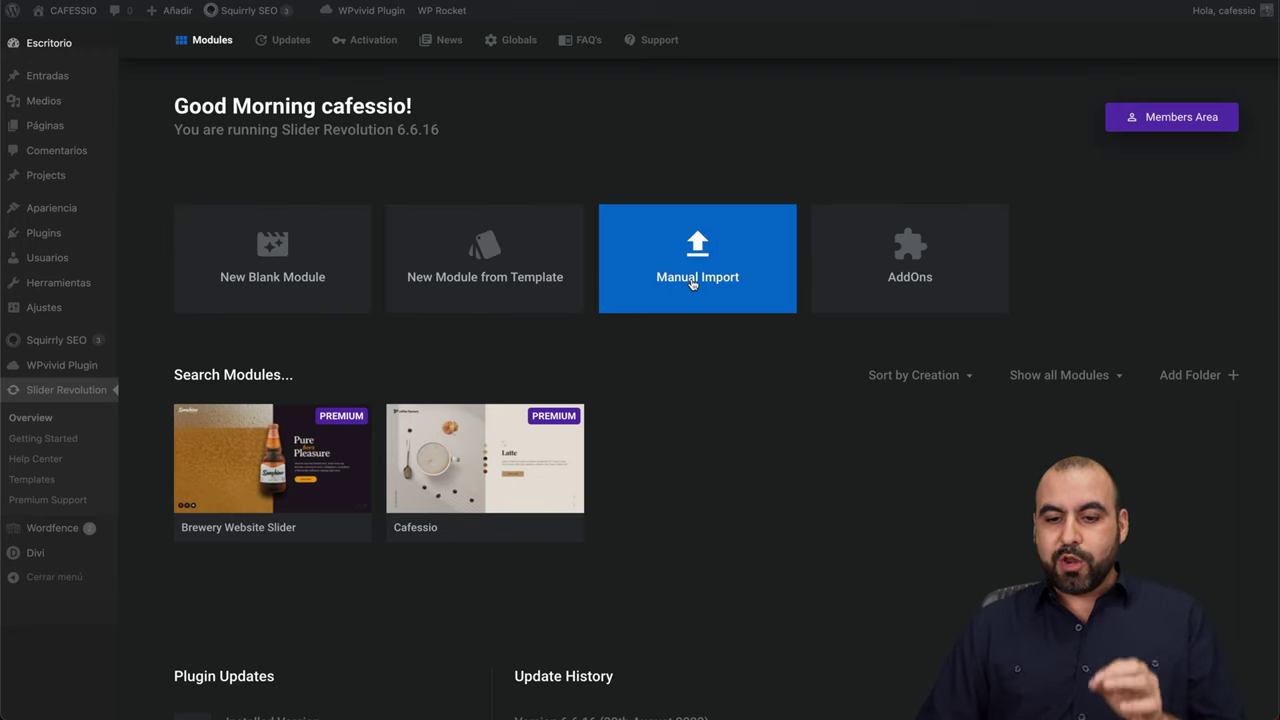
Step: Browse the module template library and preview the Generative AI Wordpress template's page from hero section to logo strip
left_click(481, 262)
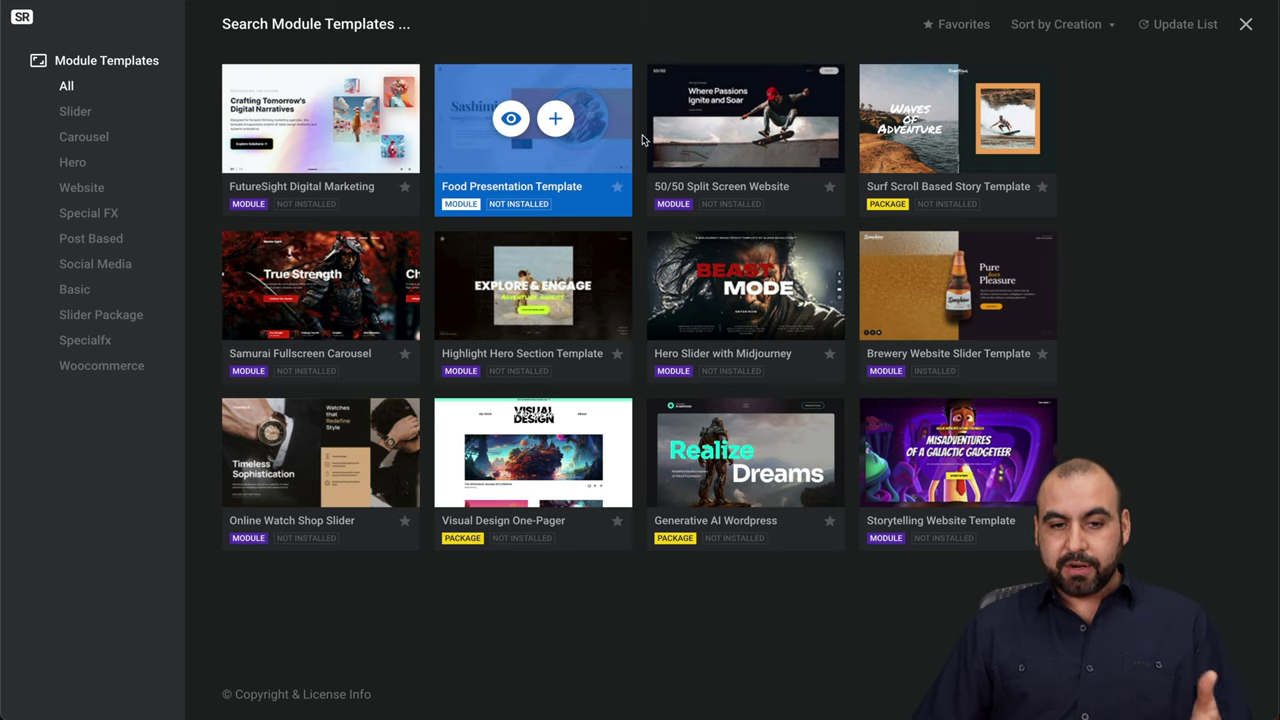
left_click(703, 454)
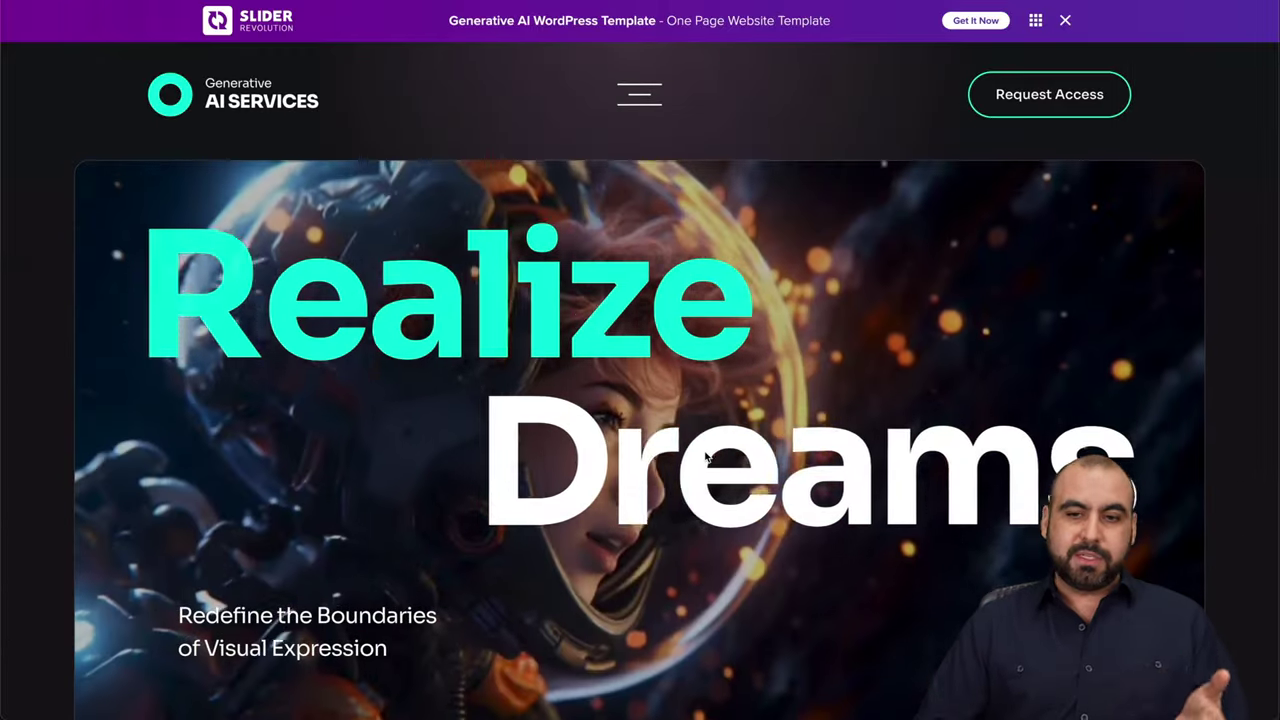
scroll(810, 335, "down", 3)
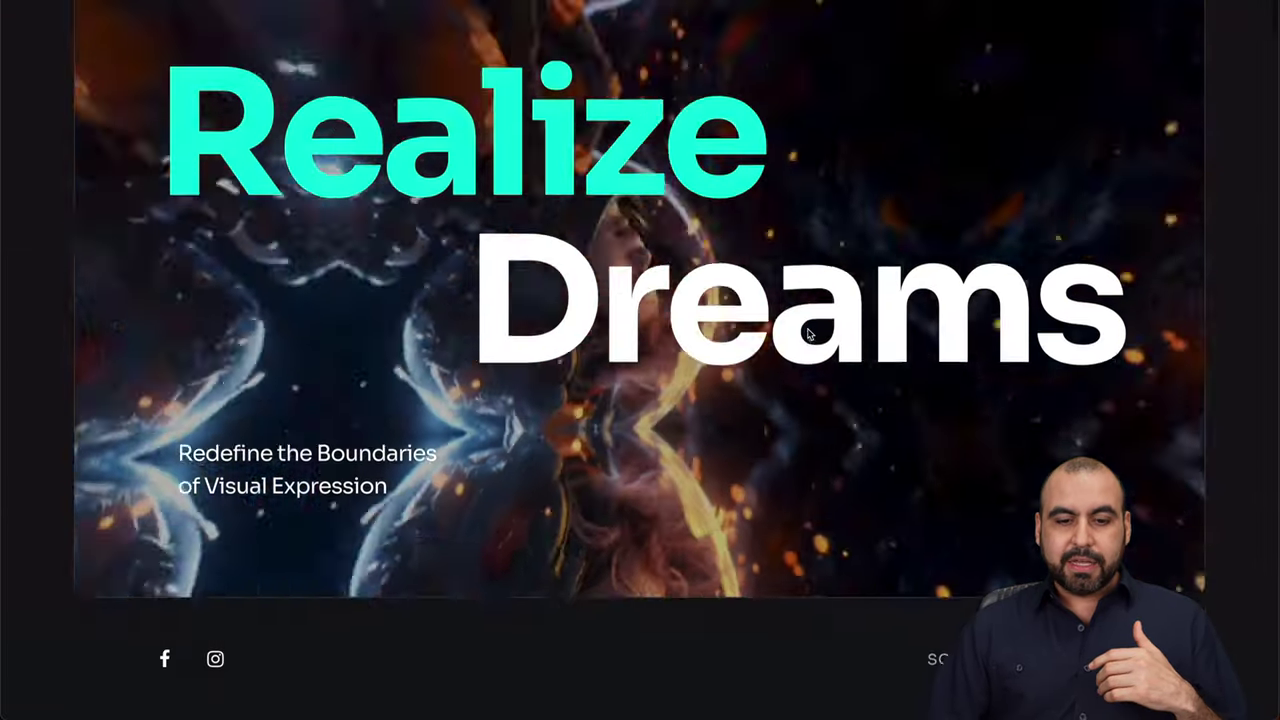
scroll(810, 335, "up", 3)
scroll(810, 335, "down", 5)
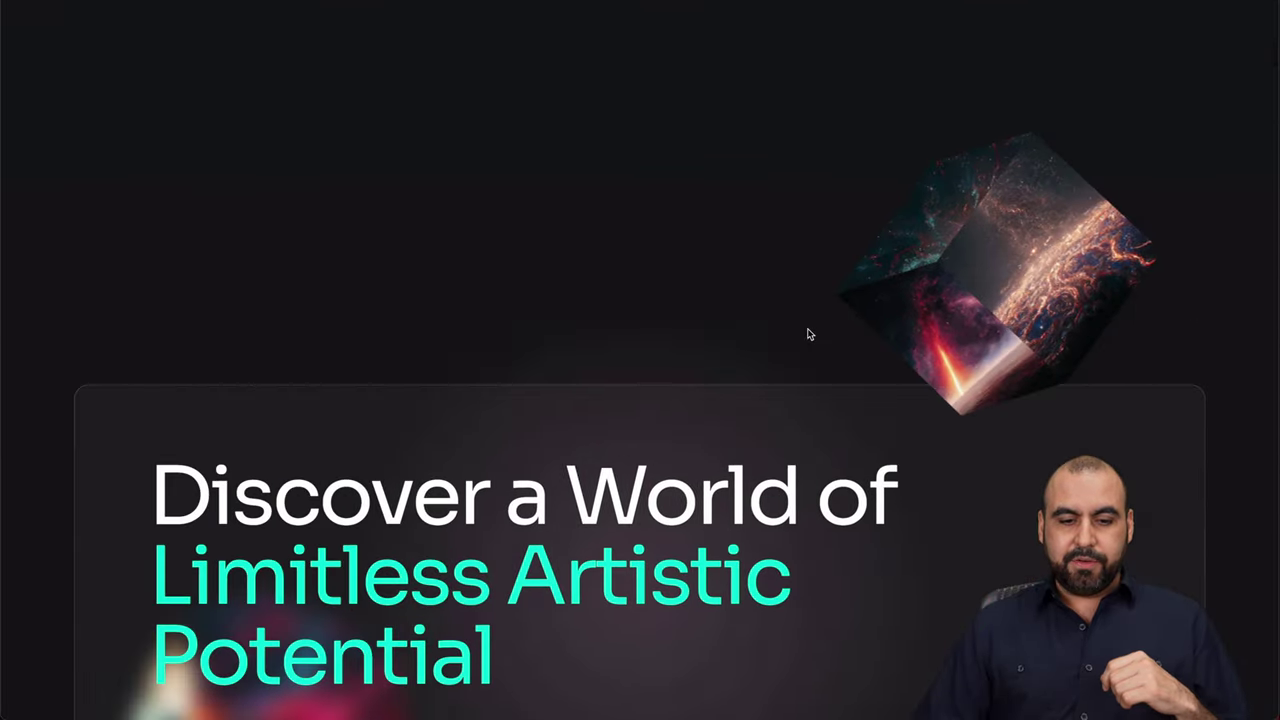
scroll(810, 335, "down", 4)
scroll(810, 335, "down", 5)
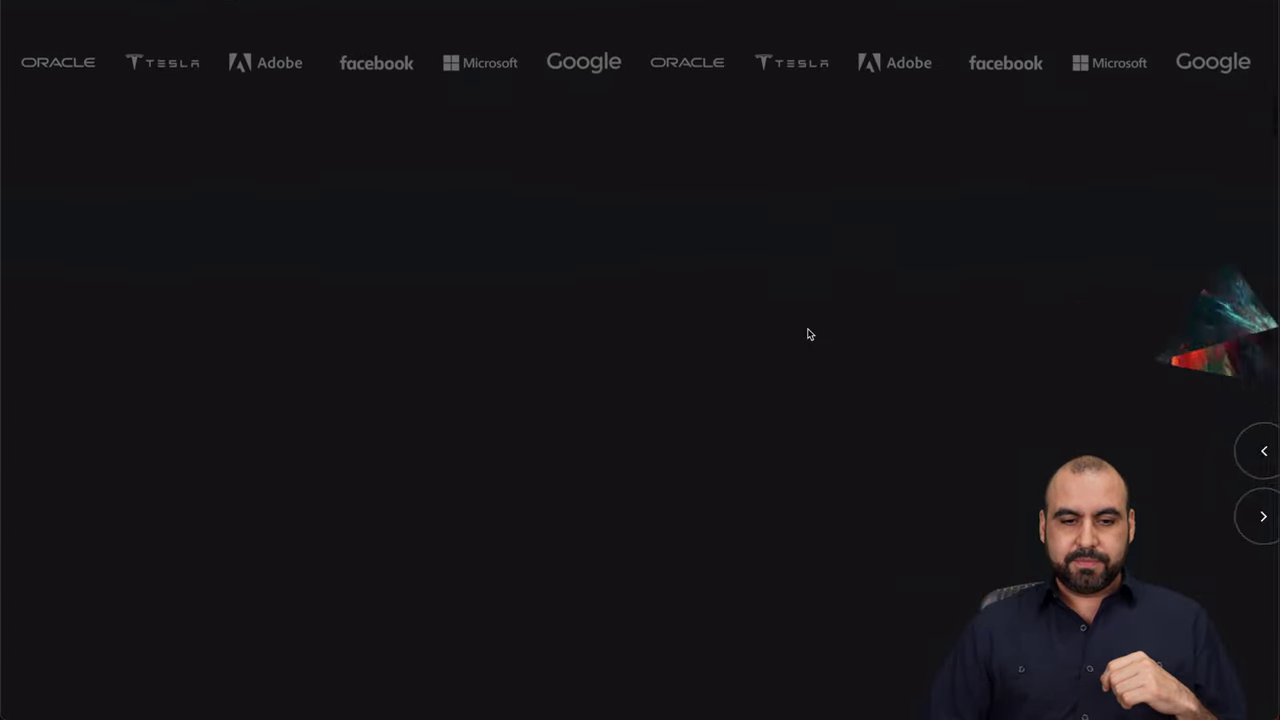
scroll(806, 330, "up", 15)
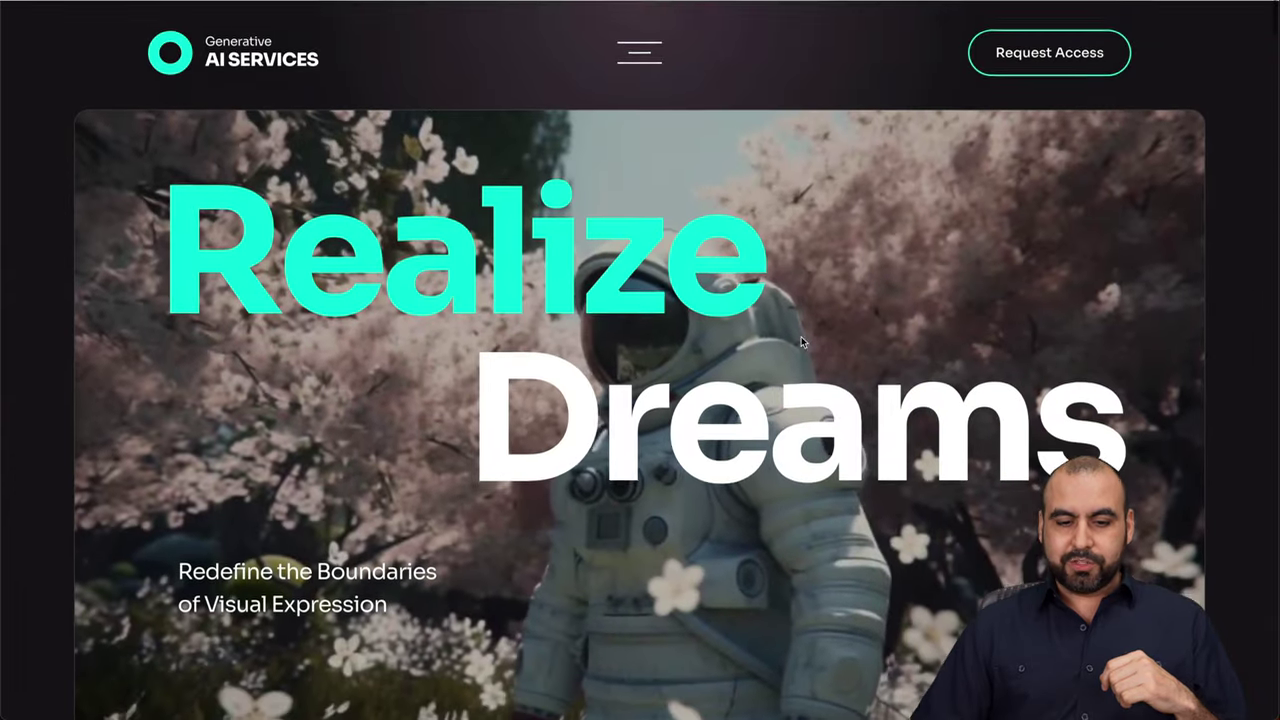
scroll(806, 330, "down", 2)
scroll(771, 422, "up", 3)
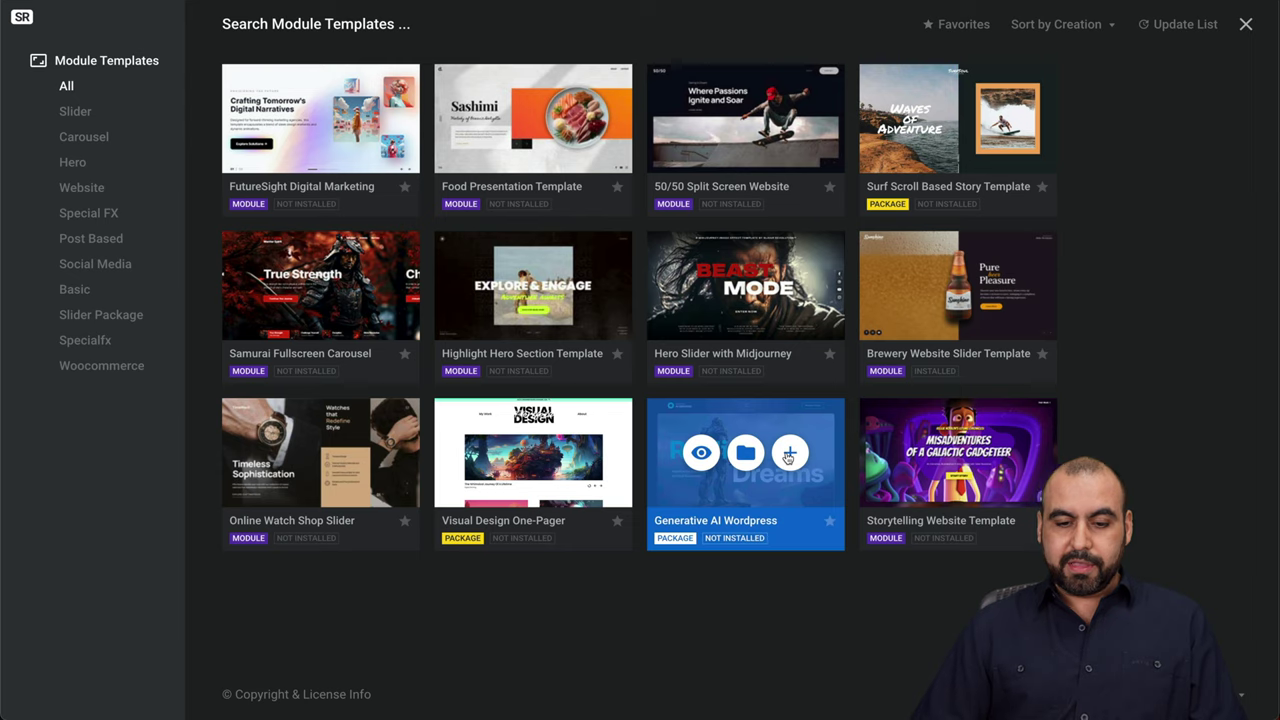
Step: Install the Generative AI Wordpress template package
mouse_move(789, 457)
scroll(946, 607, "down", 3)
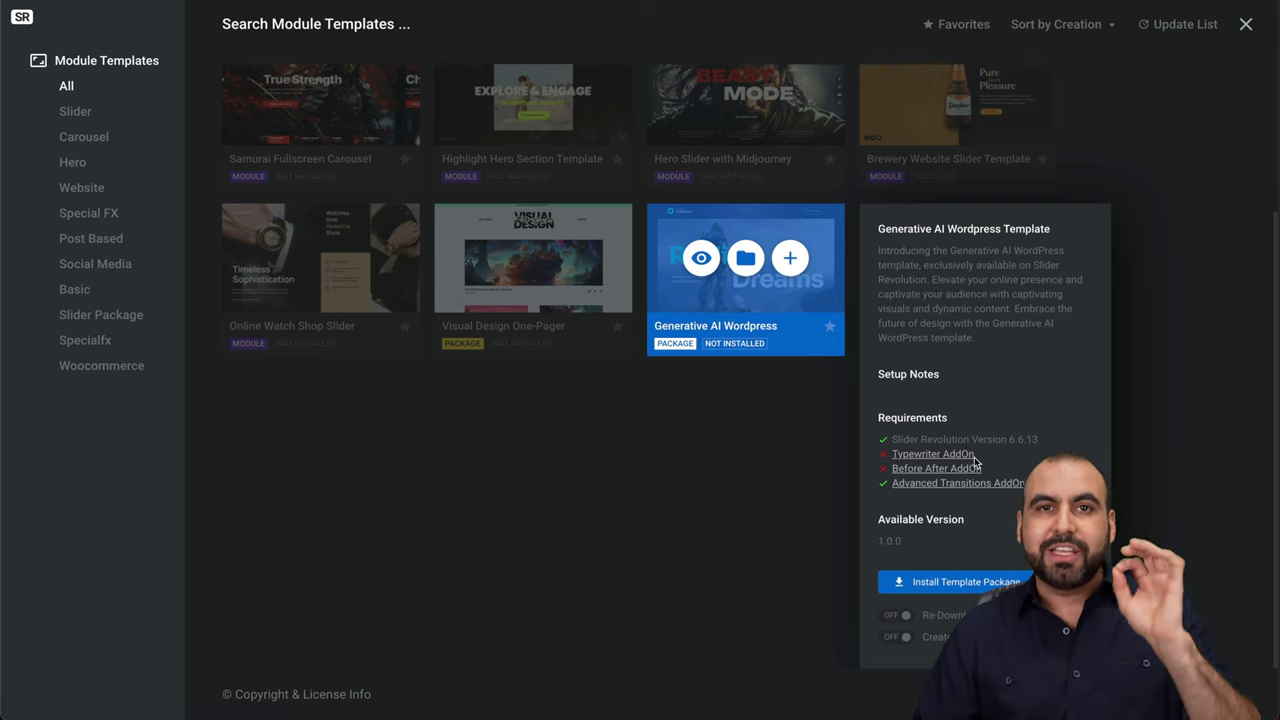
left_click(967, 592)
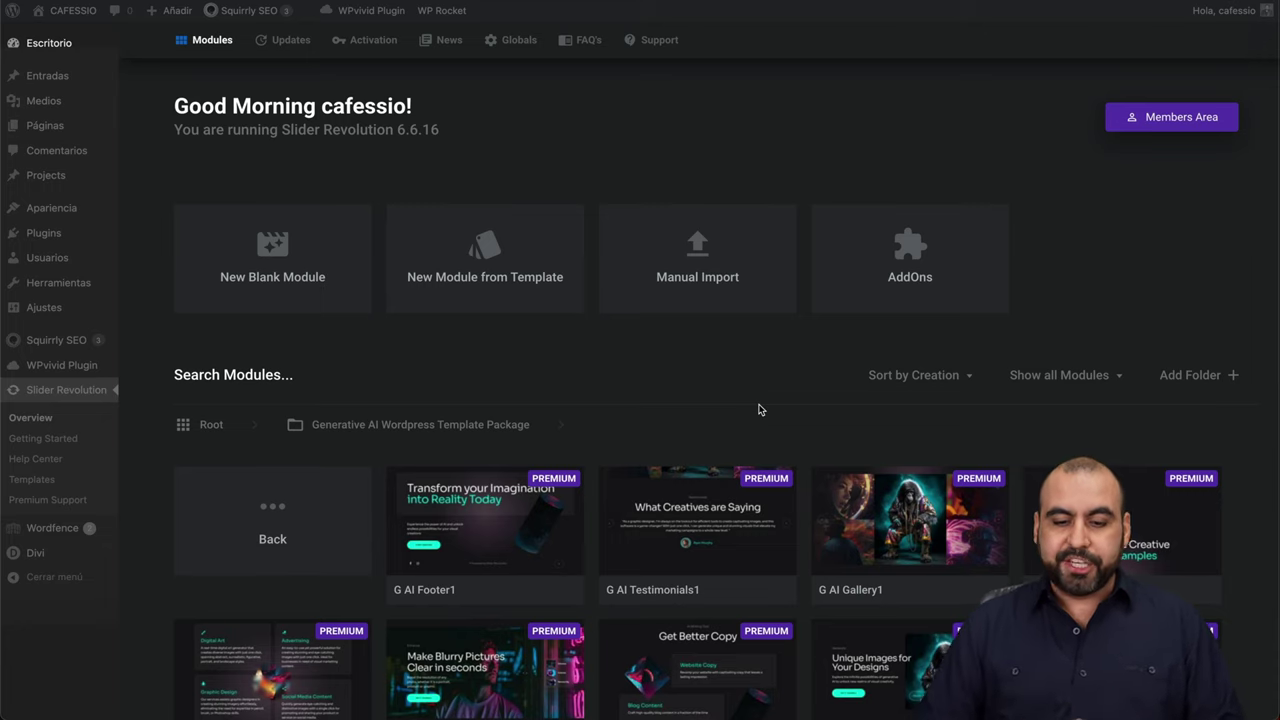
Step: Look through the modules in the Generative AI Wordpress Template Package folder and return to the root module list
scroll(759, 409, "down", 2)
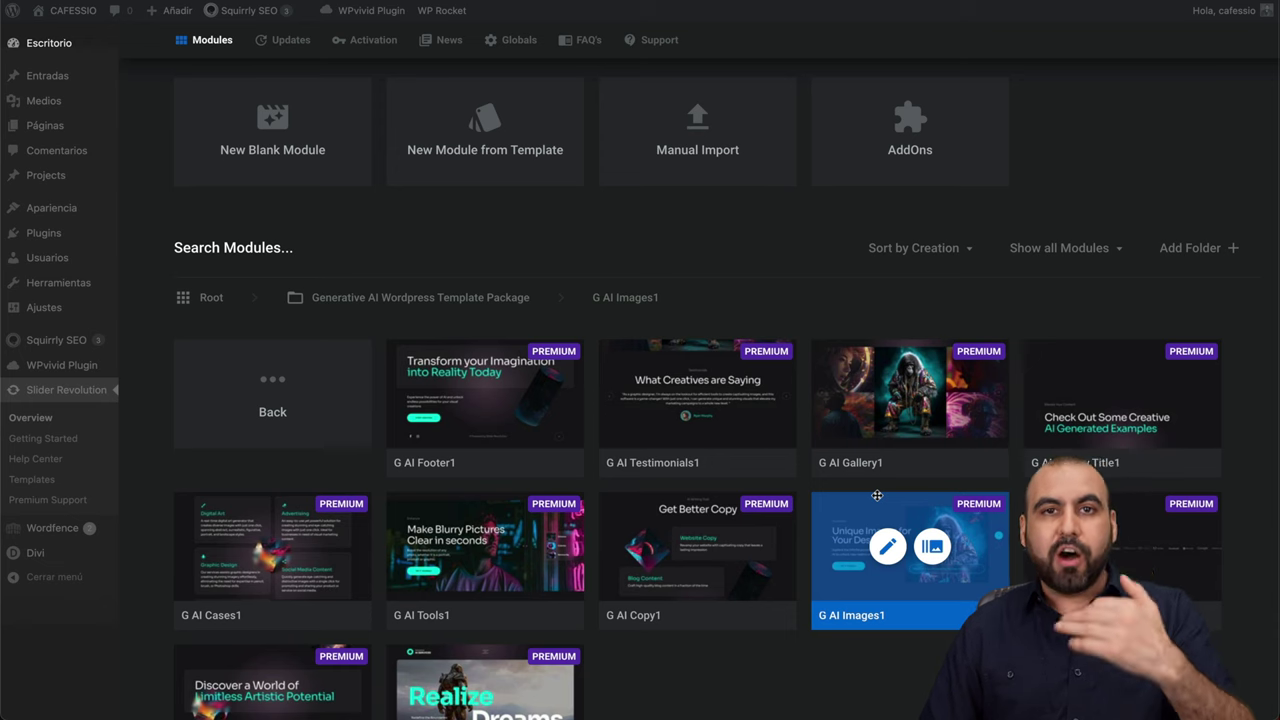
scroll(877, 495, "up", 2)
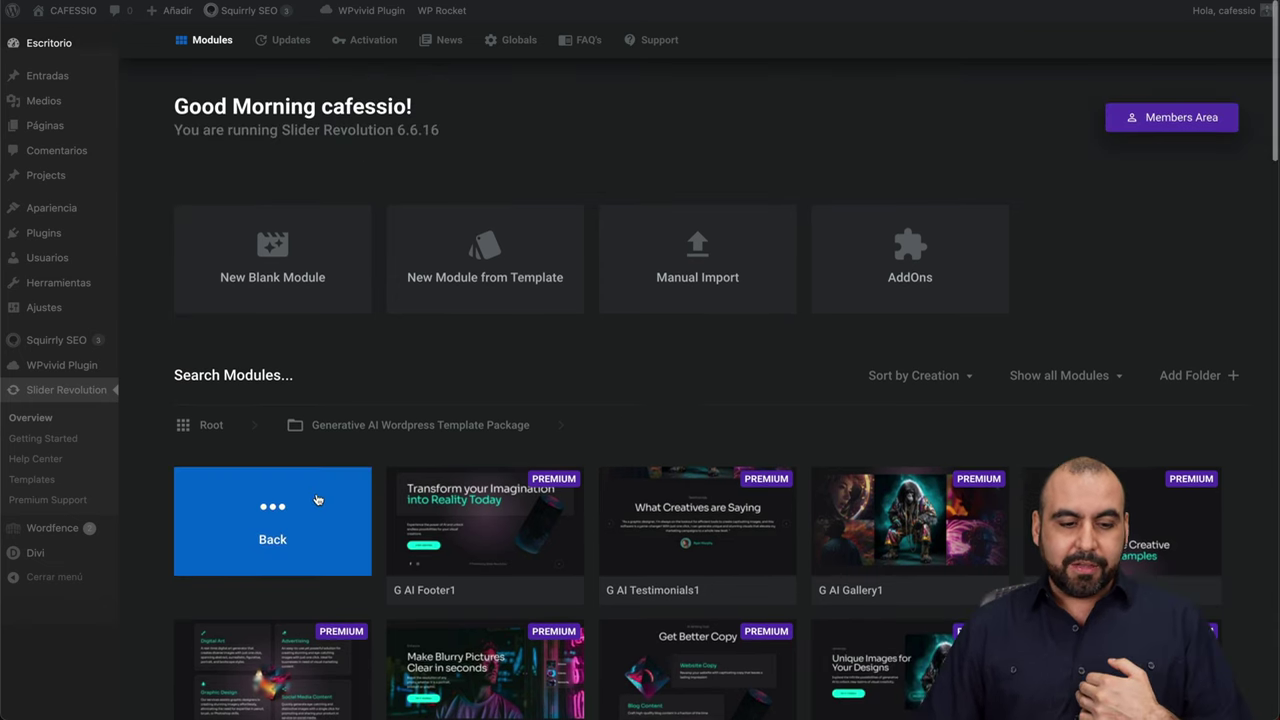
left_click(320, 500)
Step: Open the Brewery Website Slider module for editing and dismiss the Template Editing Guide and its reminder
mouse_move(432, 540)
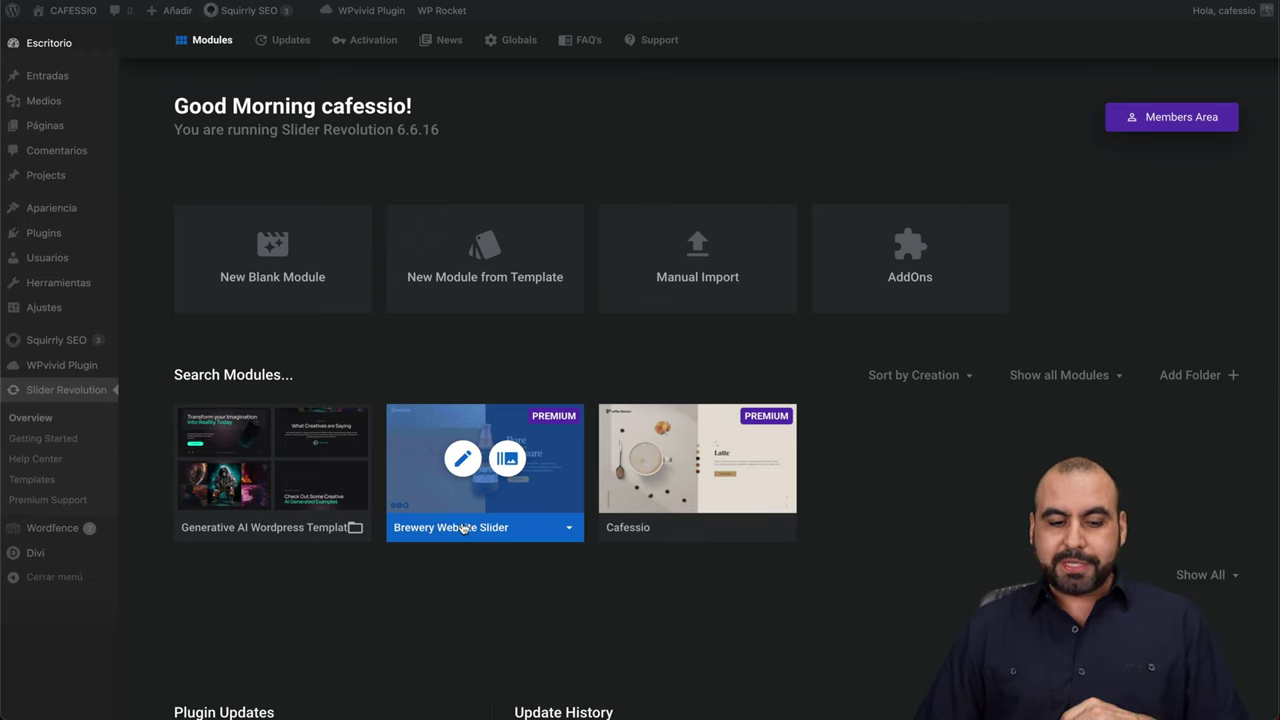
left_click(463, 462)
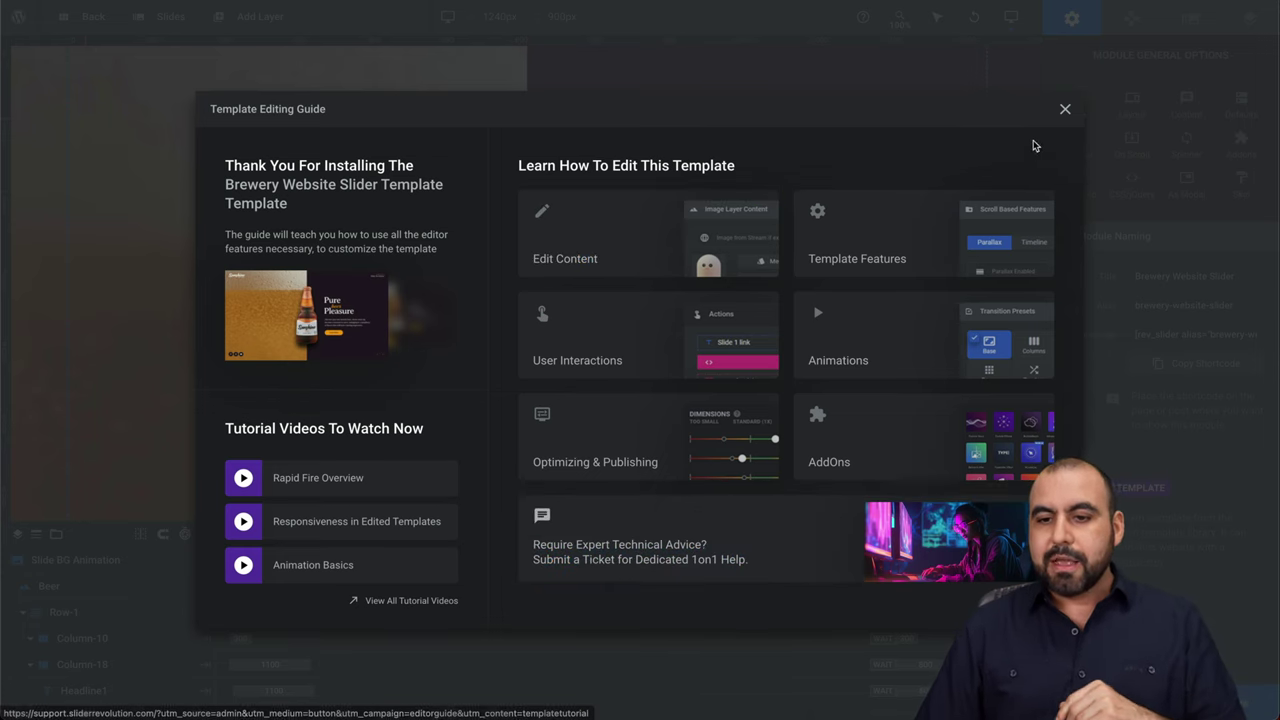
left_click(1065, 110)
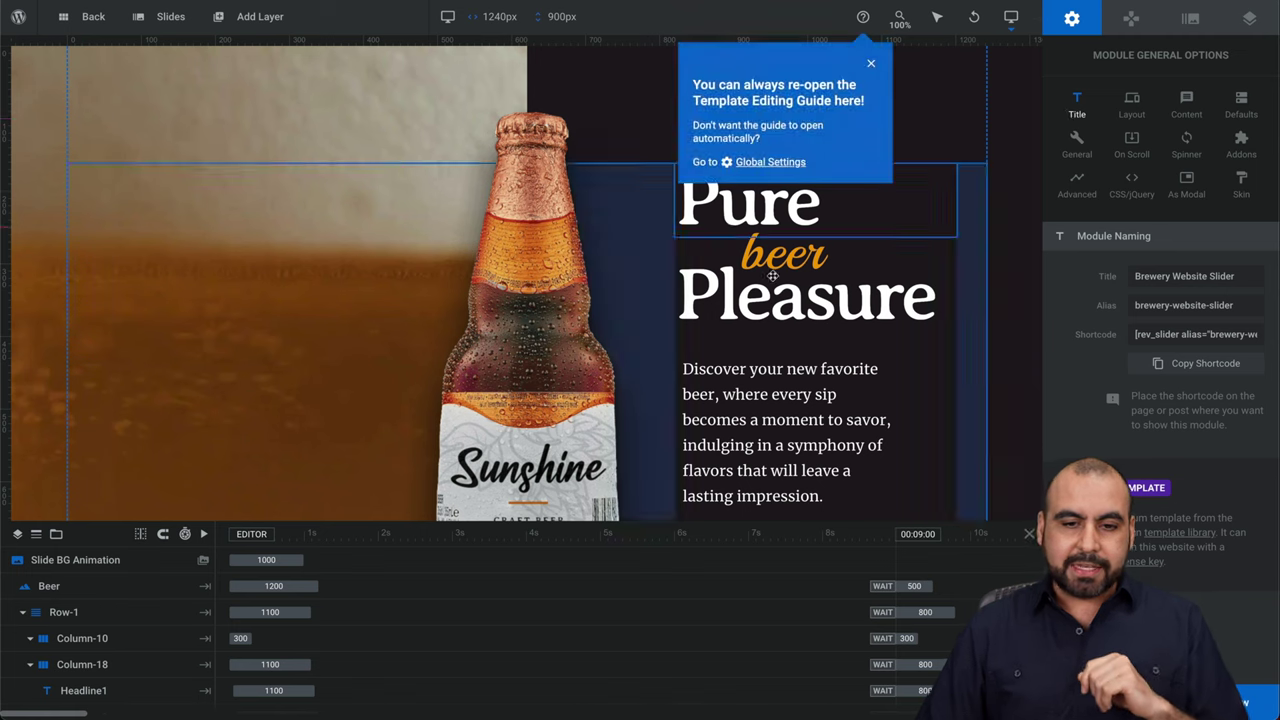
left_click(870, 66)
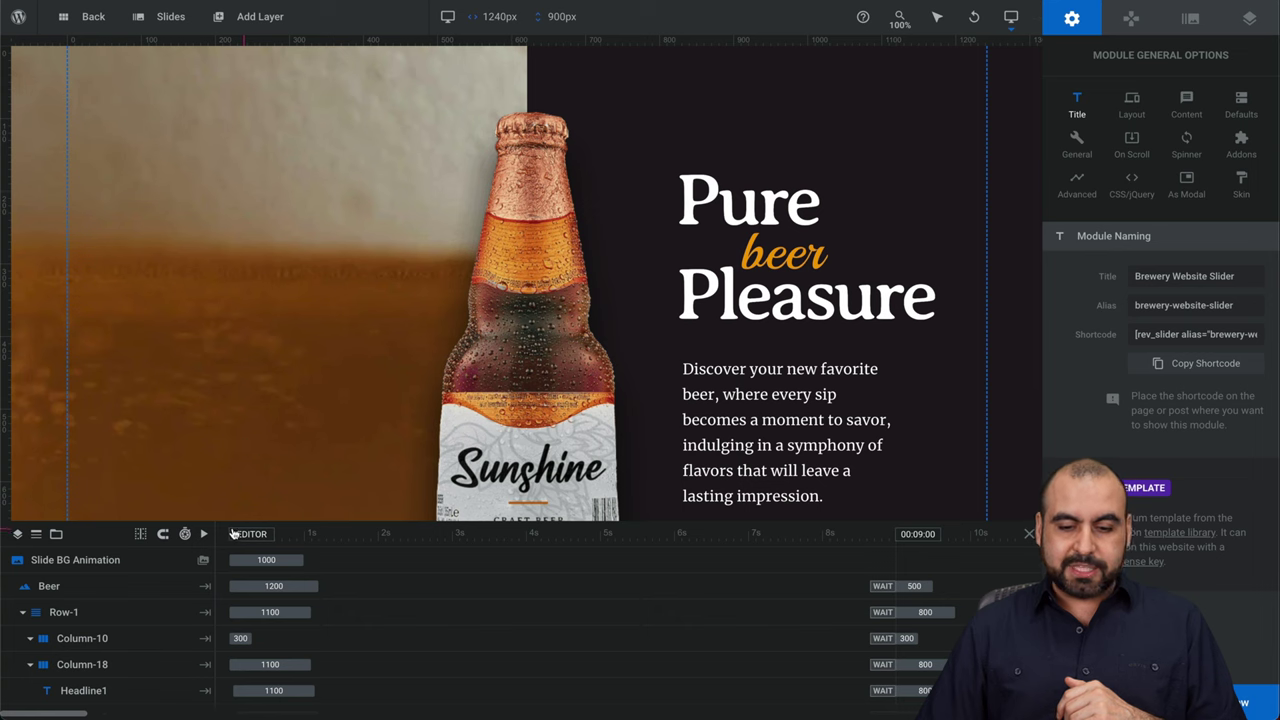
Step: Inspect the Slide BG Animation, Beer and Row-1 layers in turn, ending with the bottle image selected on the canvas
left_click(115, 566)
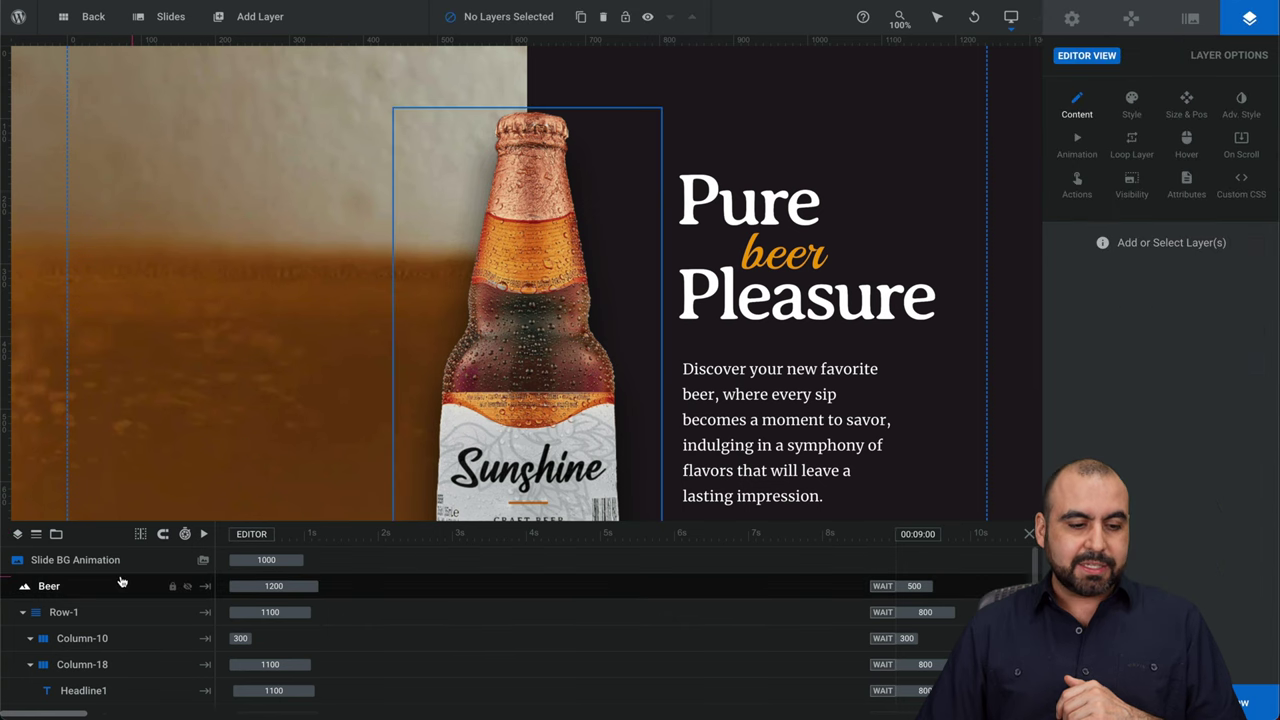
left_click(122, 586)
left_click(130, 612)
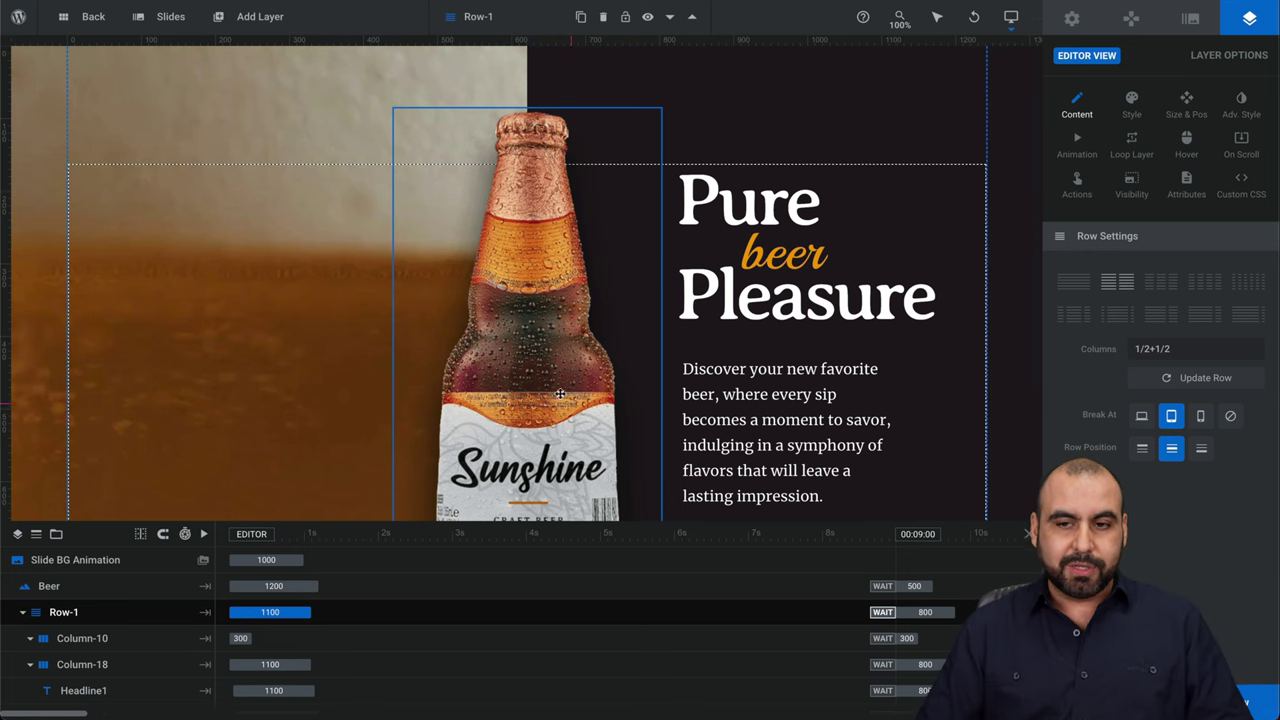
left_click(523, 347)
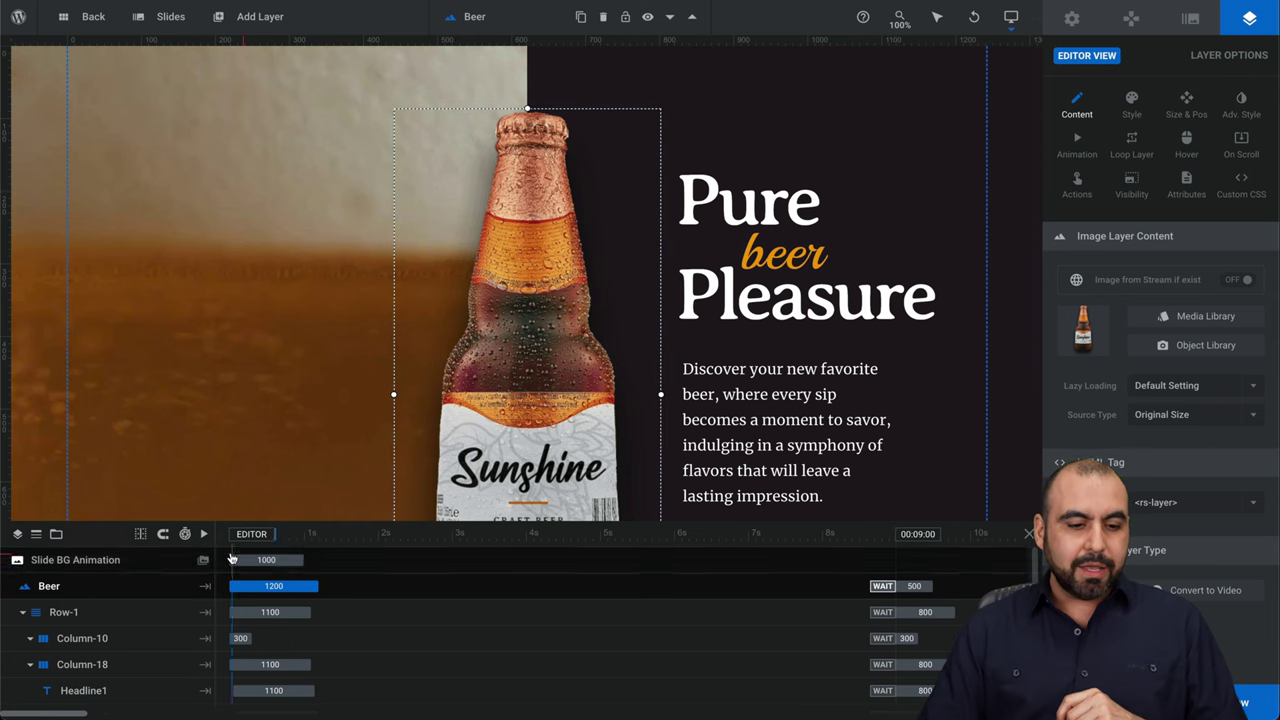
Step: Scrub the timeline back to the slide's start and play the background and Beer layer animations
left_click(287, 537)
left_click(252, 537)
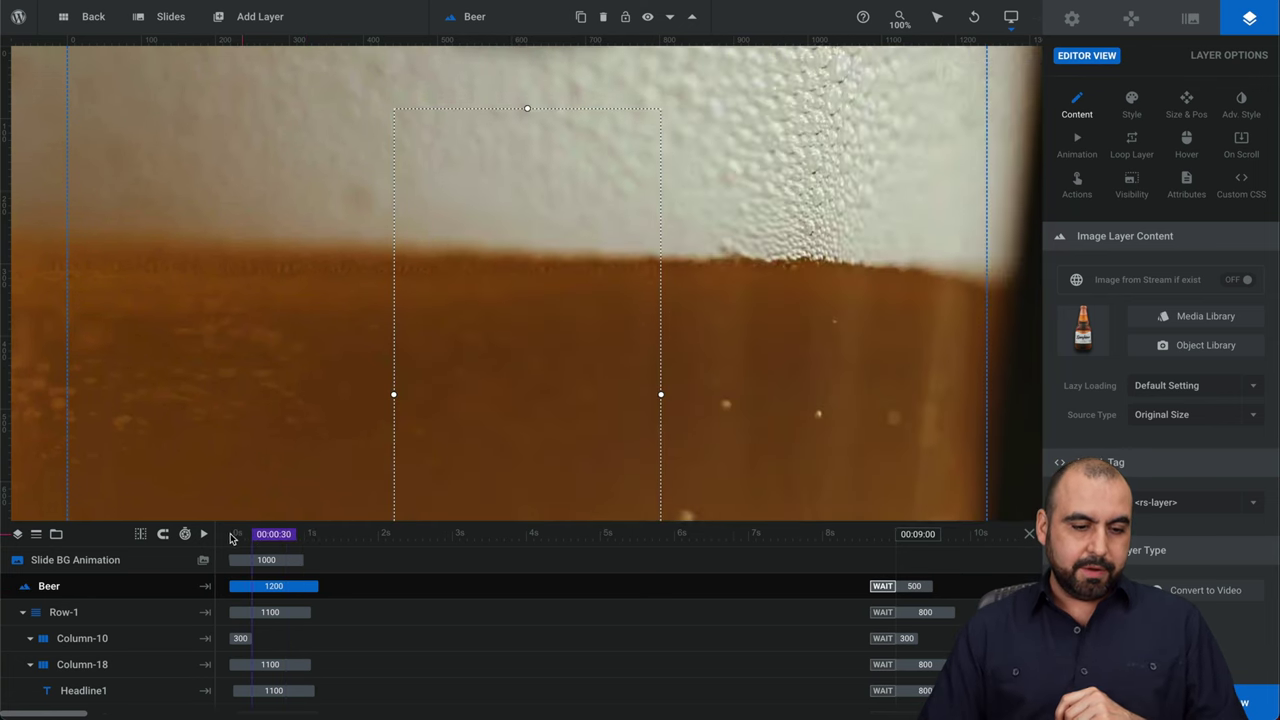
left_click(231, 537)
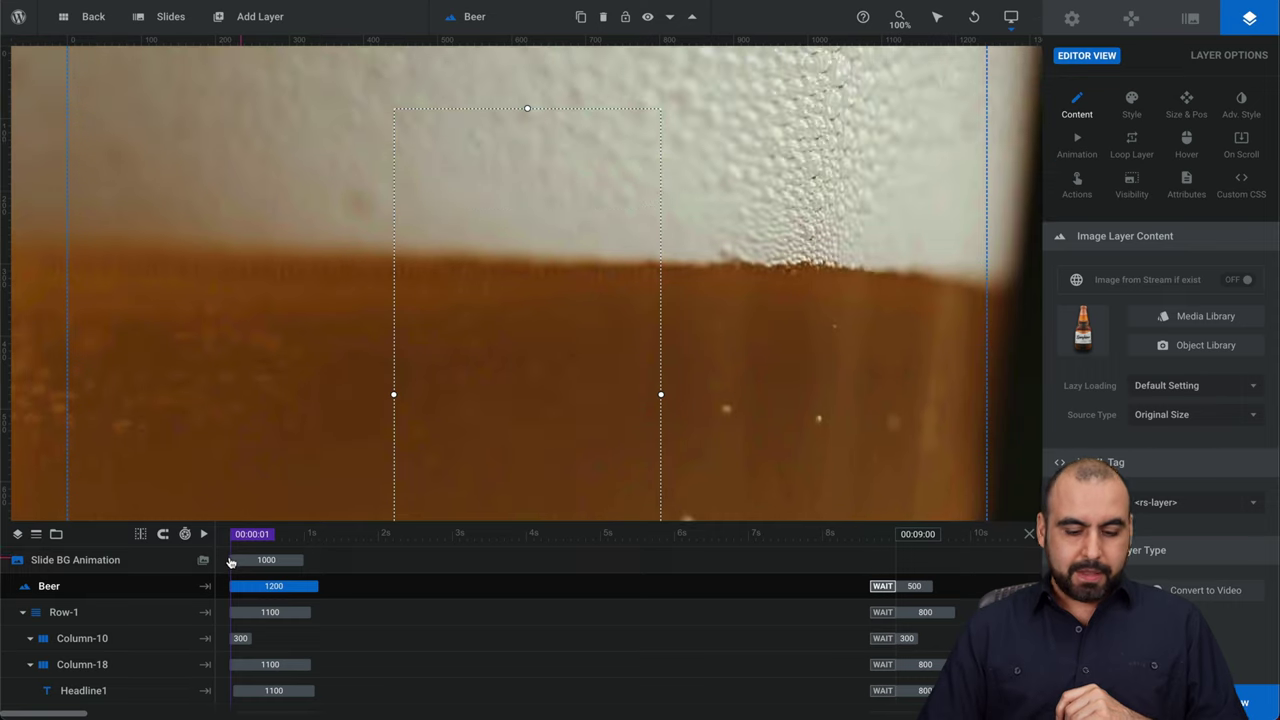
key("space")
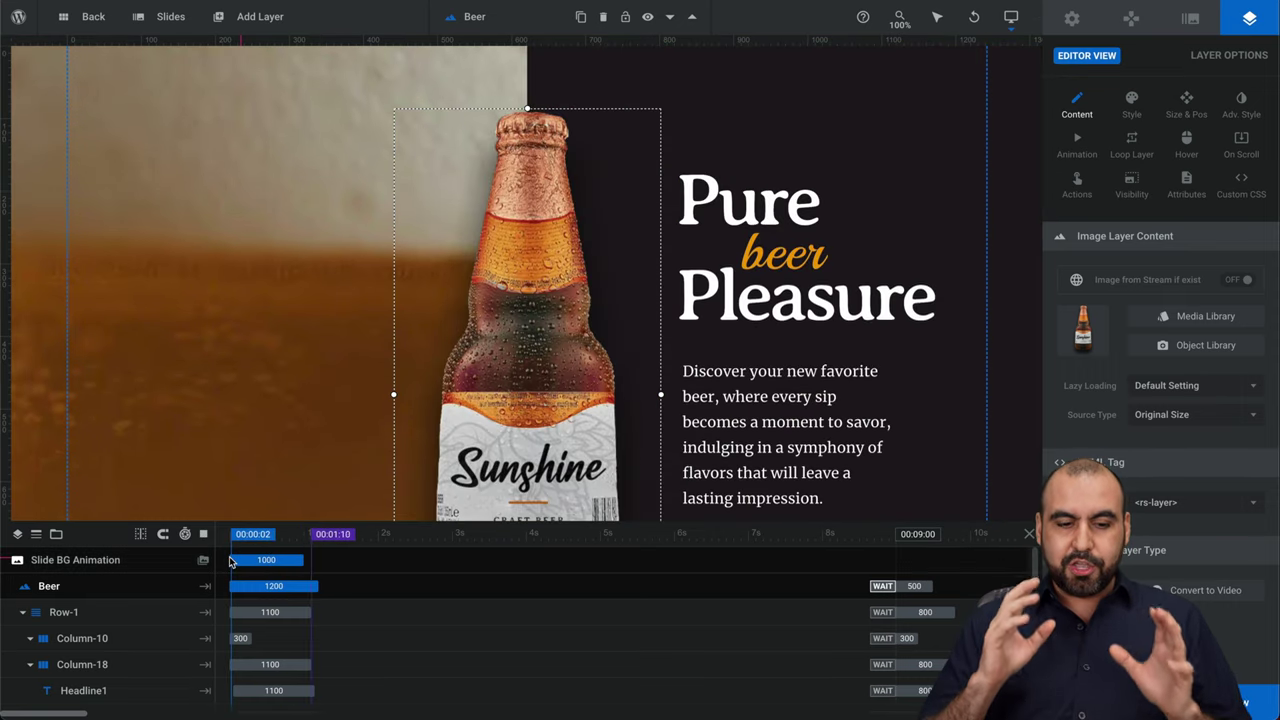
left_click(258, 559)
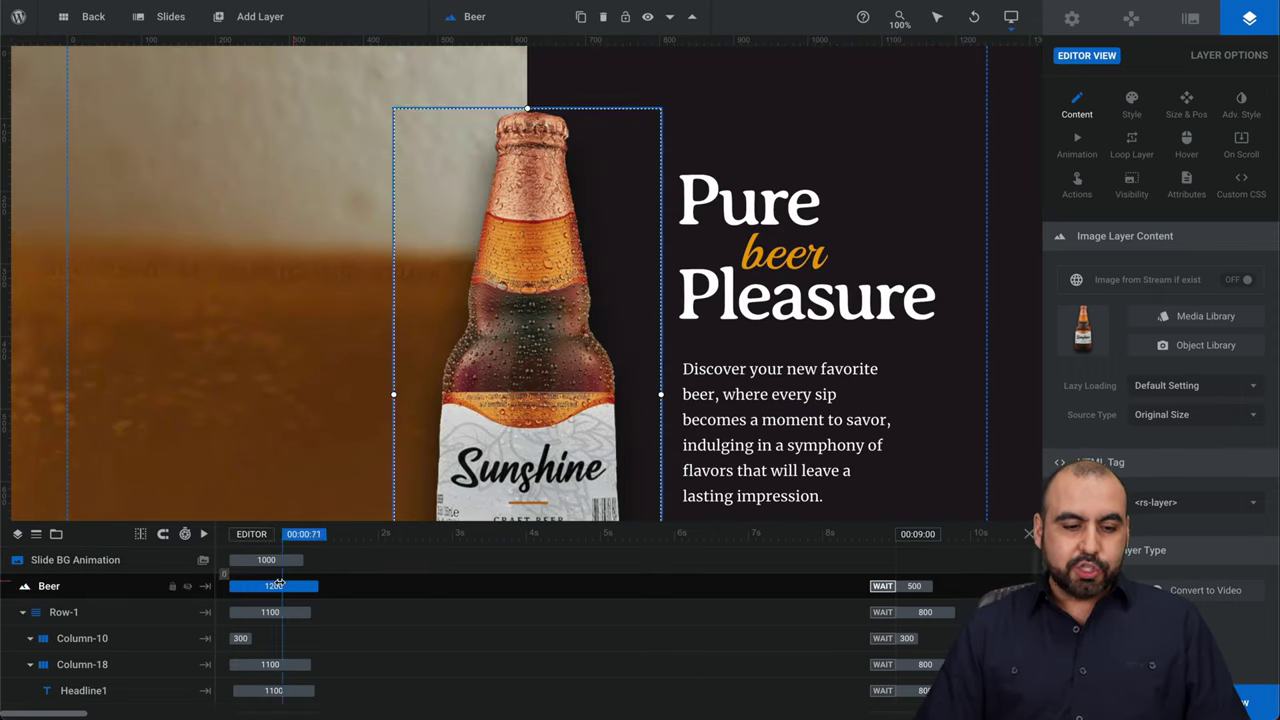
left_click(237, 588)
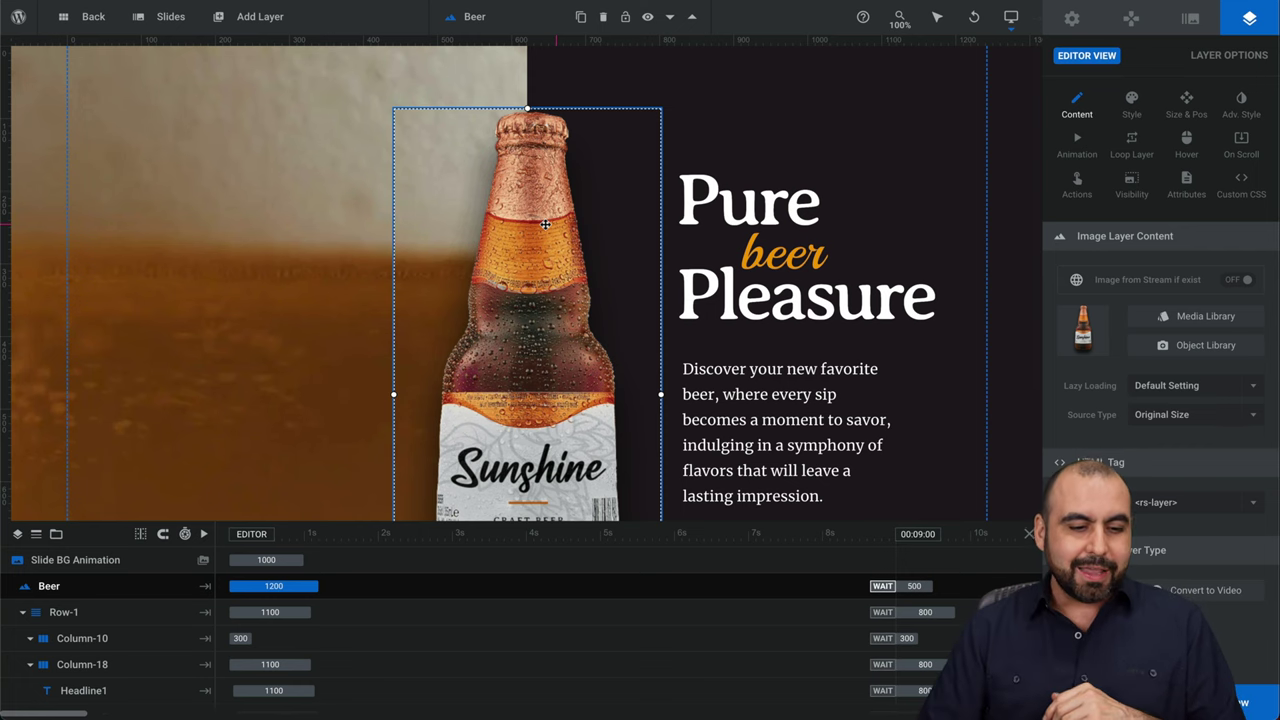
Step: Open the Beer layer's entrance animation settings and preview presets from Block Transitions (SFX) and Pop Ups
left_click(285, 586)
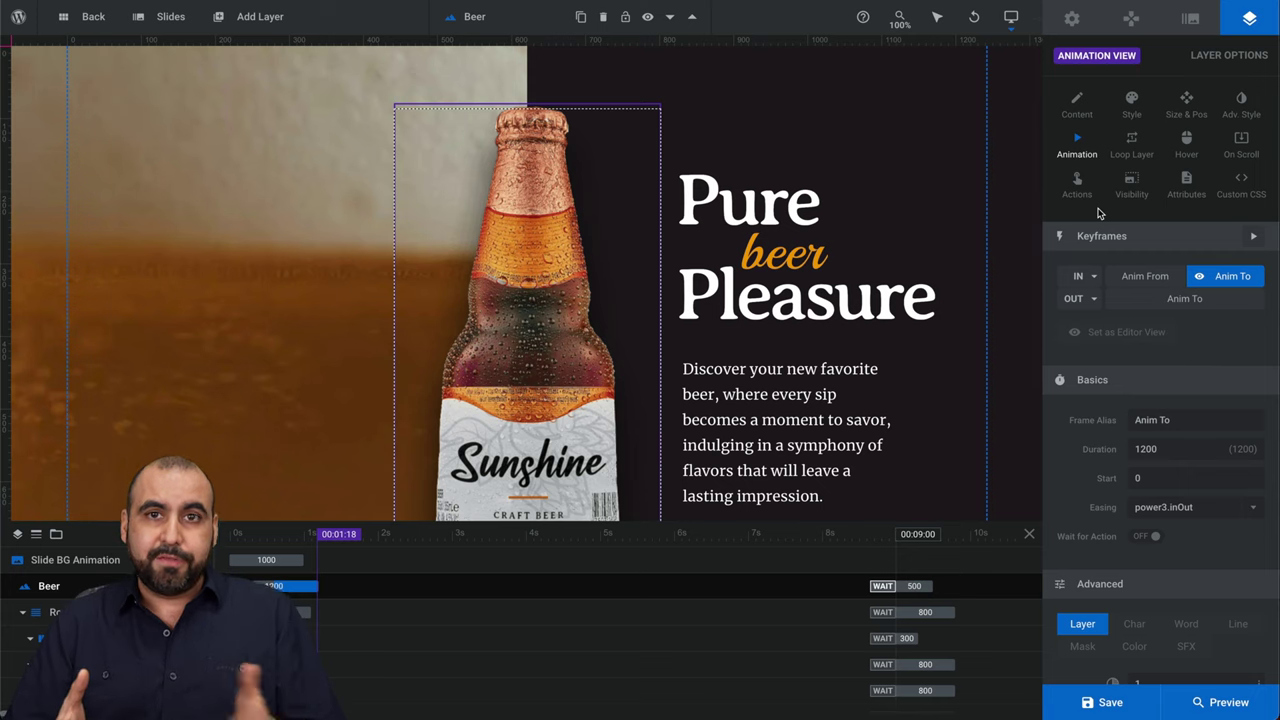
left_click(1083, 277)
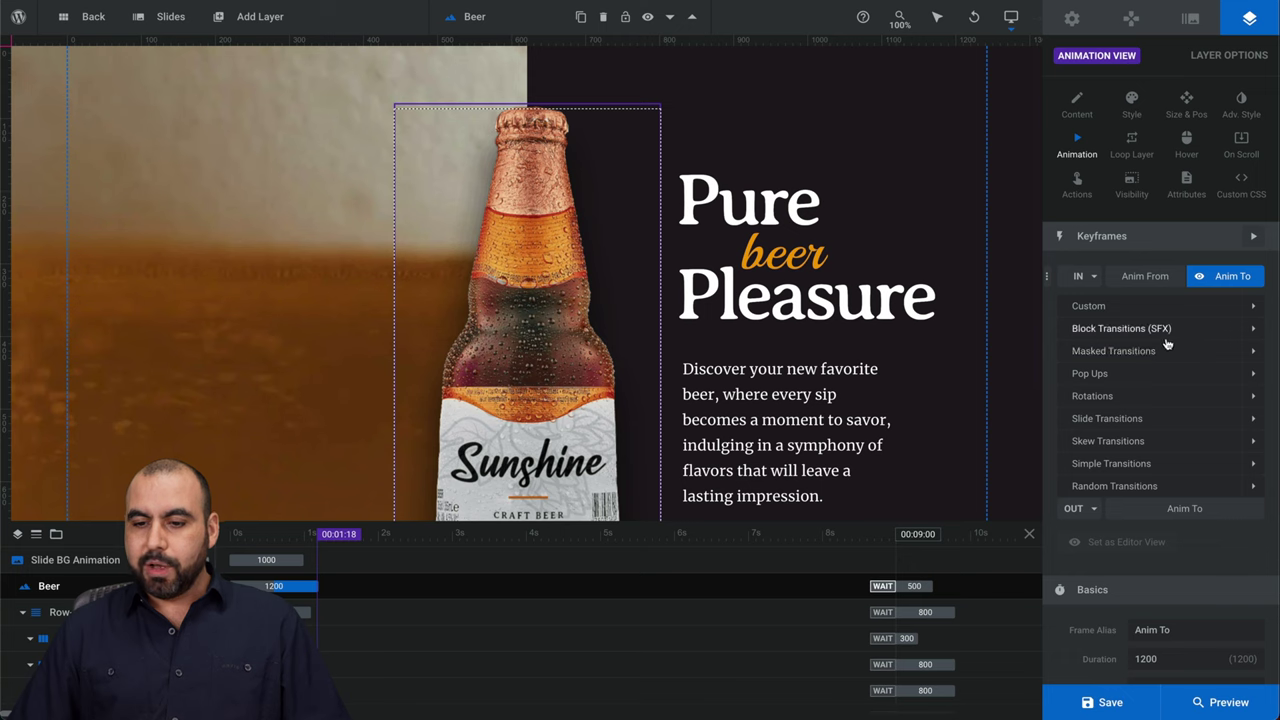
left_click(1200, 329)
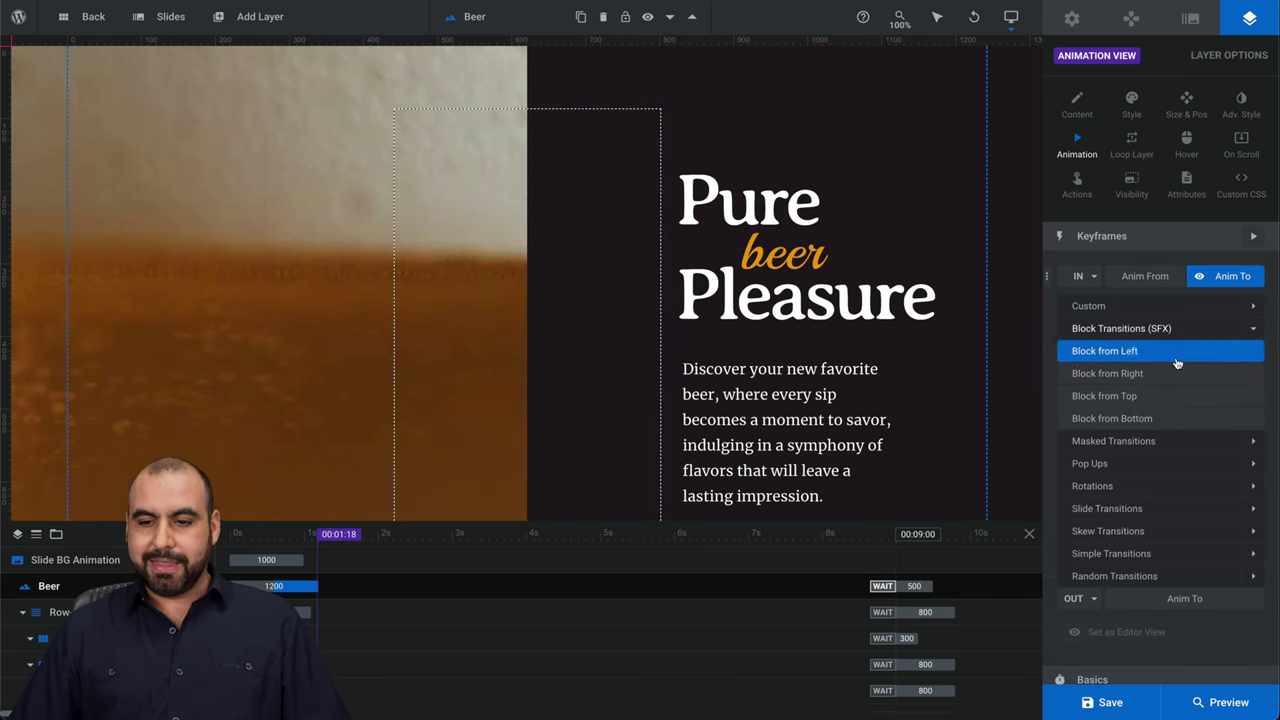
left_click(1232, 330)
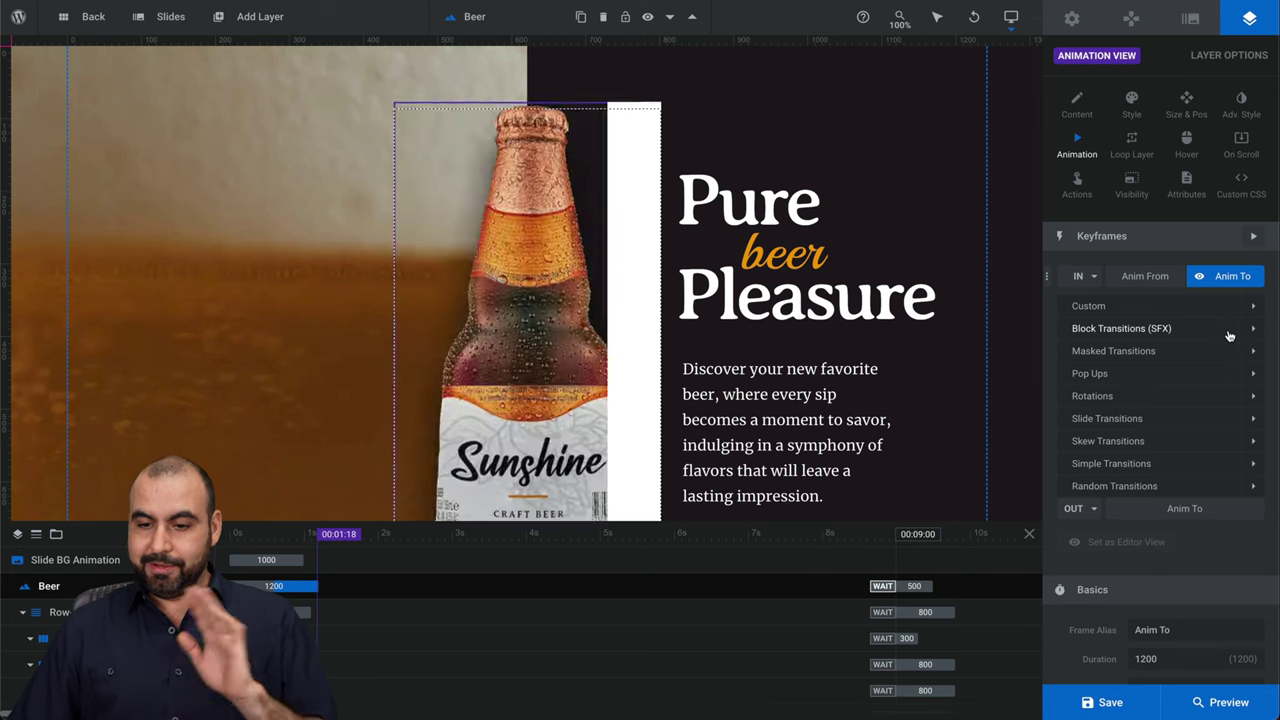
left_click(1120, 375)
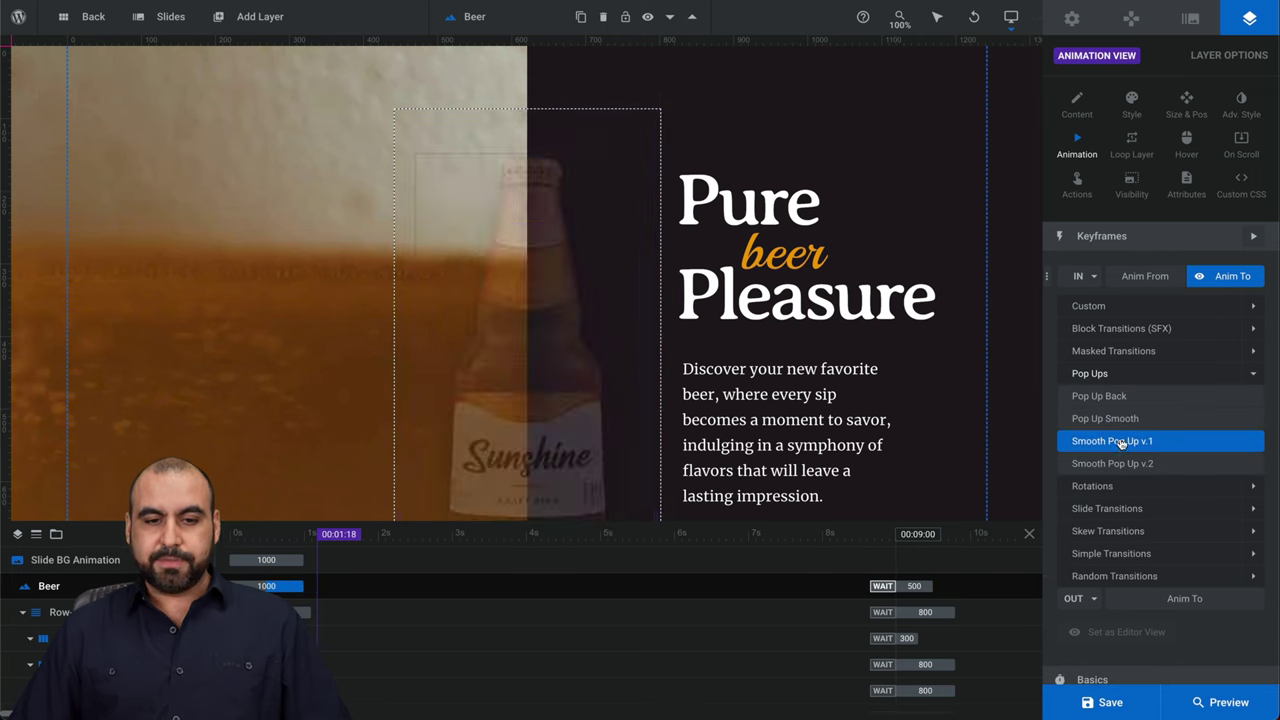
left_click(1206, 373)
scroll(1150, 445, "down", 1)
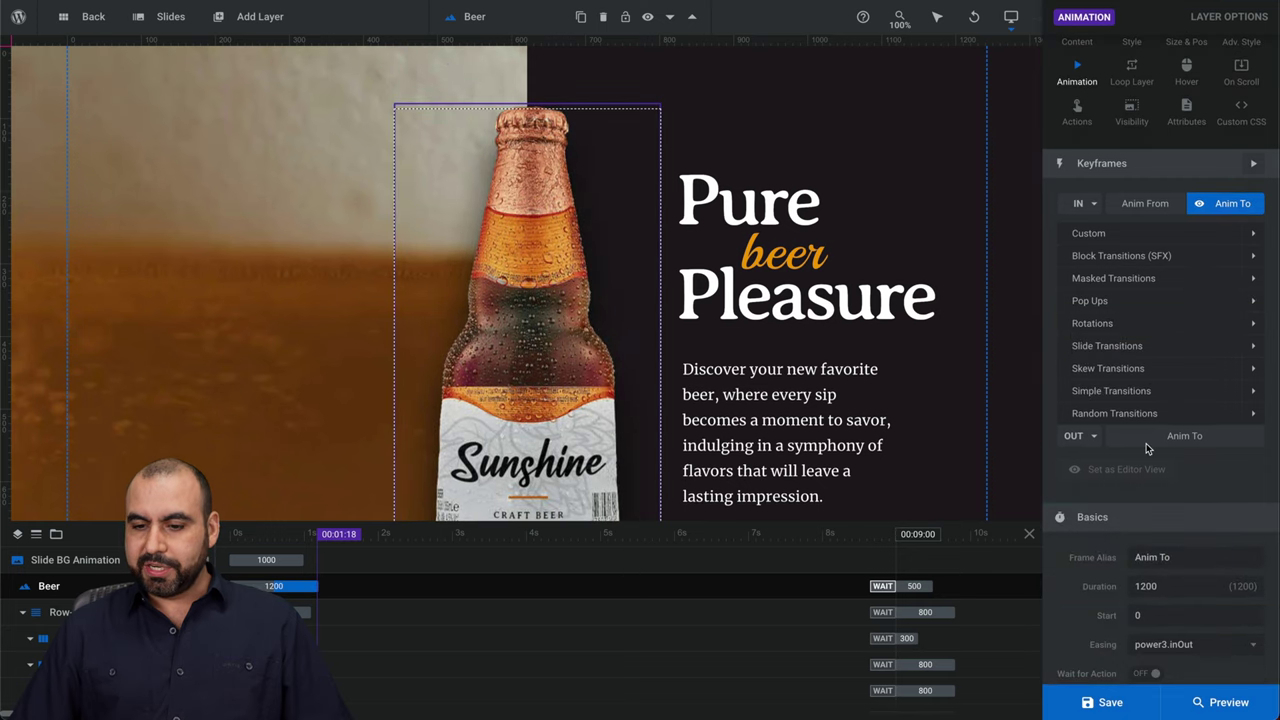
Step: Look through the Skew Transitions presets and view the Beer layer's Anim From keyframe at the start of the timeline
left_click(1148, 370)
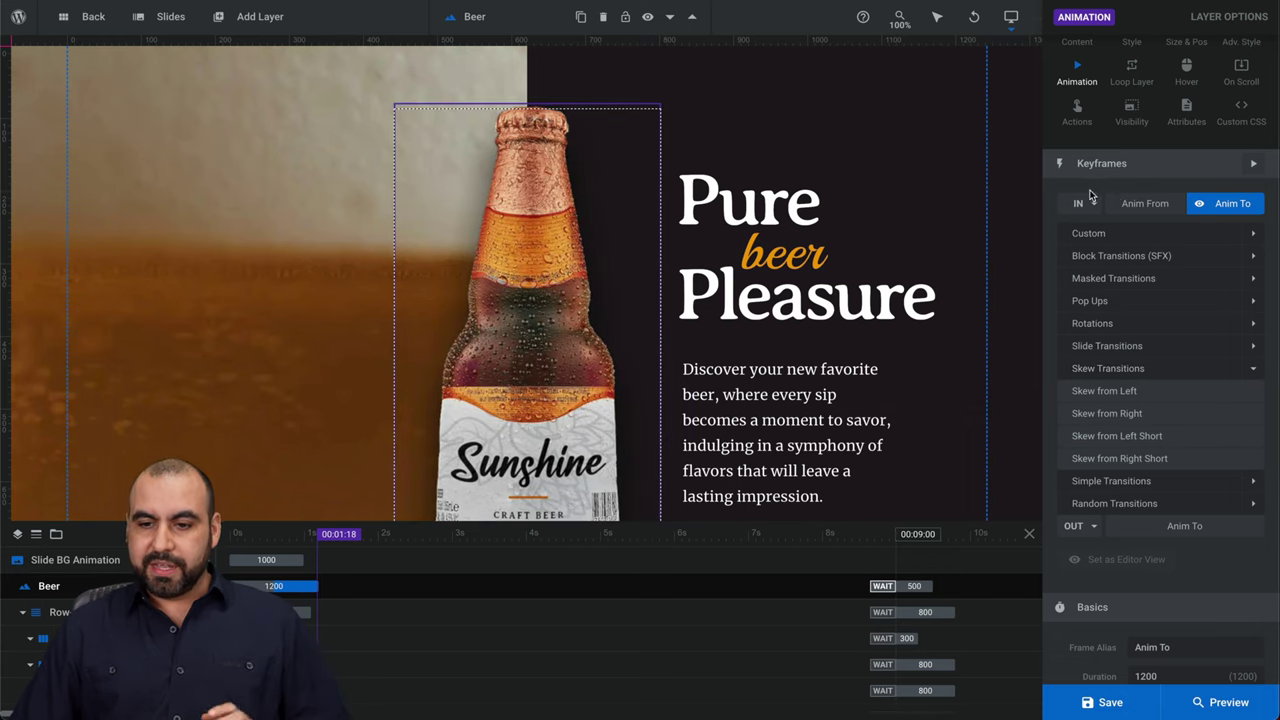
left_click(1127, 205)
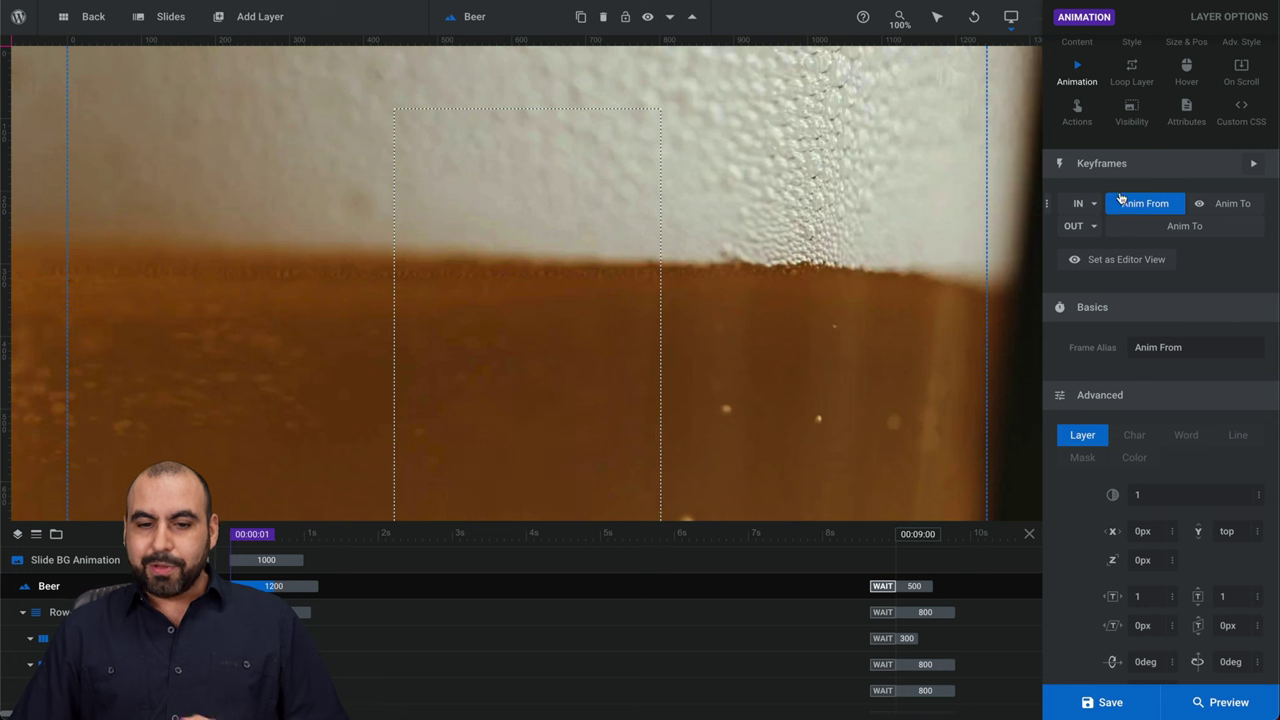
left_click(238, 534)
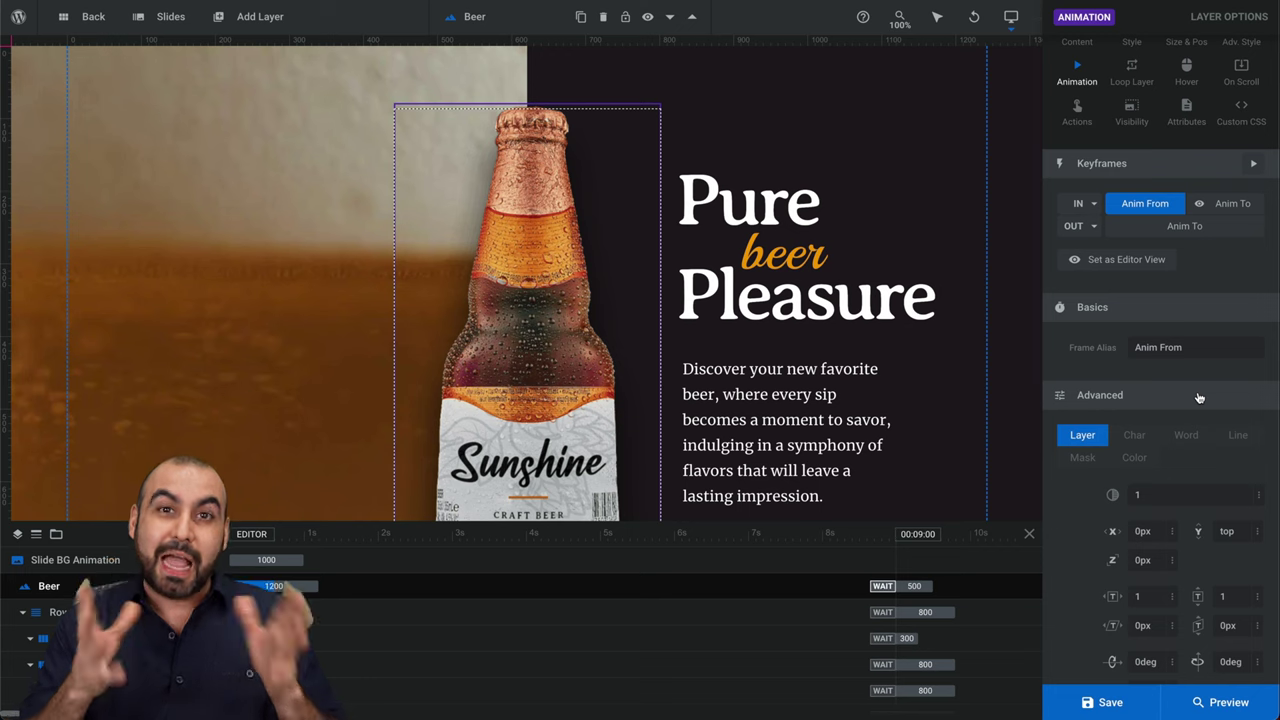
Step: Set the duration of the Beer layer's Anim To keyframe to 2000 and scrub the timeline to check the entrance
left_click(254, 585)
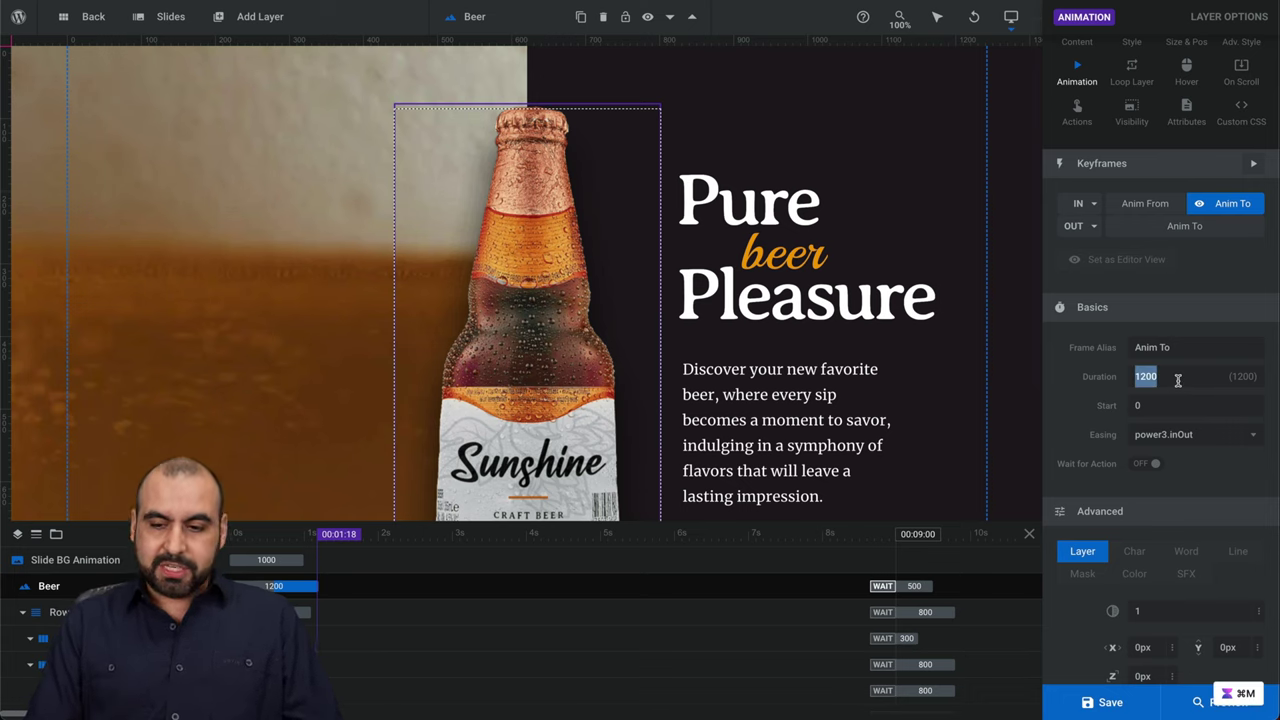
type("2000")
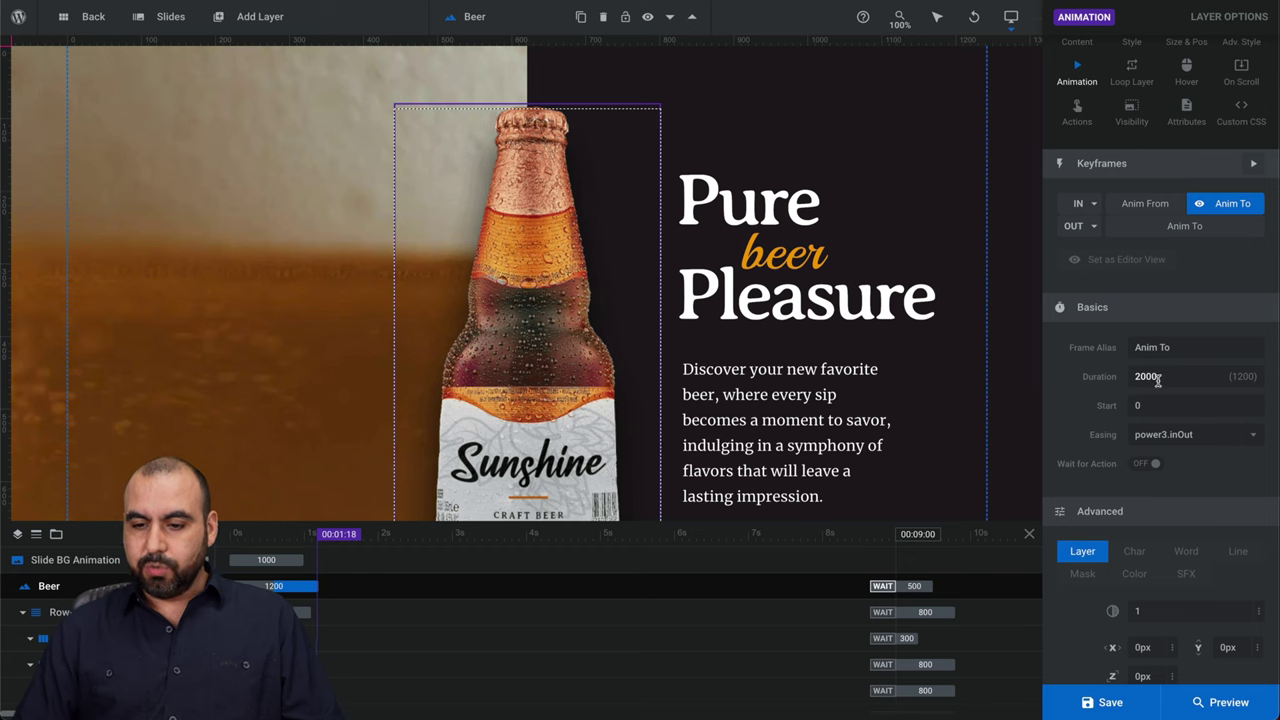
key("Return")
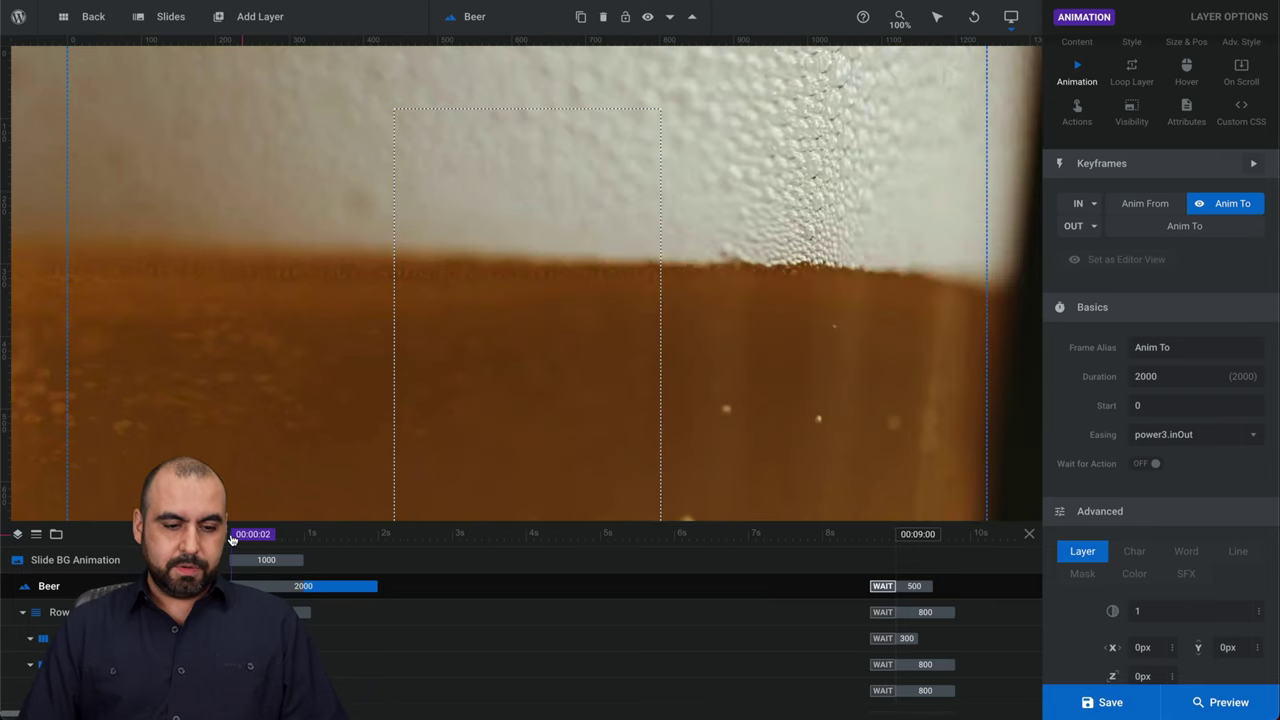
left_click(232, 536)
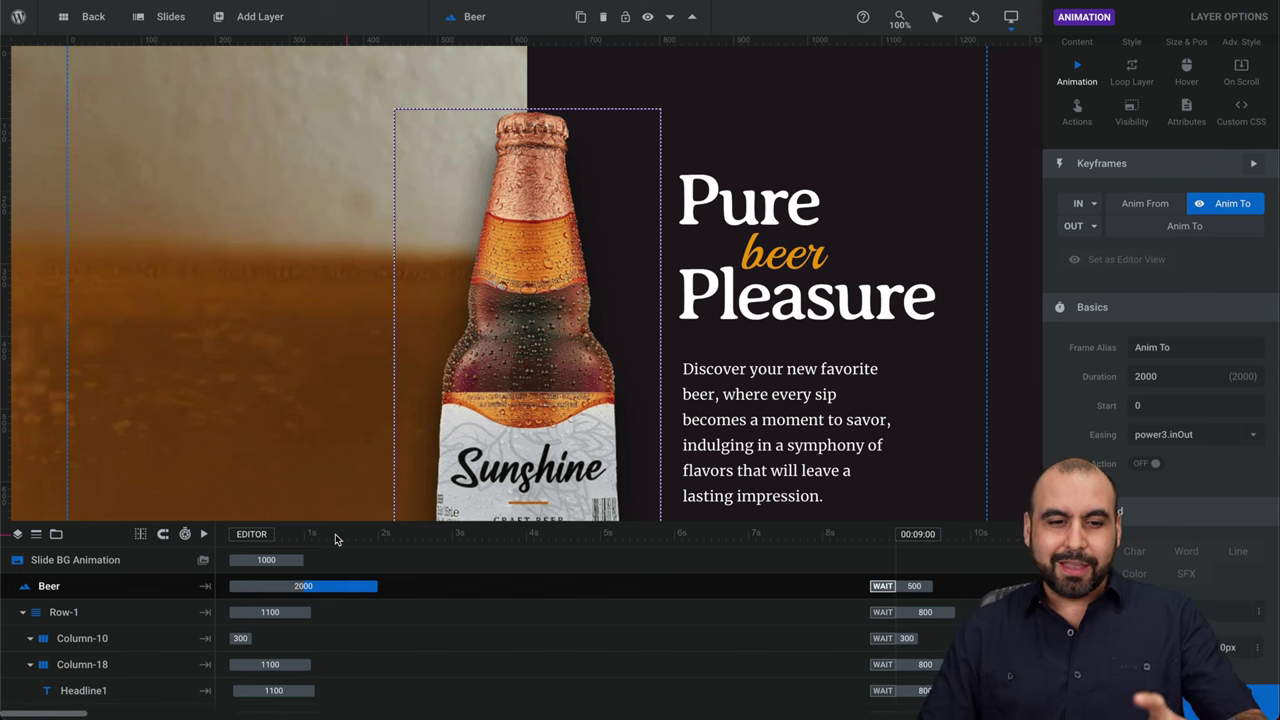
Step: Inspect the column and headline layers beside the bottle to see their animation timings
left_click(357, 610)
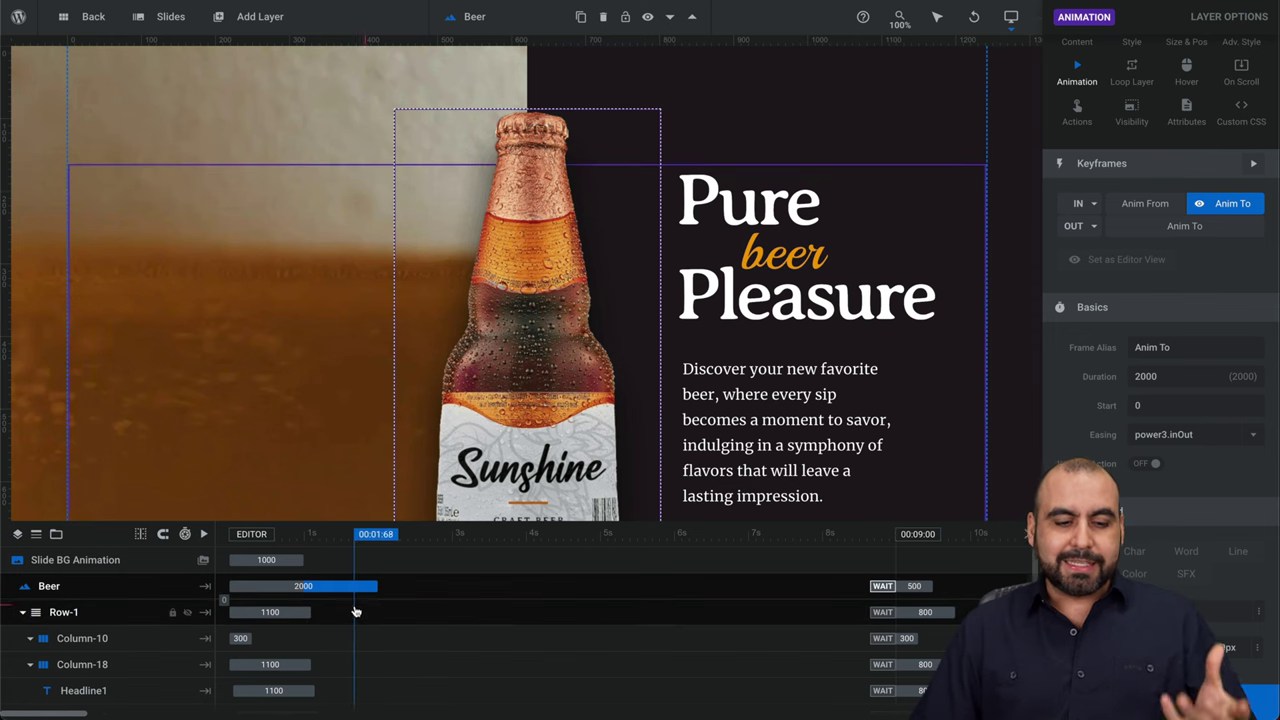
left_click(385, 640)
left_click(362, 672)
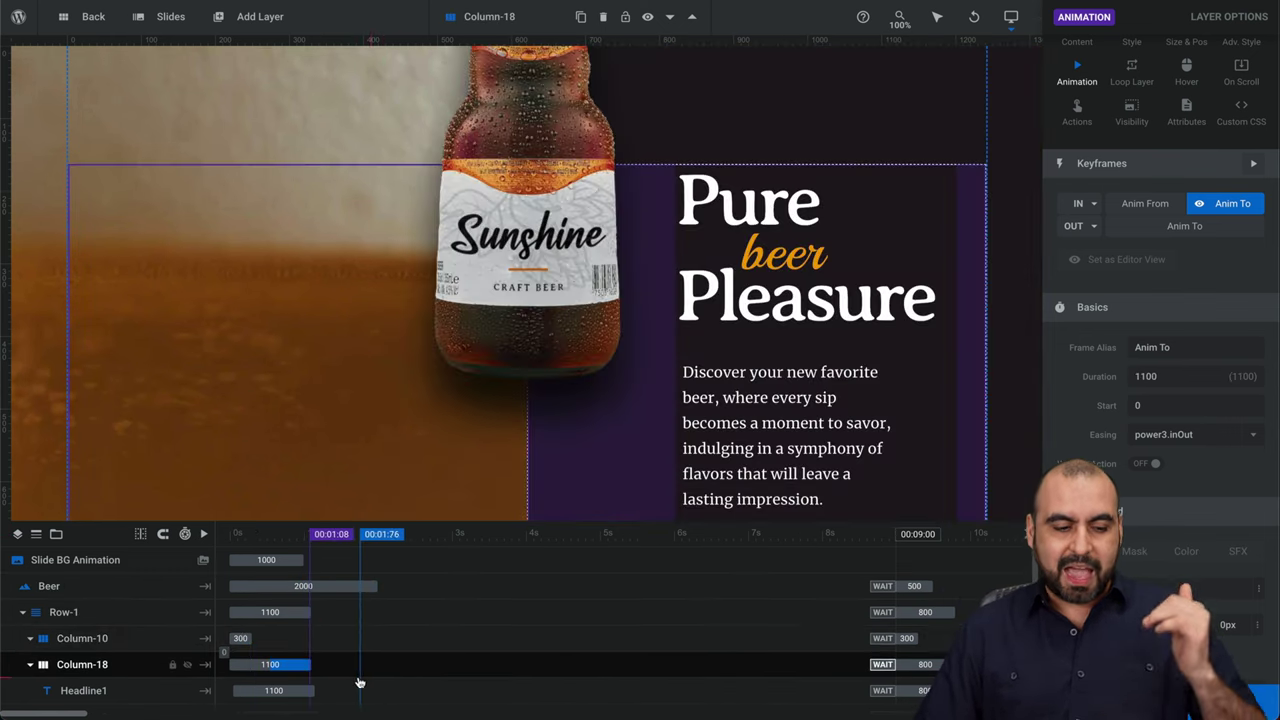
left_click(795, 420)
left_click(767, 231)
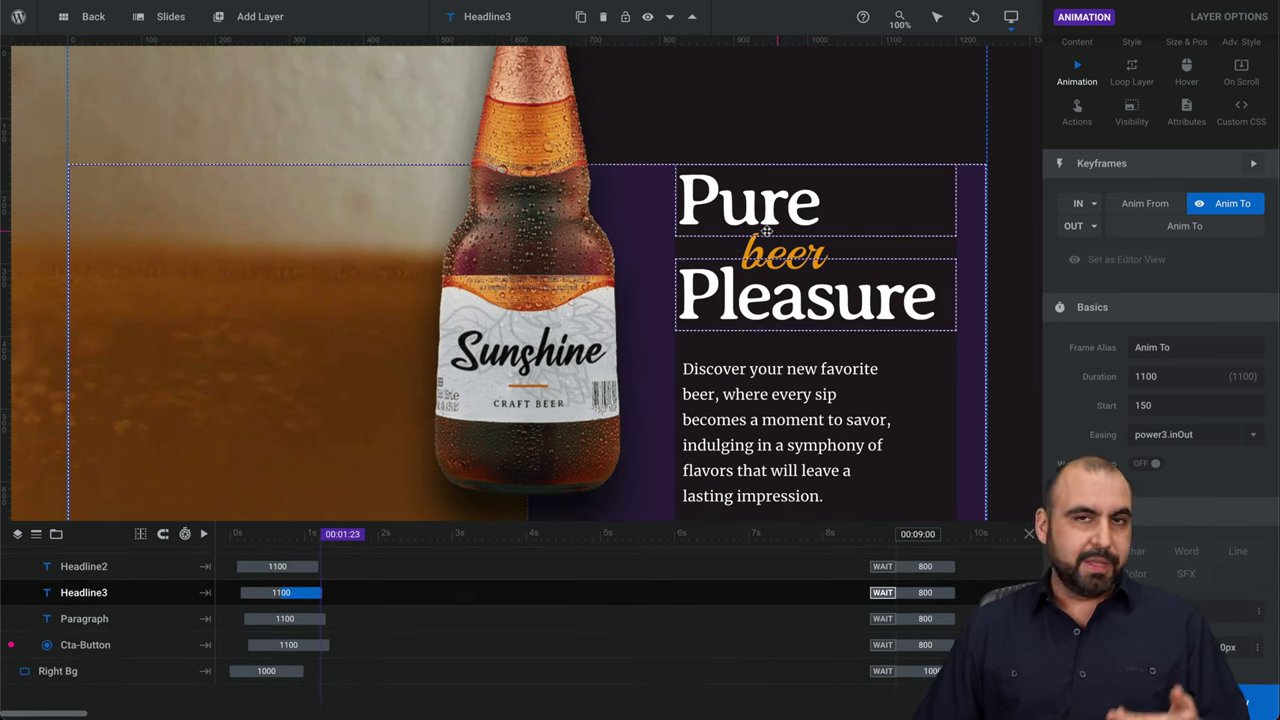
Step: Select the Paragraph layer under the headline and examine its editable text content
left_click(792, 410)
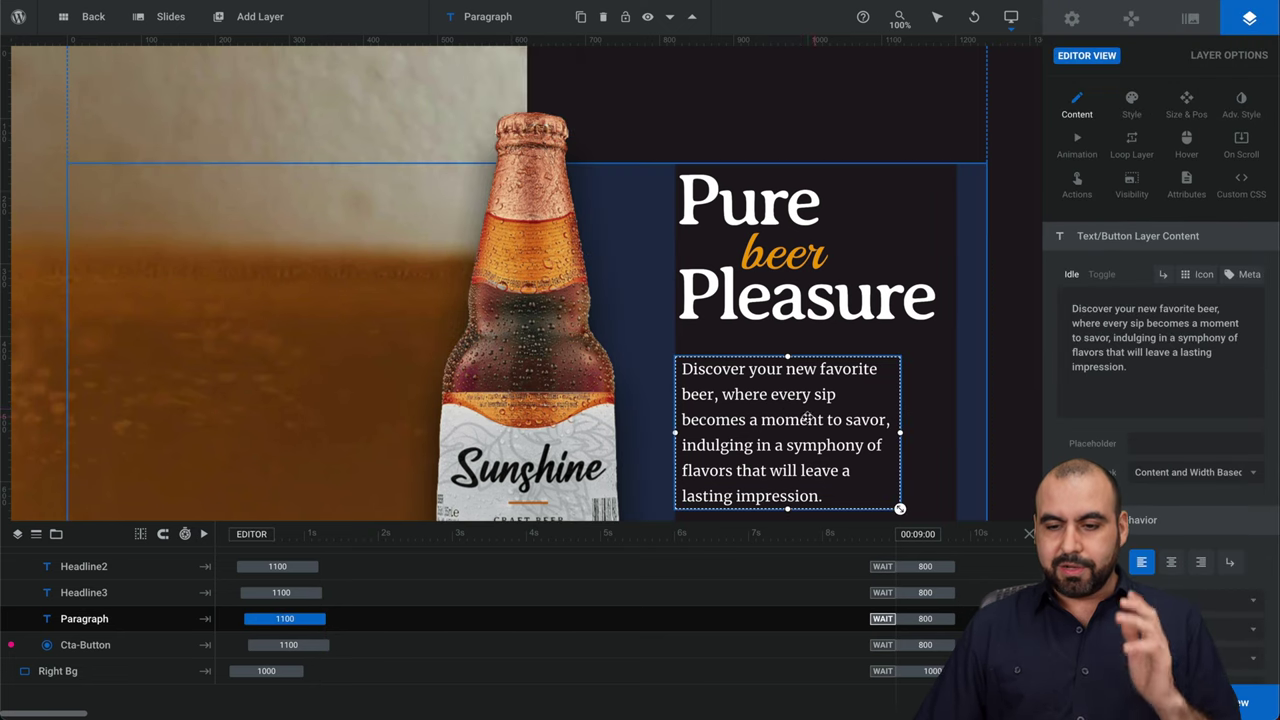
left_click_drag(1157, 368, 1056, 302)
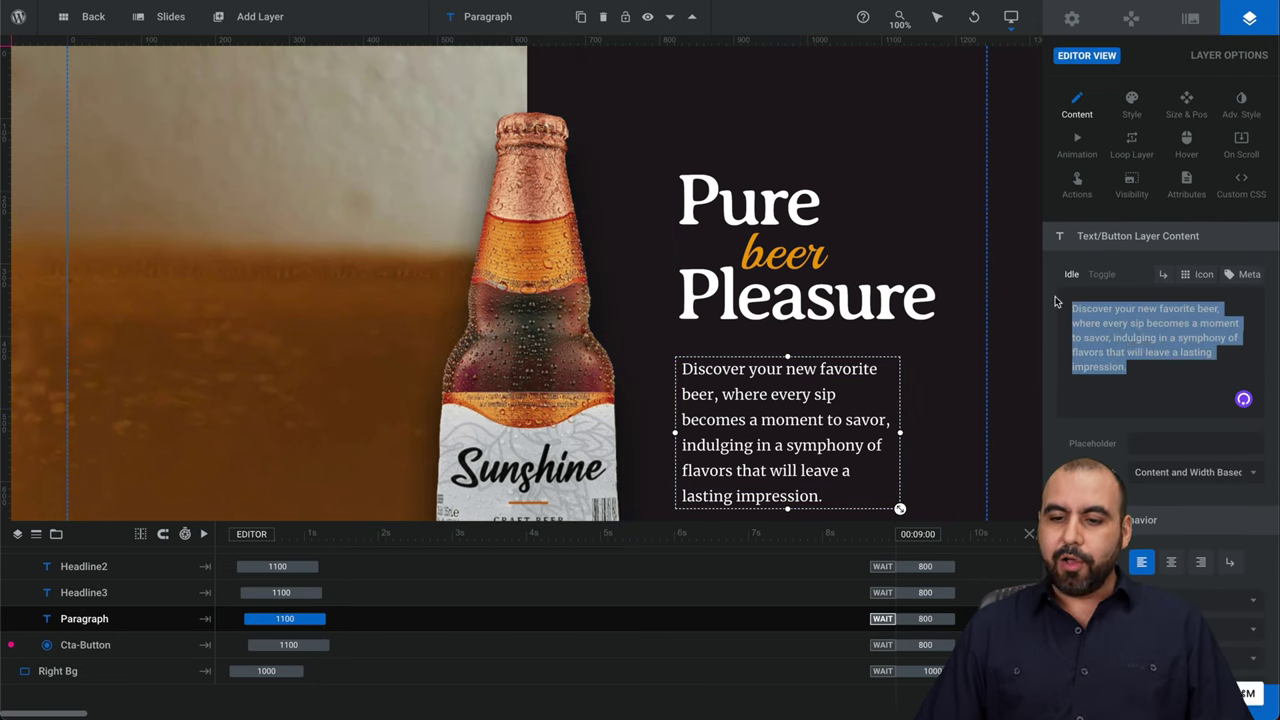
left_click(1184, 373)
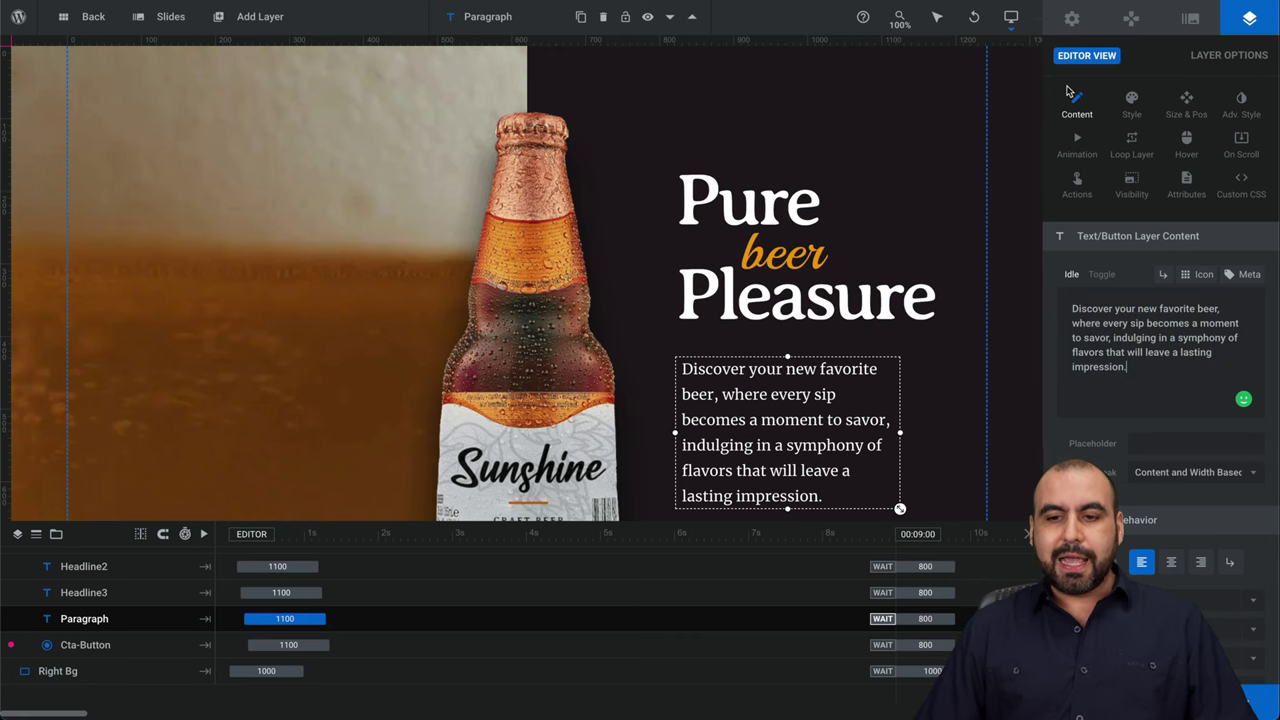
Step: Review the Paragraph layer's Style, Size & Pos, Adv. Style, Animation, Loop Layer, Hover and On Scroll options
left_click(1130, 104)
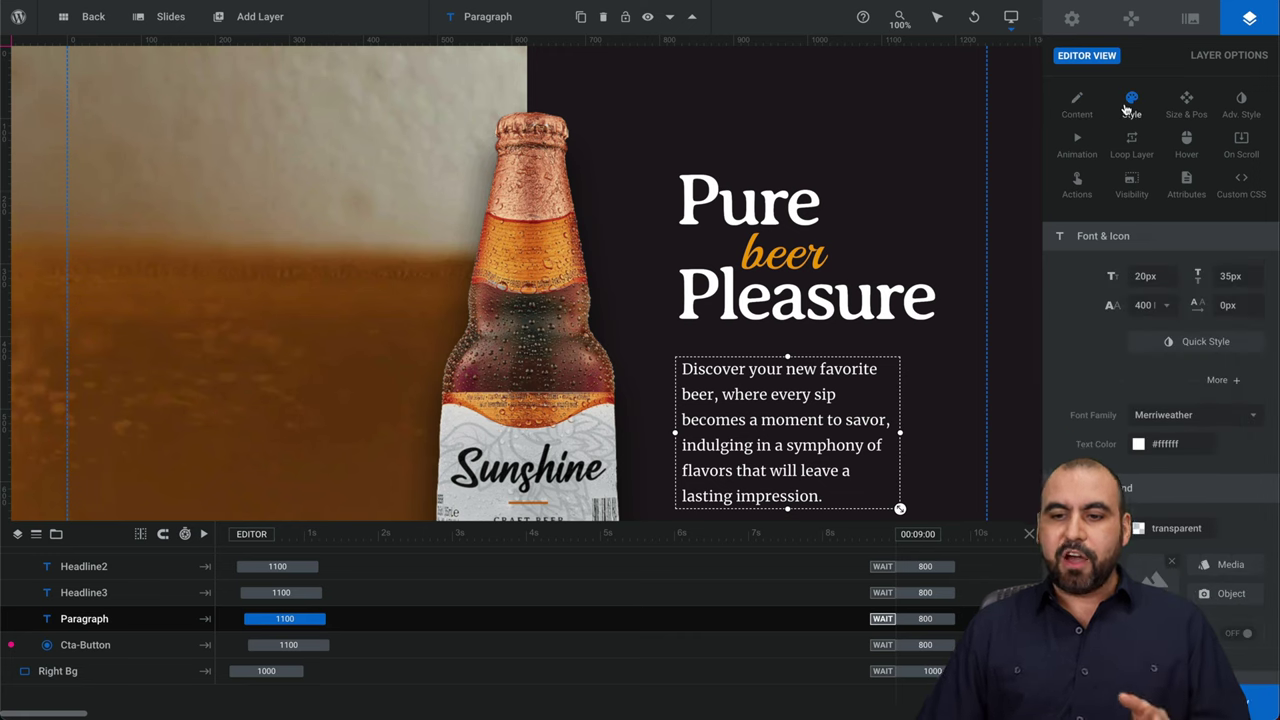
left_click(1187, 100)
left_click(1240, 100)
left_click(1080, 142)
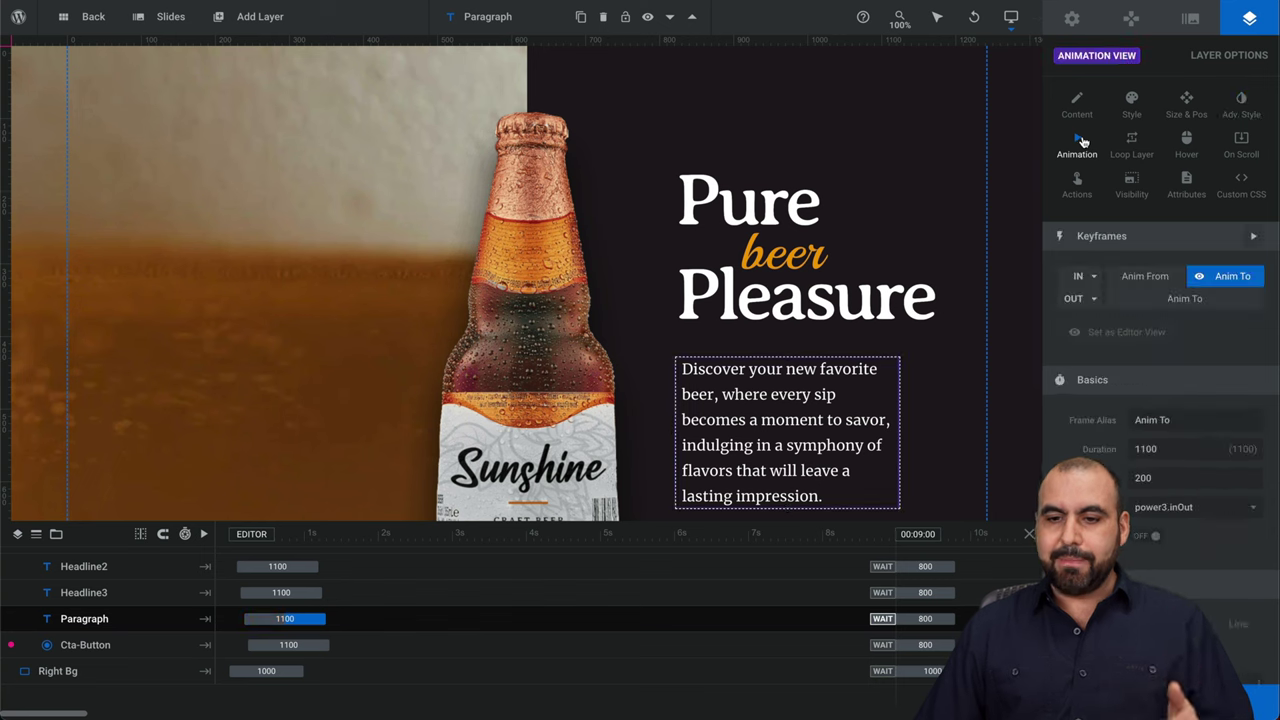
left_click(1128, 142)
left_click(1187, 145)
left_click(1225, 145)
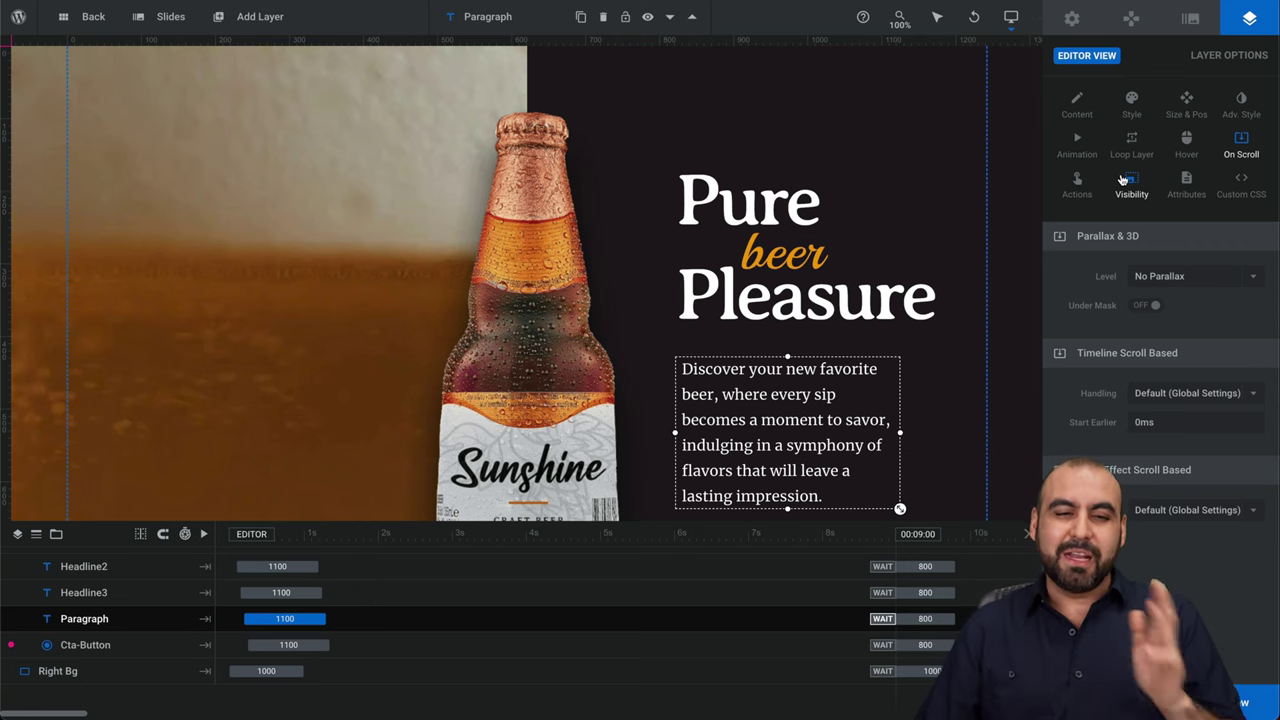
Step: Add a text layer over the slide area beside the bottle, scaled to a font size of about 108 px
left_click(380, 179)
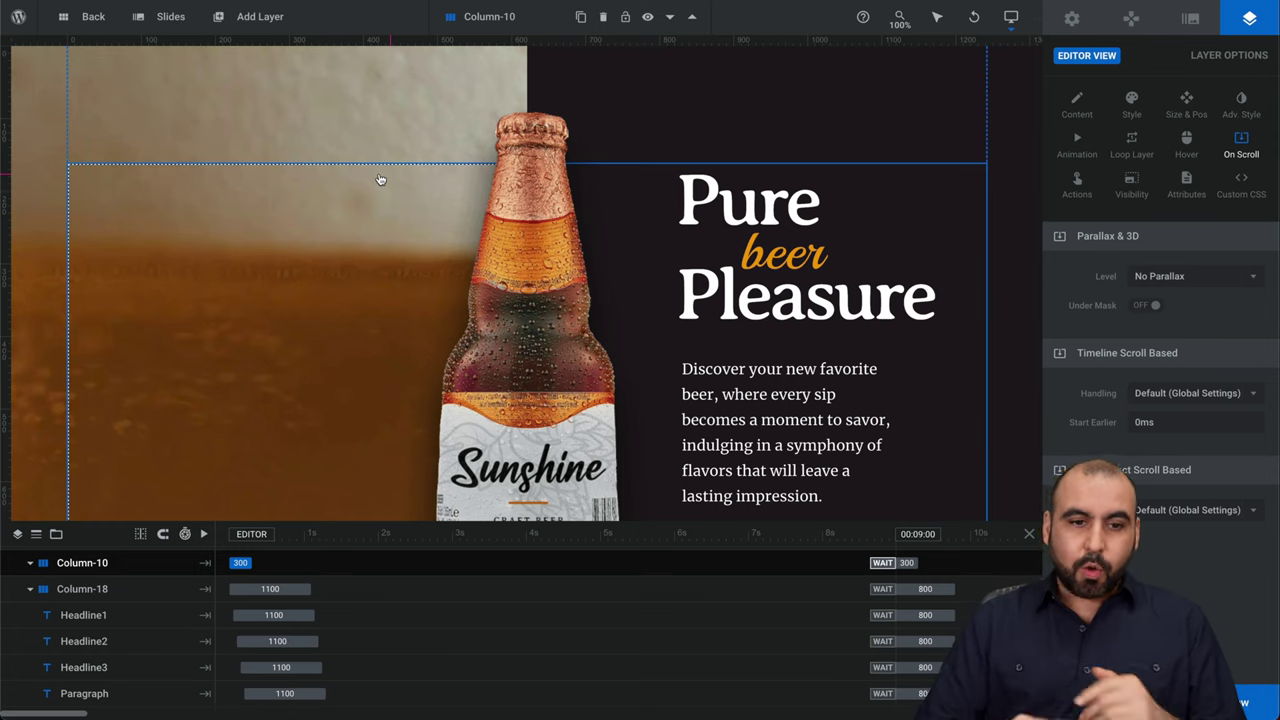
mouse_move(209, 20)
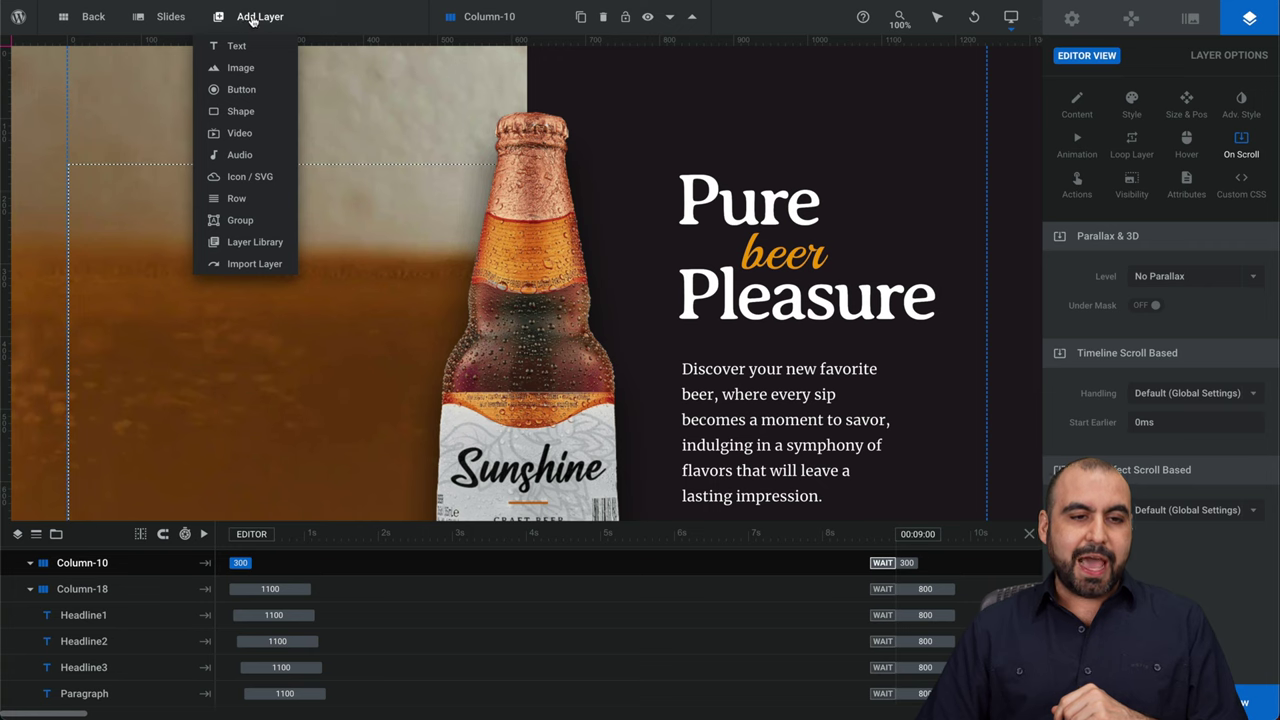
mouse_move(250, 48)
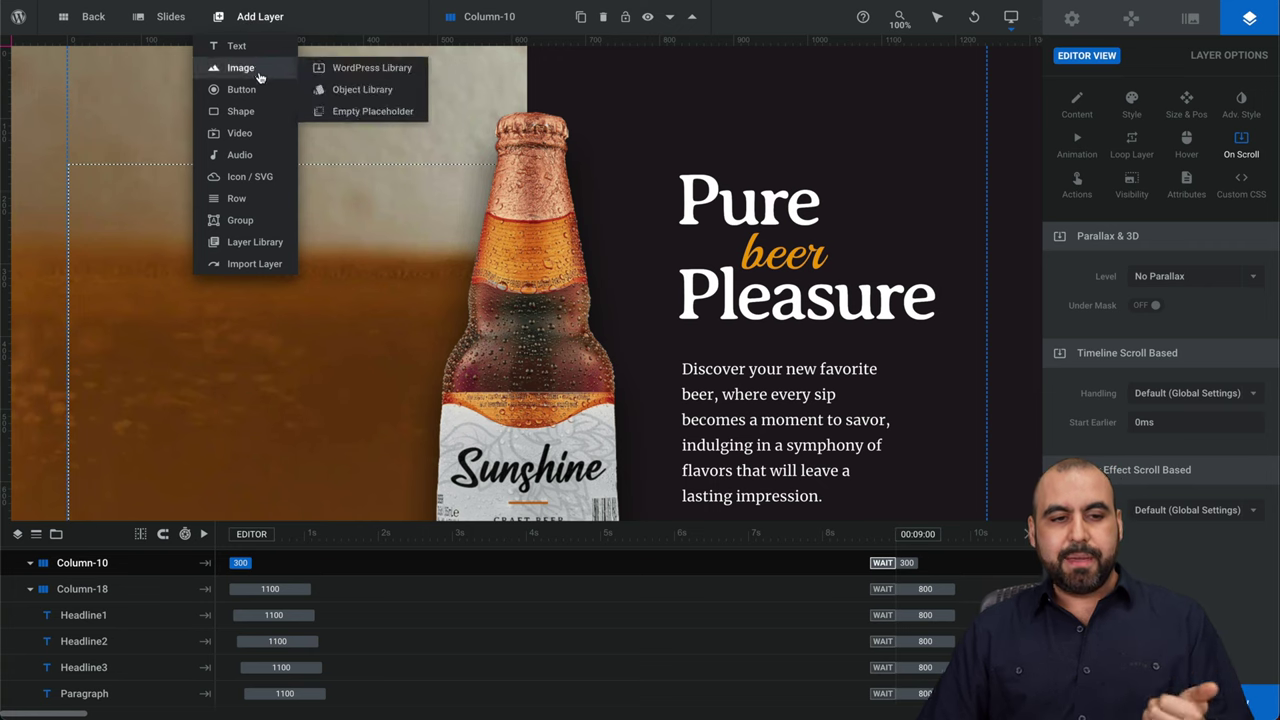
mouse_move(269, 144)
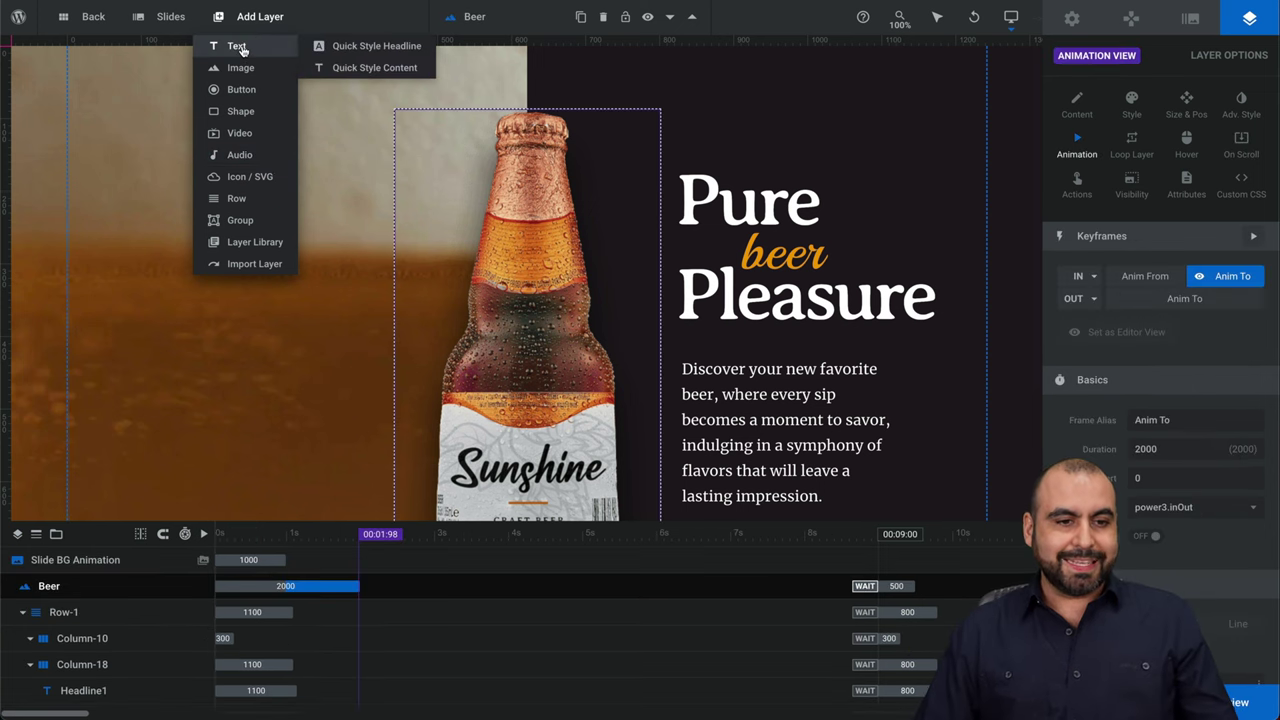
left_click(240, 47)
left_click_drag(173, 99, 477, 180)
left_click_drag(298, 146, 274, 218)
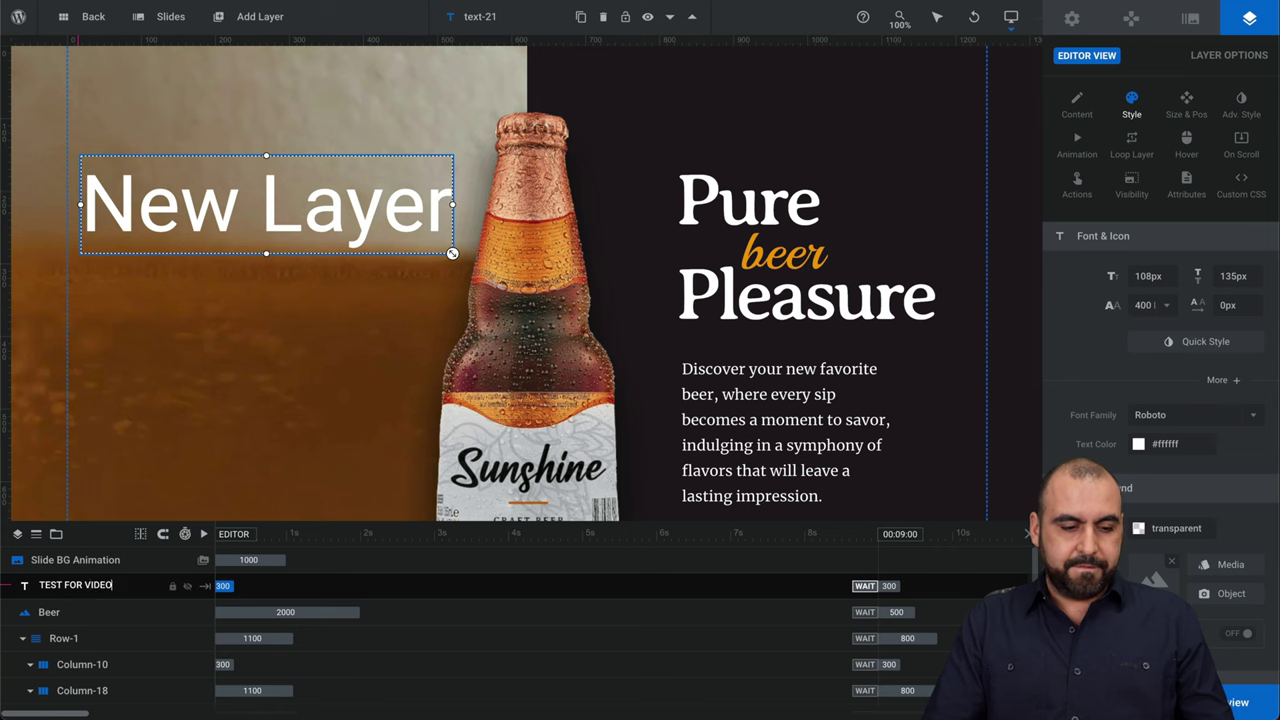
Step: Rename the new text layer TEST FOR VIDEO and scrub the timeline back to its start
key("Return")
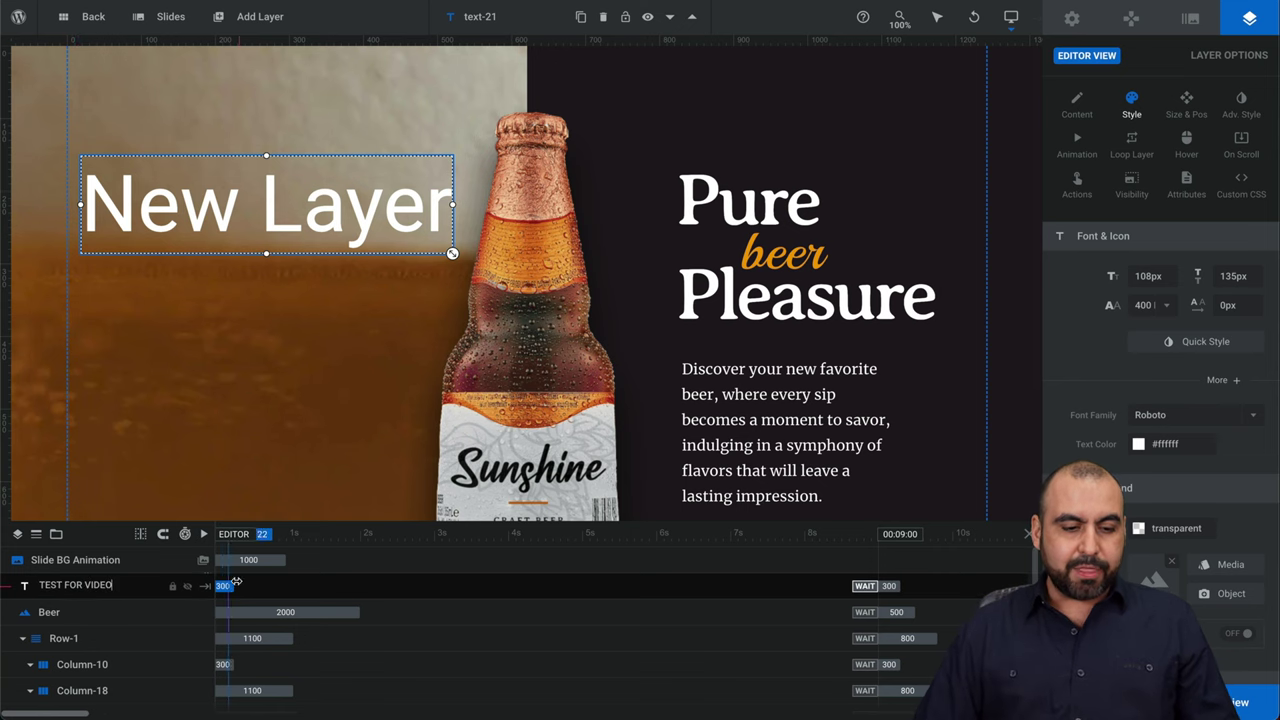
left_click_drag(275, 537, 217, 535)
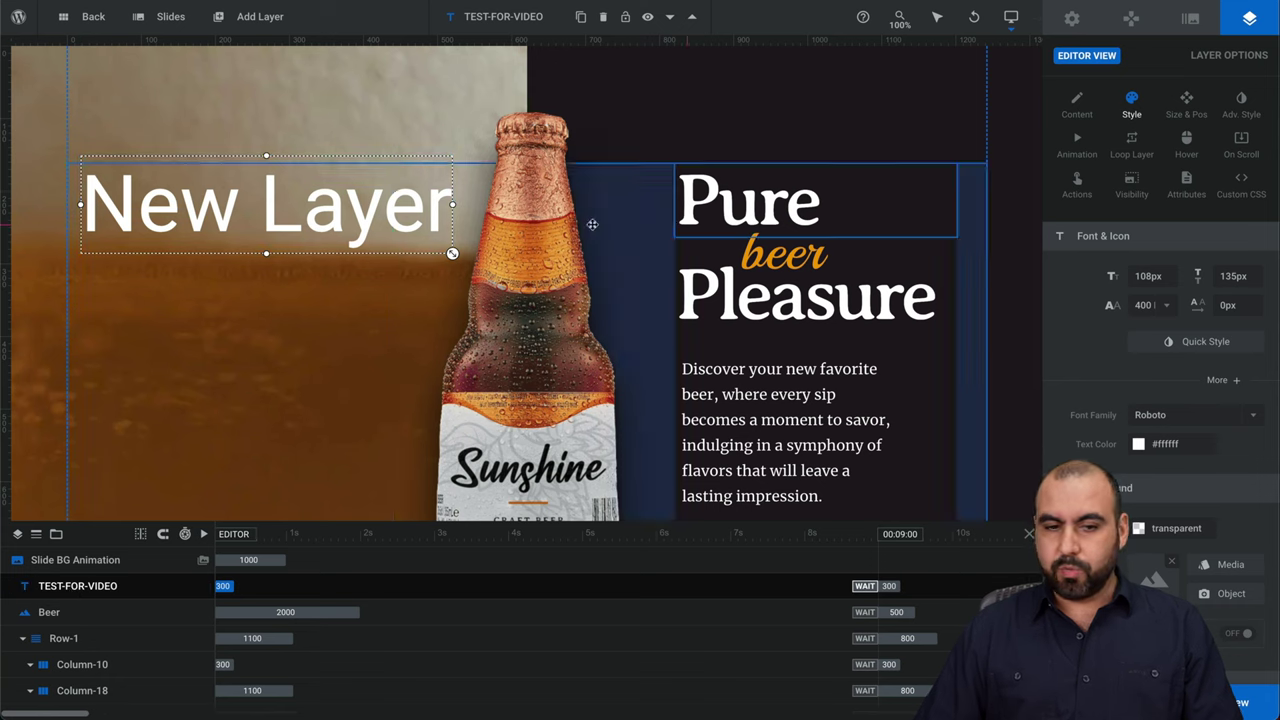
Step: Replace the new layer's text with TEST FOR VIDEO and scale it down to a font size of about 71 px
double_click(351, 211)
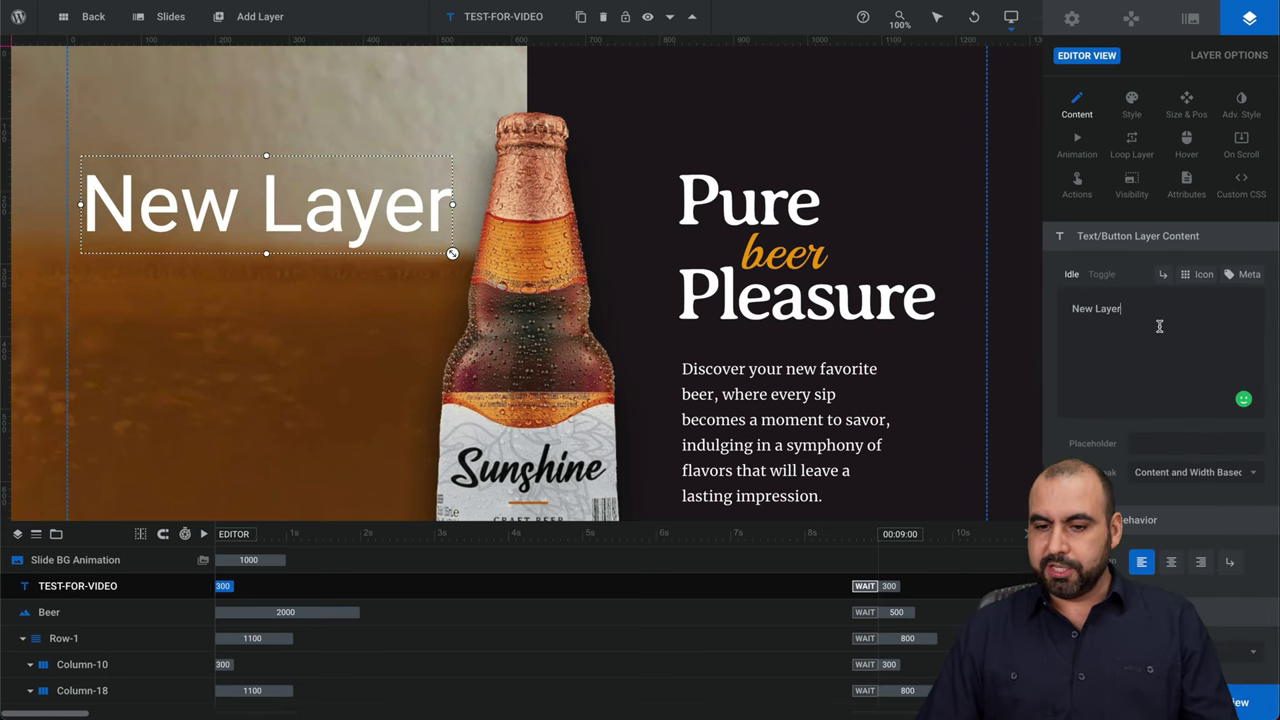
type("TET")
key("BackSpace")
type("S")
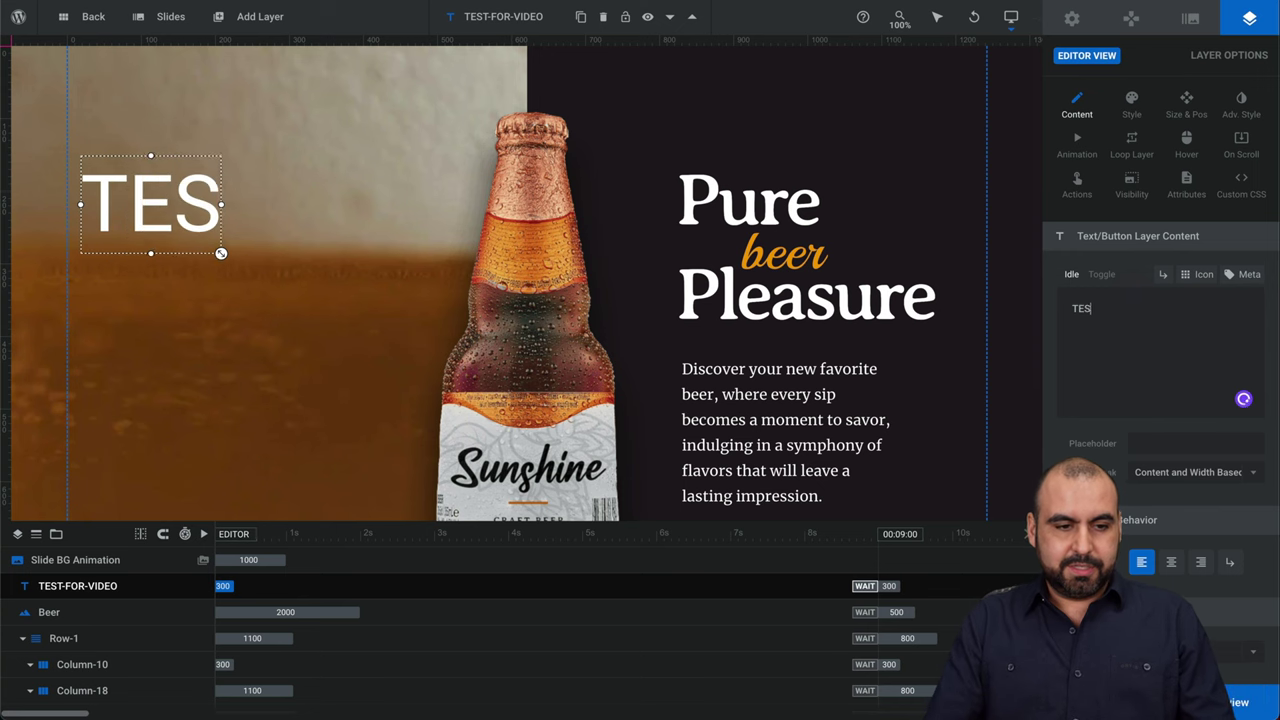
type("T FOR VIFEO")
key("BackSpace")
key("BackSpace")
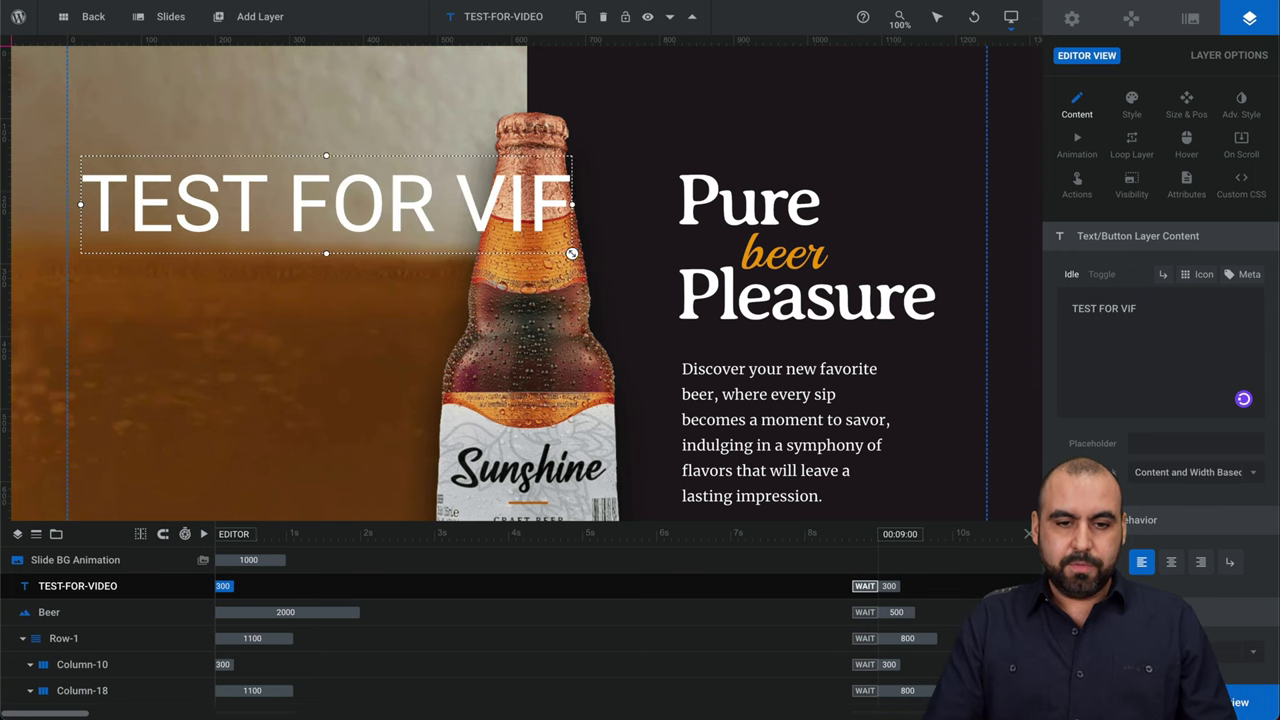
type("DEO")
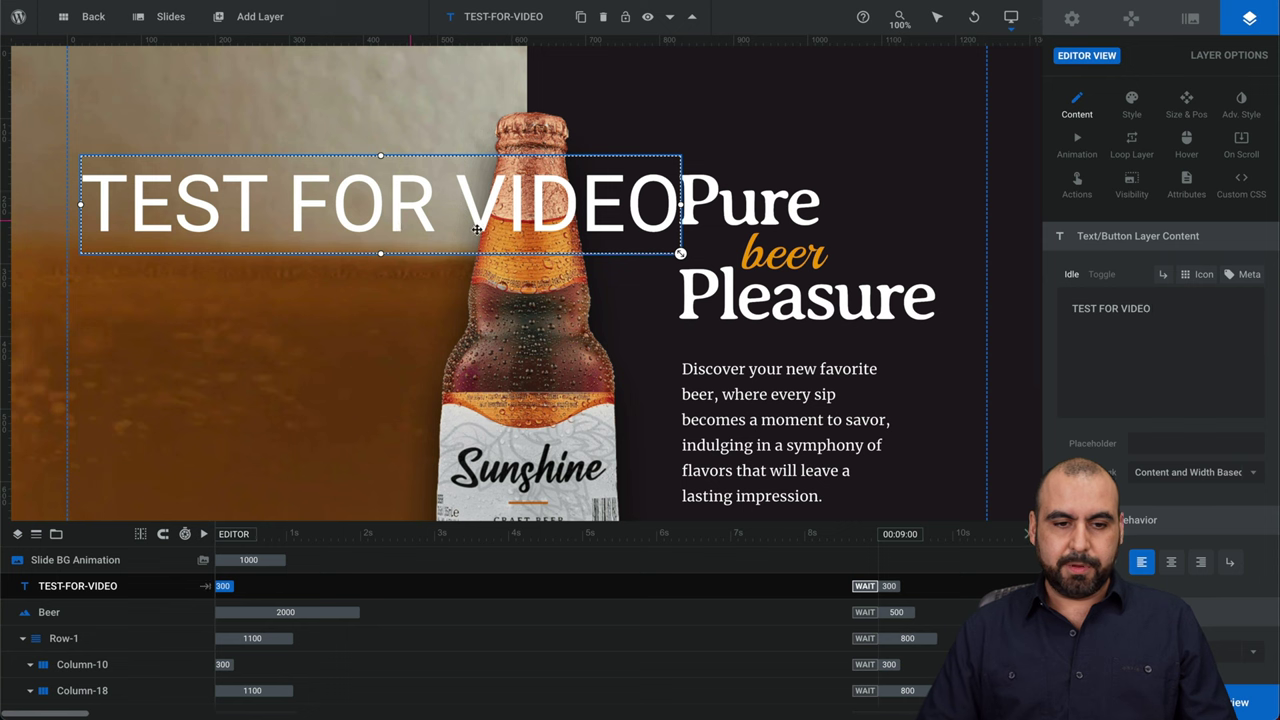
left_click_drag(681, 255, 428, 240)
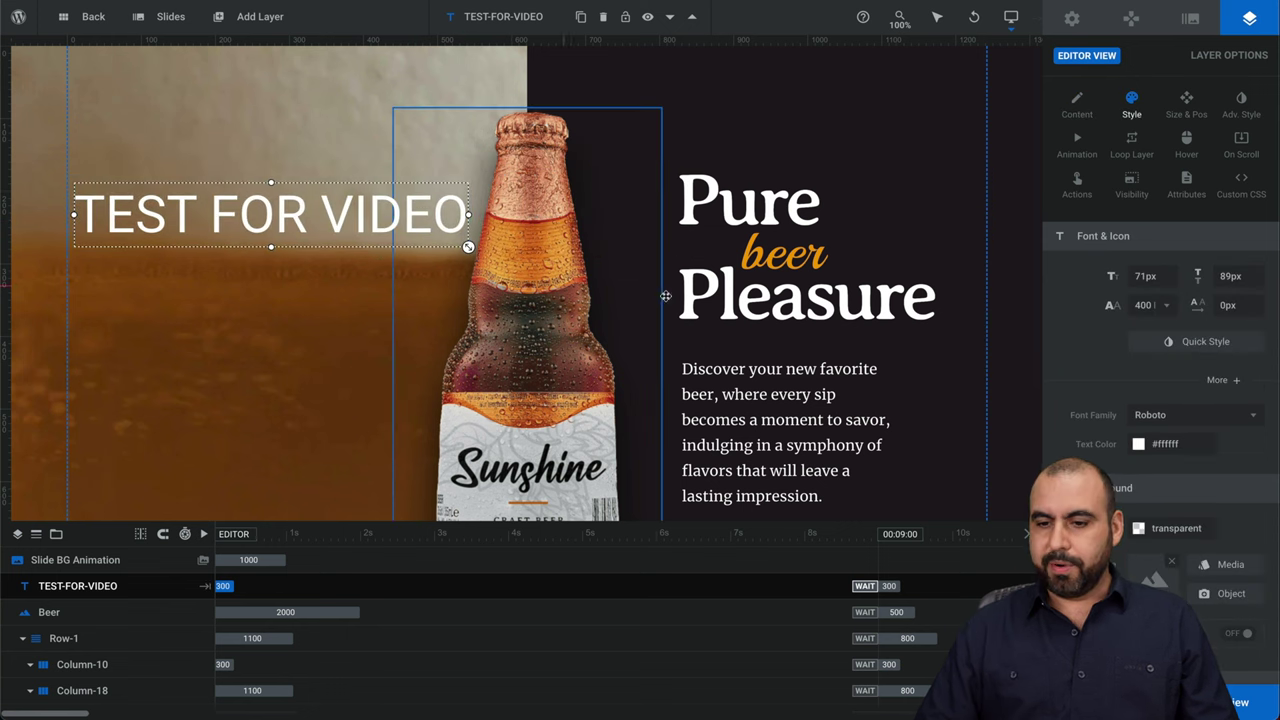
Step: Apply the Letters Fly In From Bottom letter transition as the TEST-FOR-VIDEO layer's entrance animation
left_click(1078, 145)
left_click(1085, 277)
left_click(1147, 375)
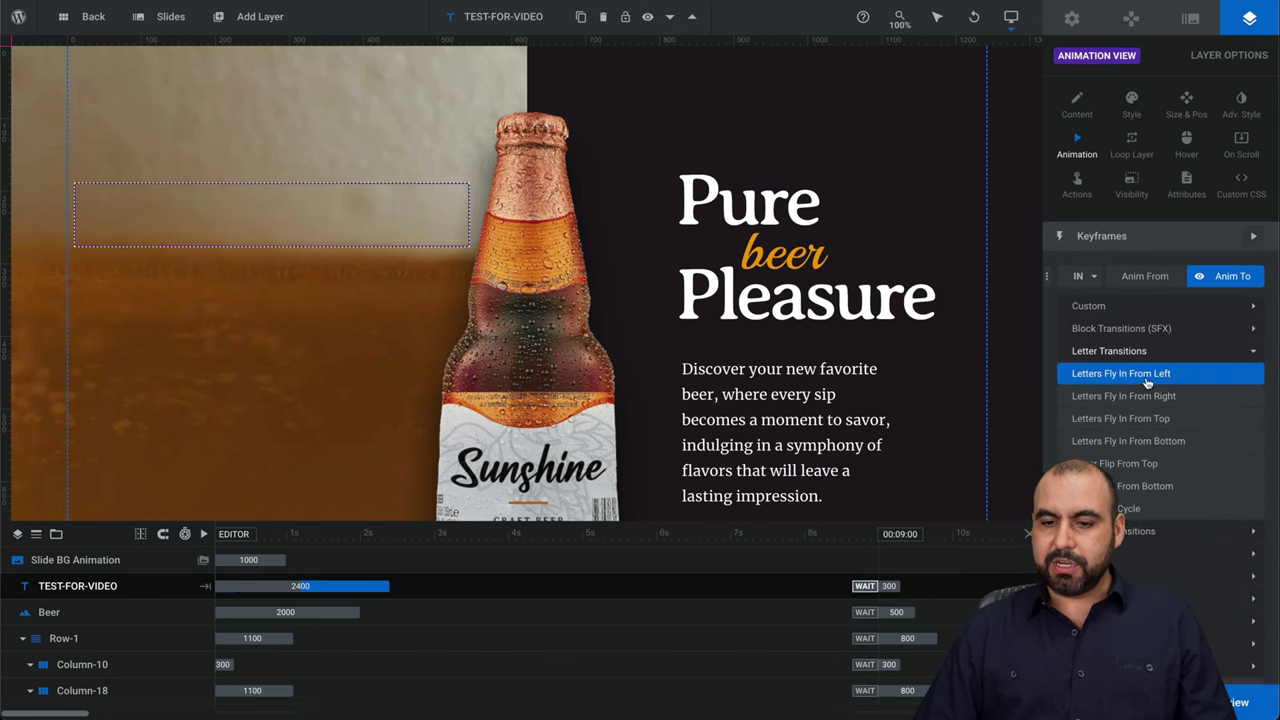
left_click(1145, 443)
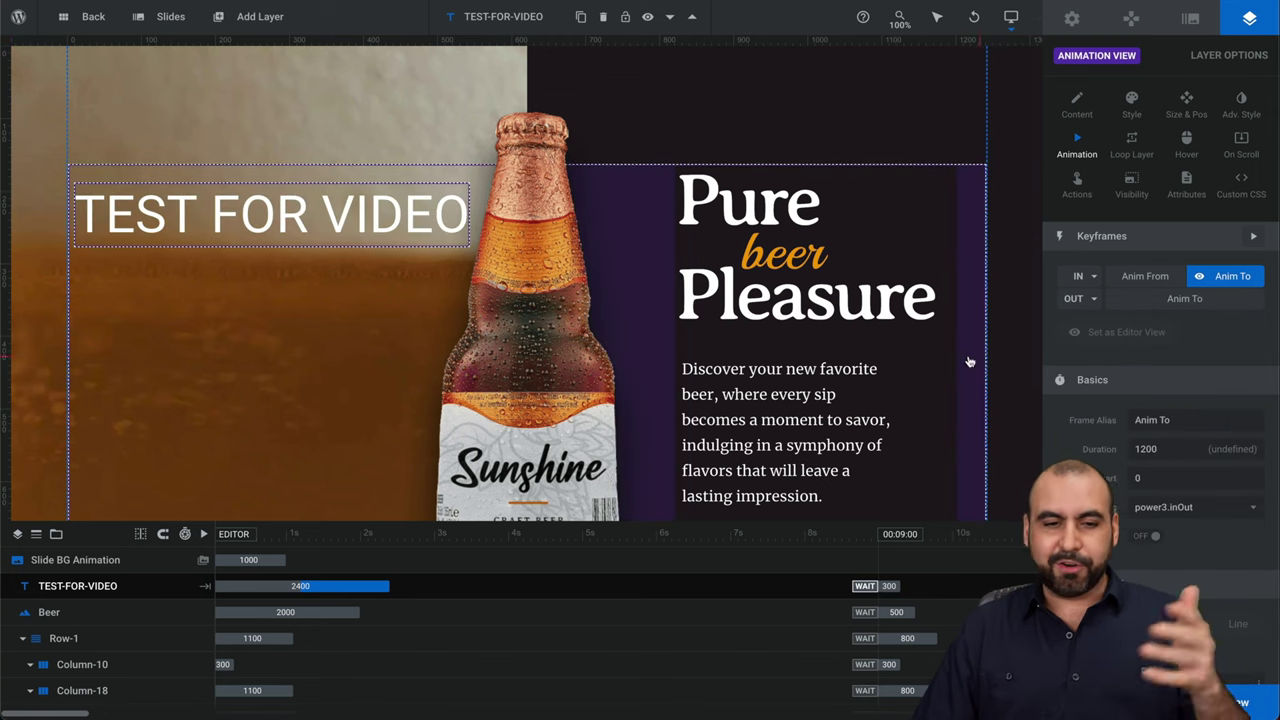
Step: Apply the Letters Fly In From Bottom letter transition as the TEST-FOR-VIDEO layer's exit animation
left_click(1082, 299)
left_click(1118, 352)
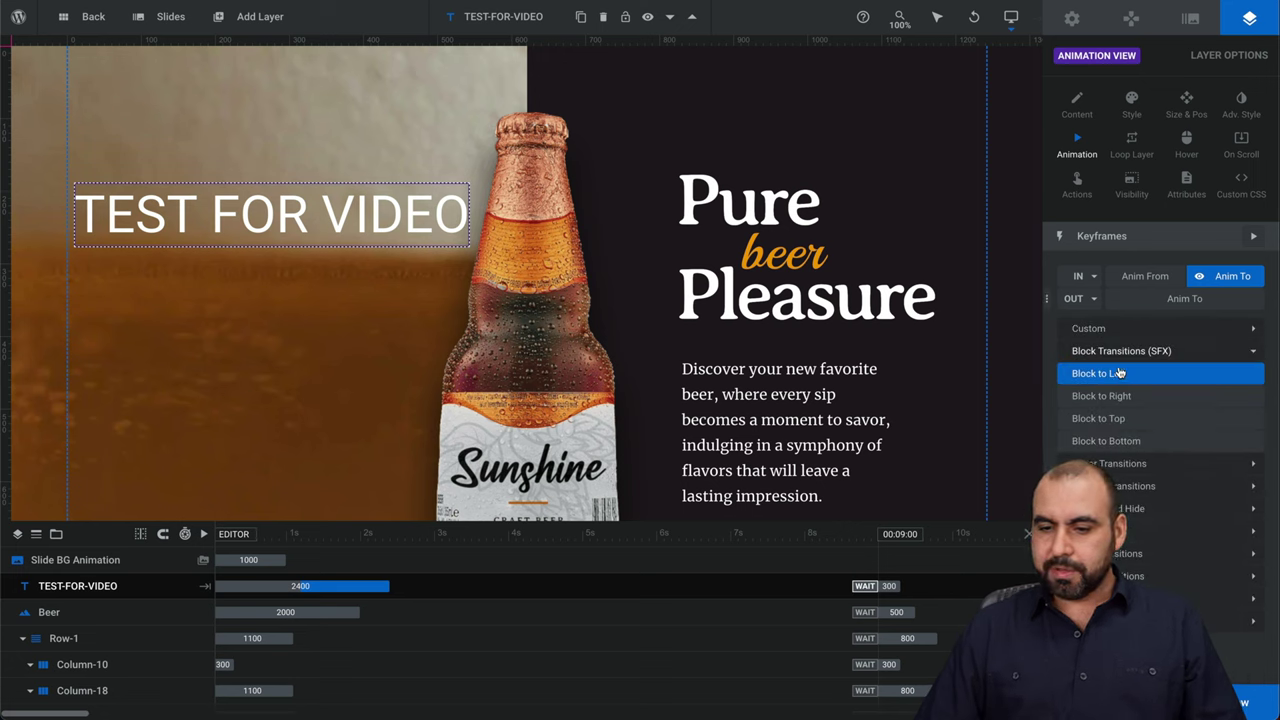
left_click(1130, 463)
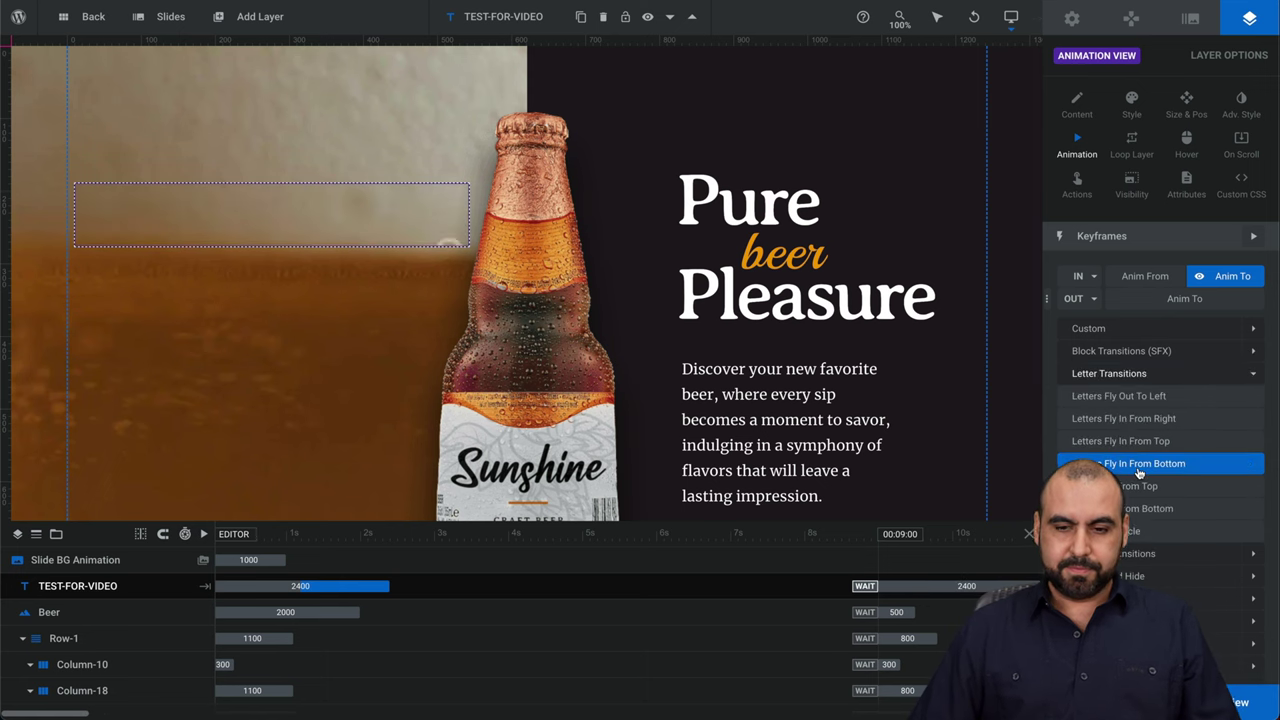
left_click(1138, 468)
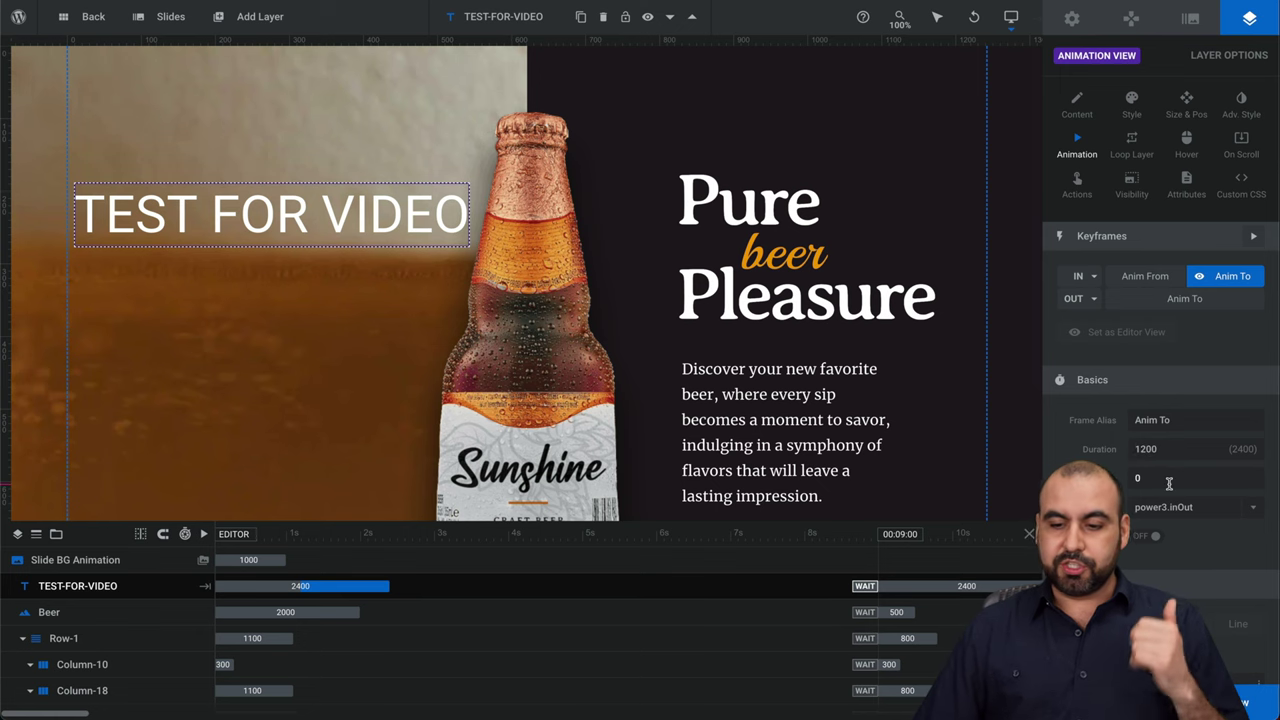
Step: Set the start of the text layer's Anim To keyframe to 500 and review its advanced animation settings
scroll(1160, 450, "down", 4)
scroll(1148, 134, "down", 1)
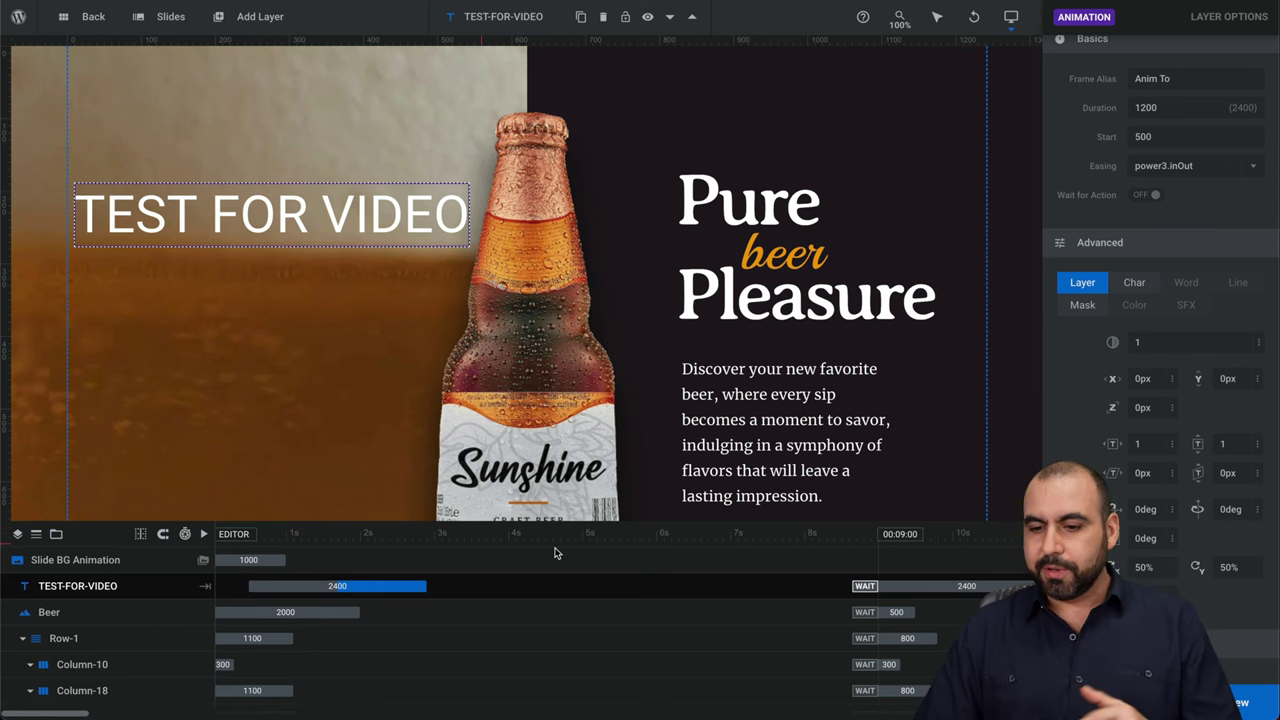
scroll(1091, 267, "down", 2)
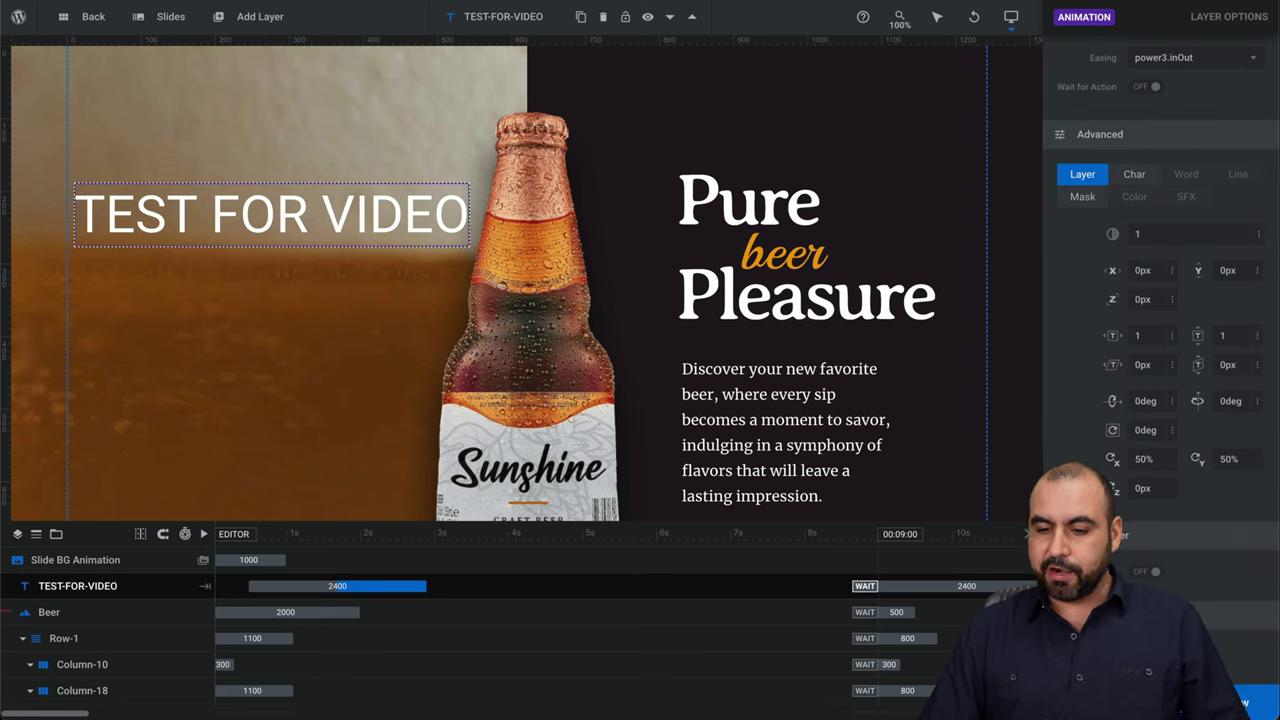
Step: Review the TEST-FOR-VIDEO layer's style, on-scroll, loop, visibility and custom CSS options, and return to its content settings
scroll(1160, 360, "up", 8)
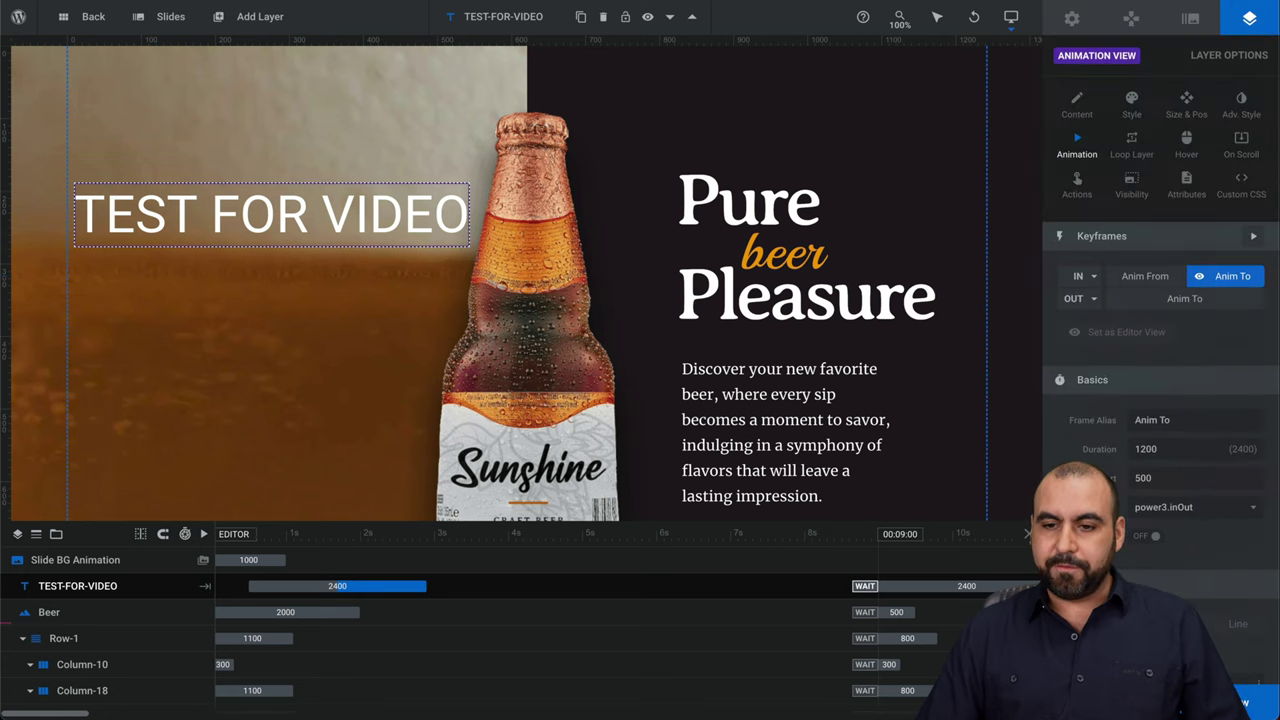
left_click(1132, 101)
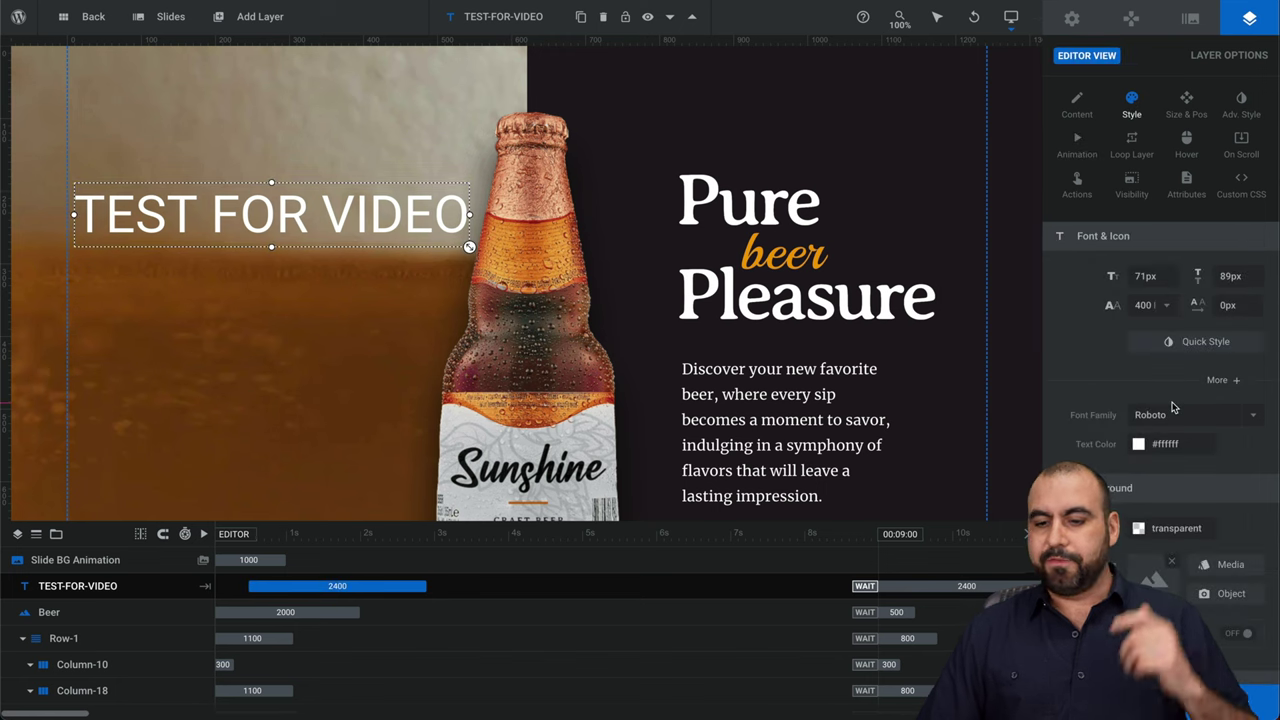
scroll(1160, 450, "down", 6)
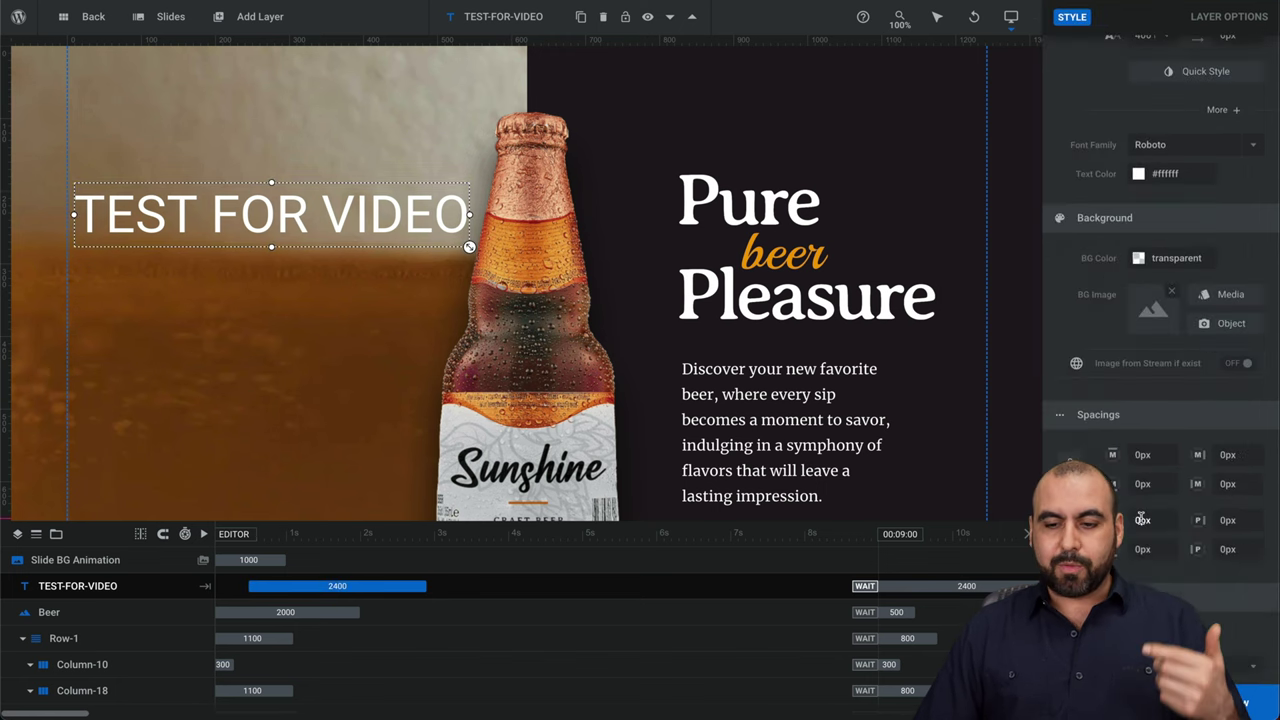
scroll(1142, 523, "up", 6)
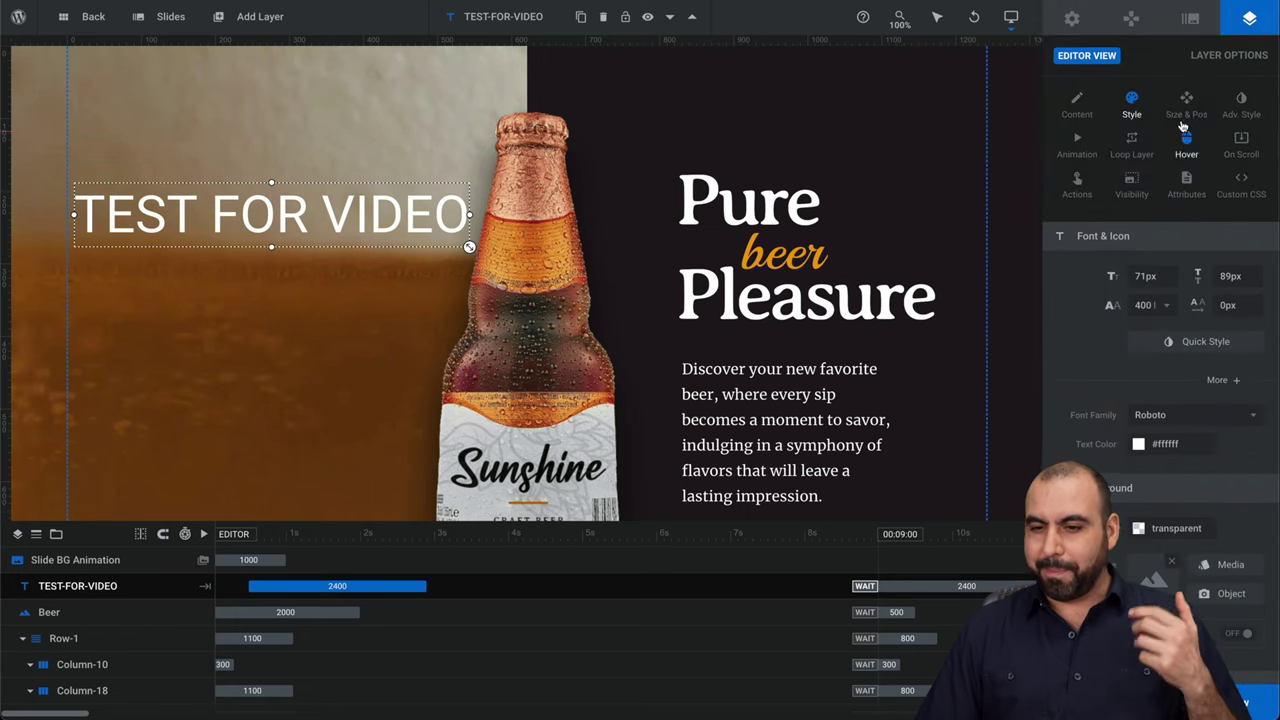
left_click(1238, 102)
left_click(1237, 145)
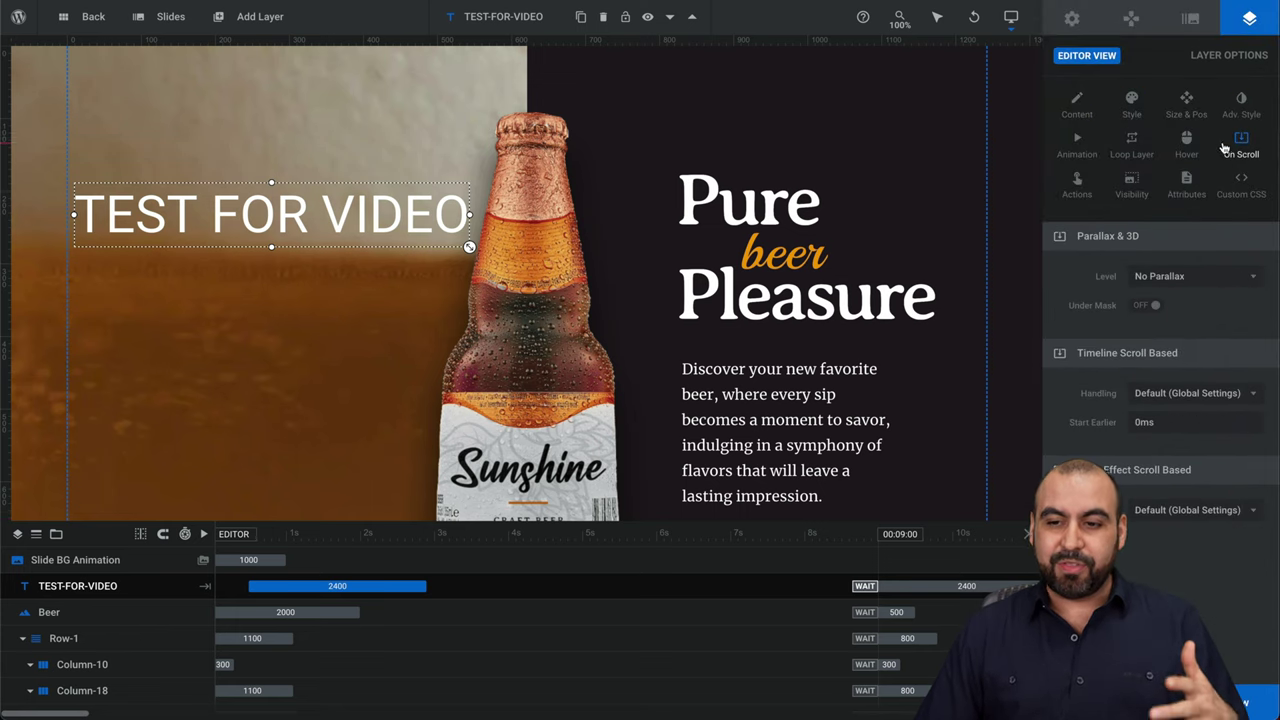
left_click(1188, 143)
left_click(1138, 138)
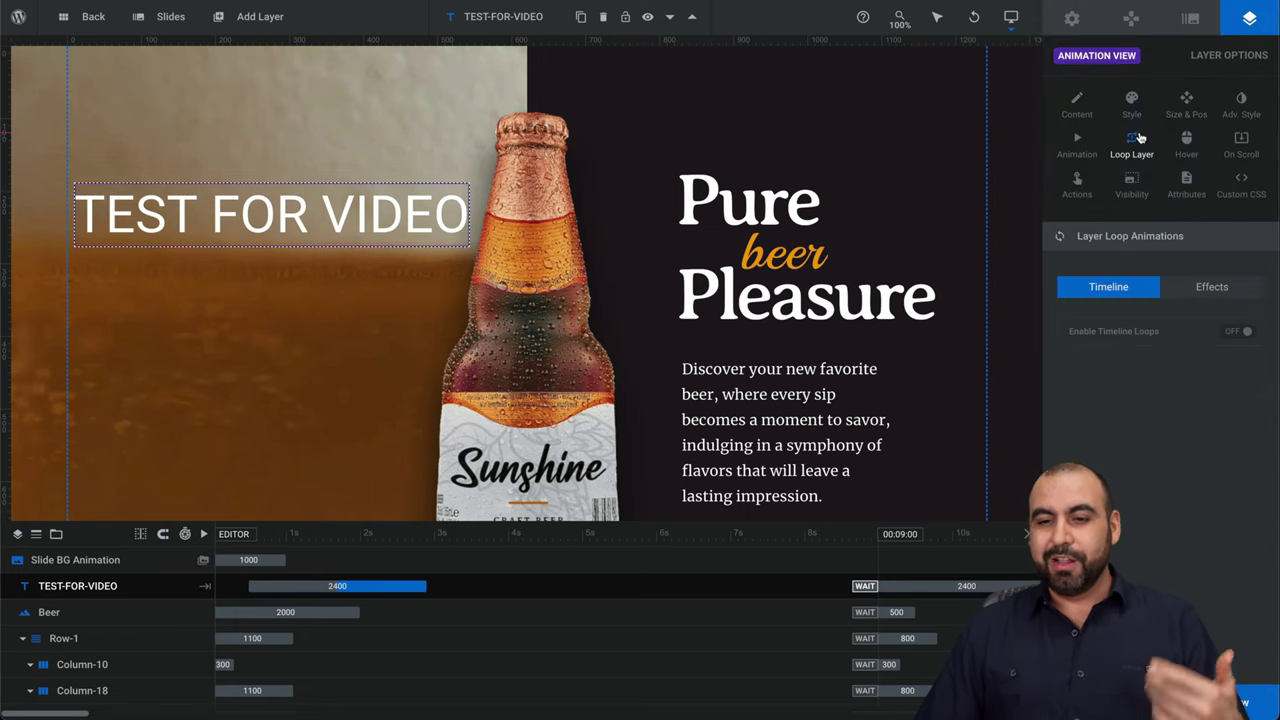
left_click(1129, 188)
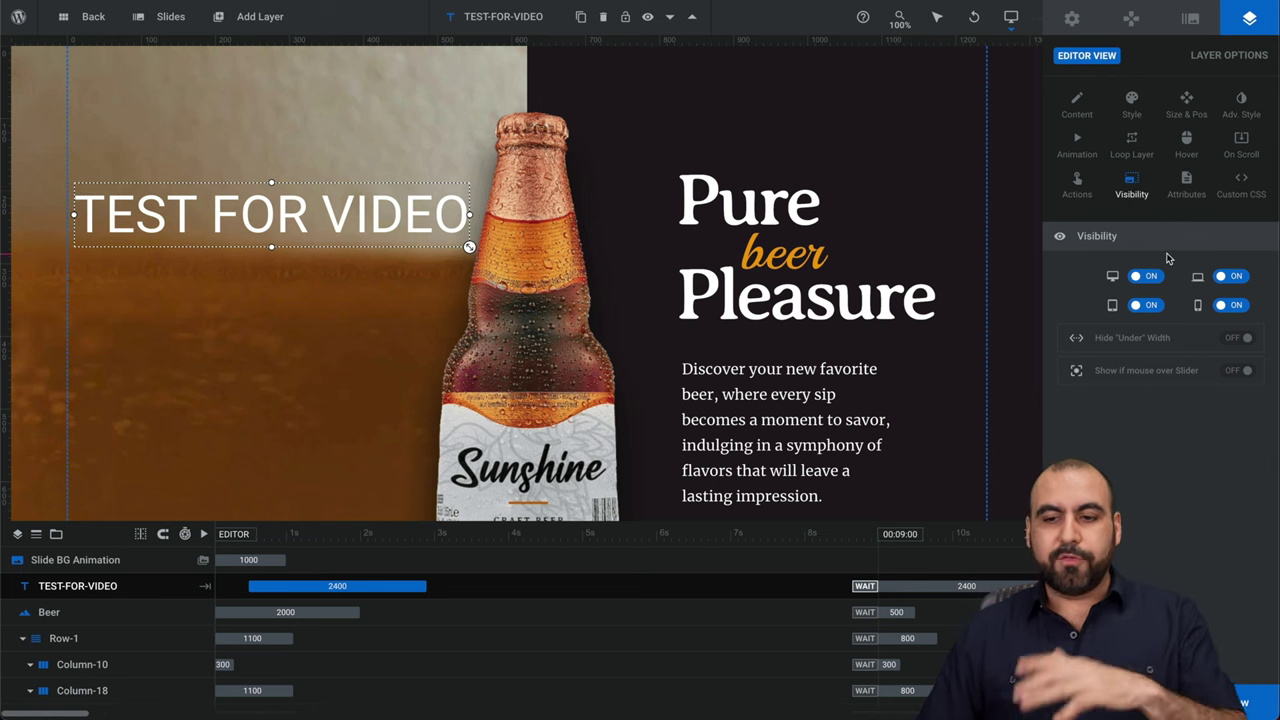
left_click(1236, 195)
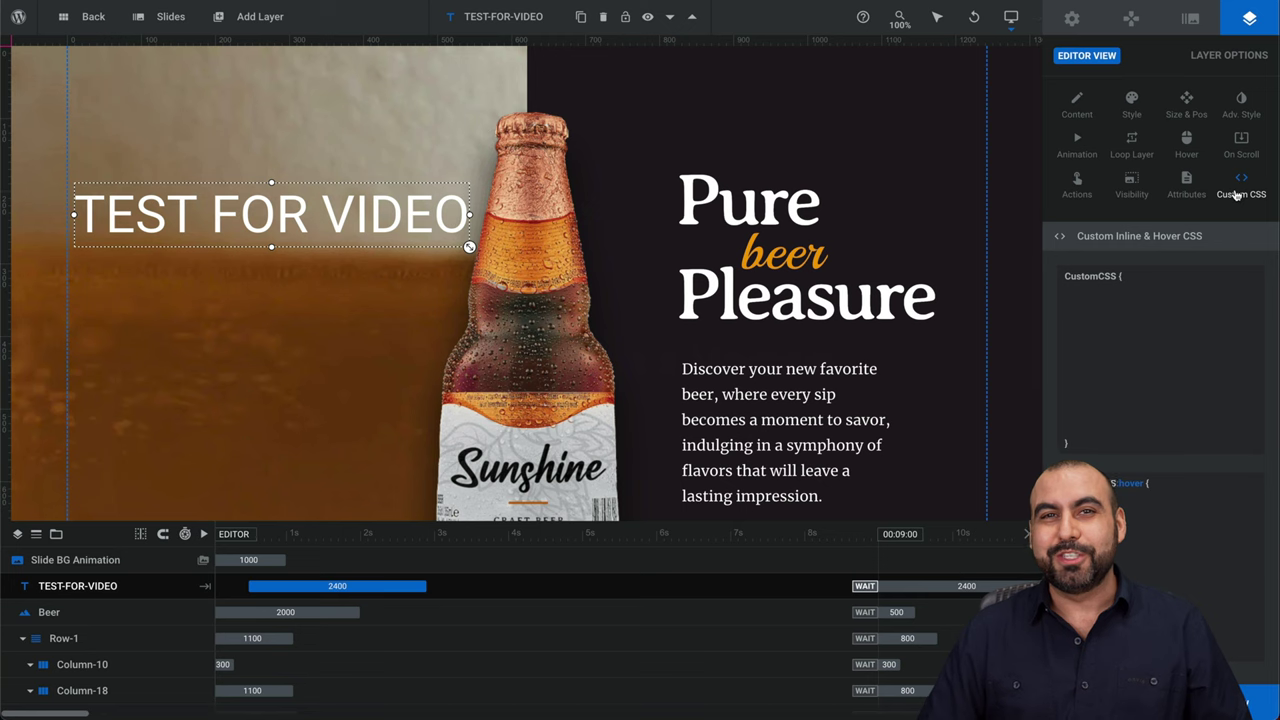
left_click(1076, 99)
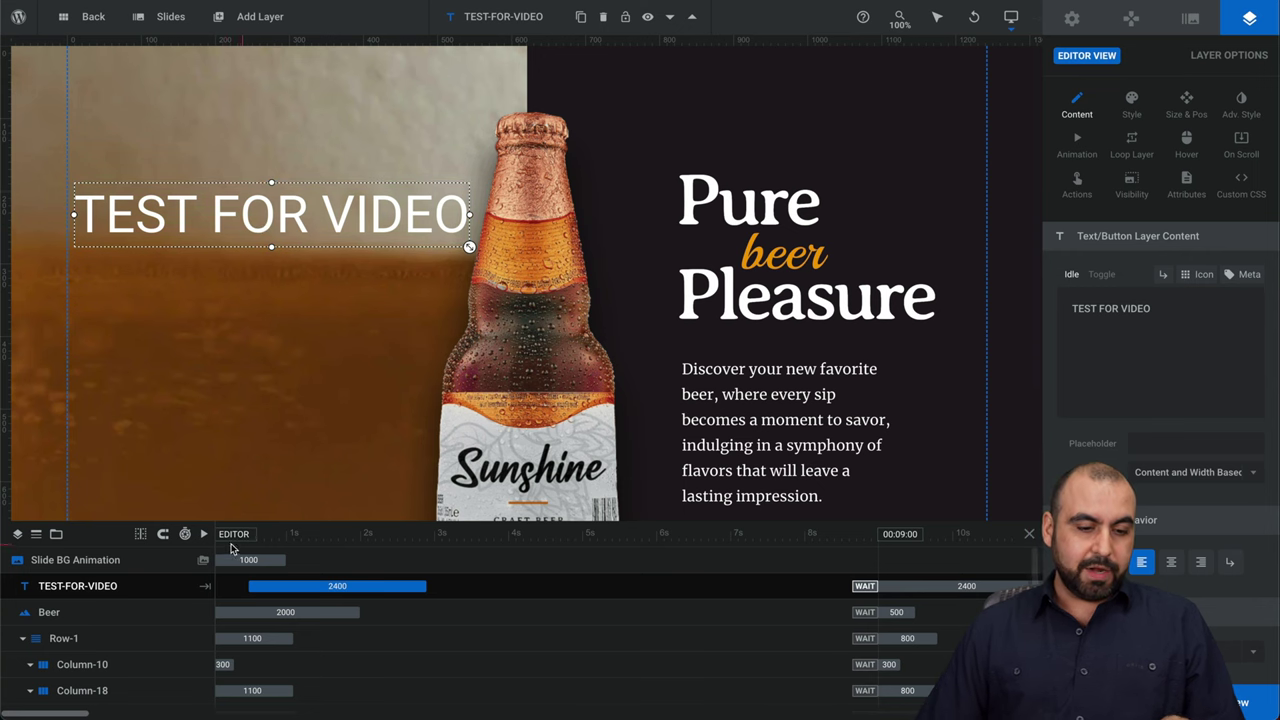
Step: Play the slide's animation from the start of the timeline and delete the TEST-FOR-VIDEO layer
mouse_move(226, 540)
left_mouse_down()
mouse_move(280, 535)
mouse_move(226, 538)
left_mouse_up()
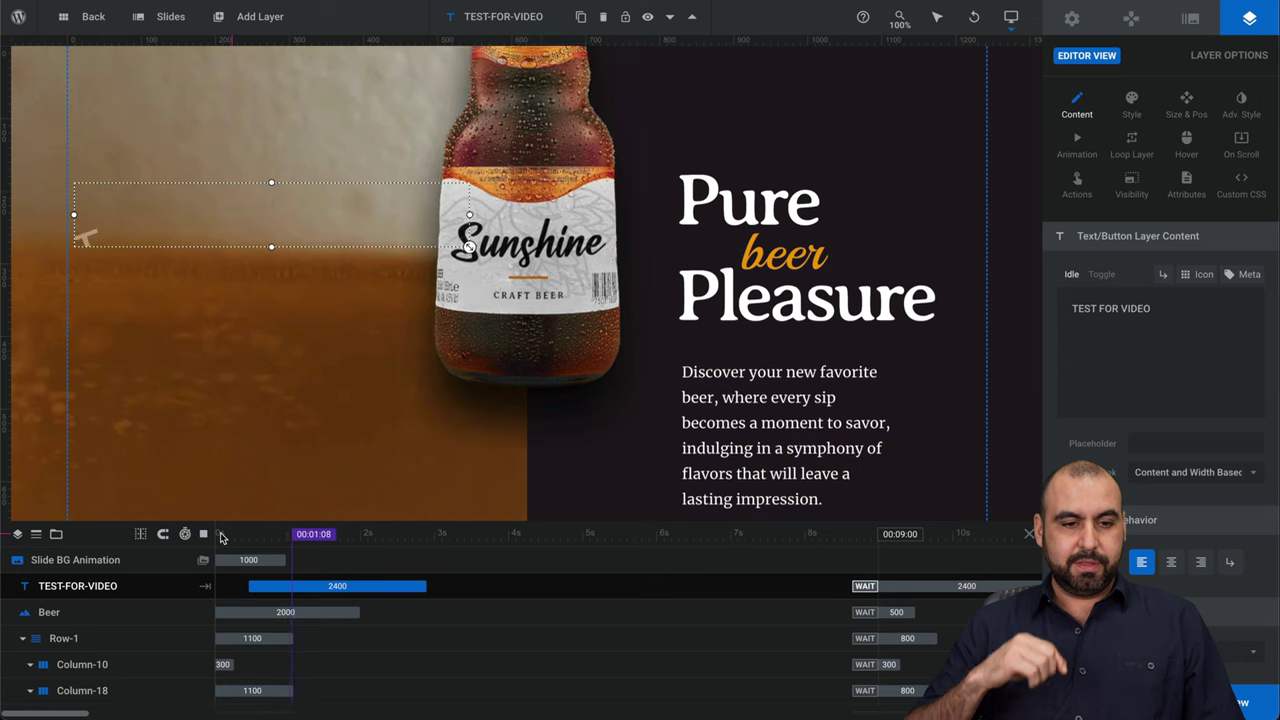
left_click(222, 538)
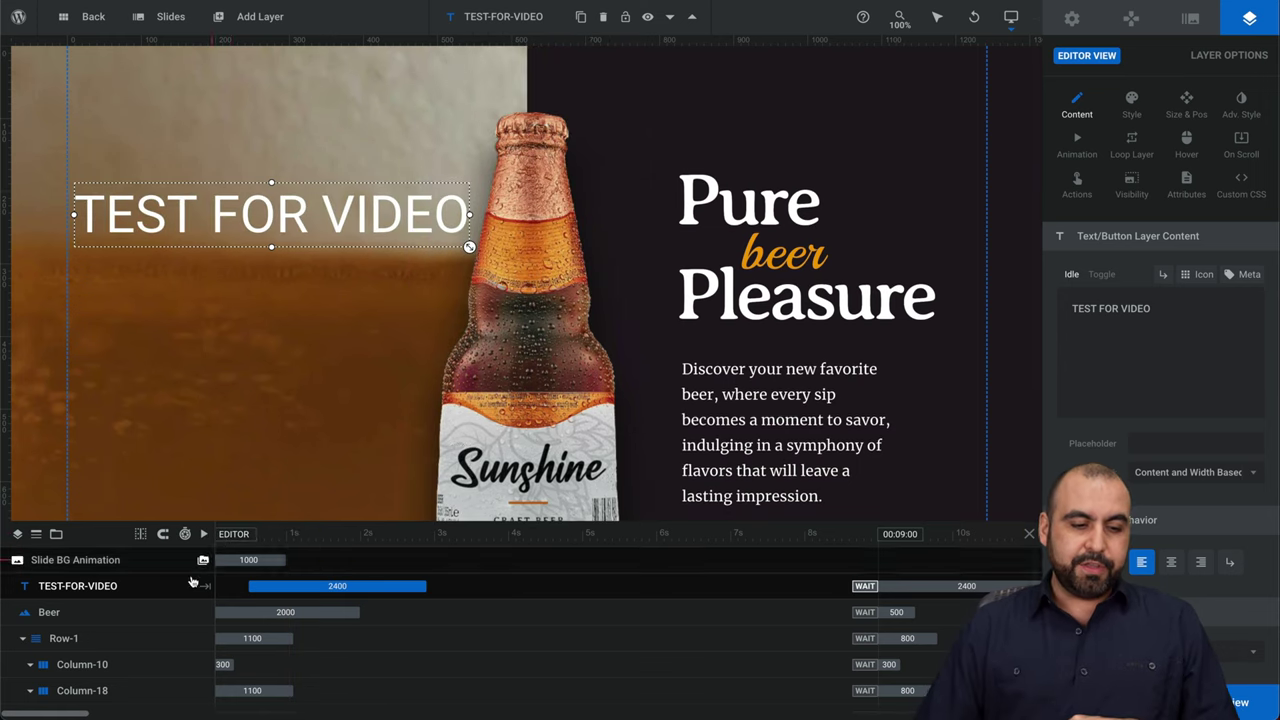
key("Delete")
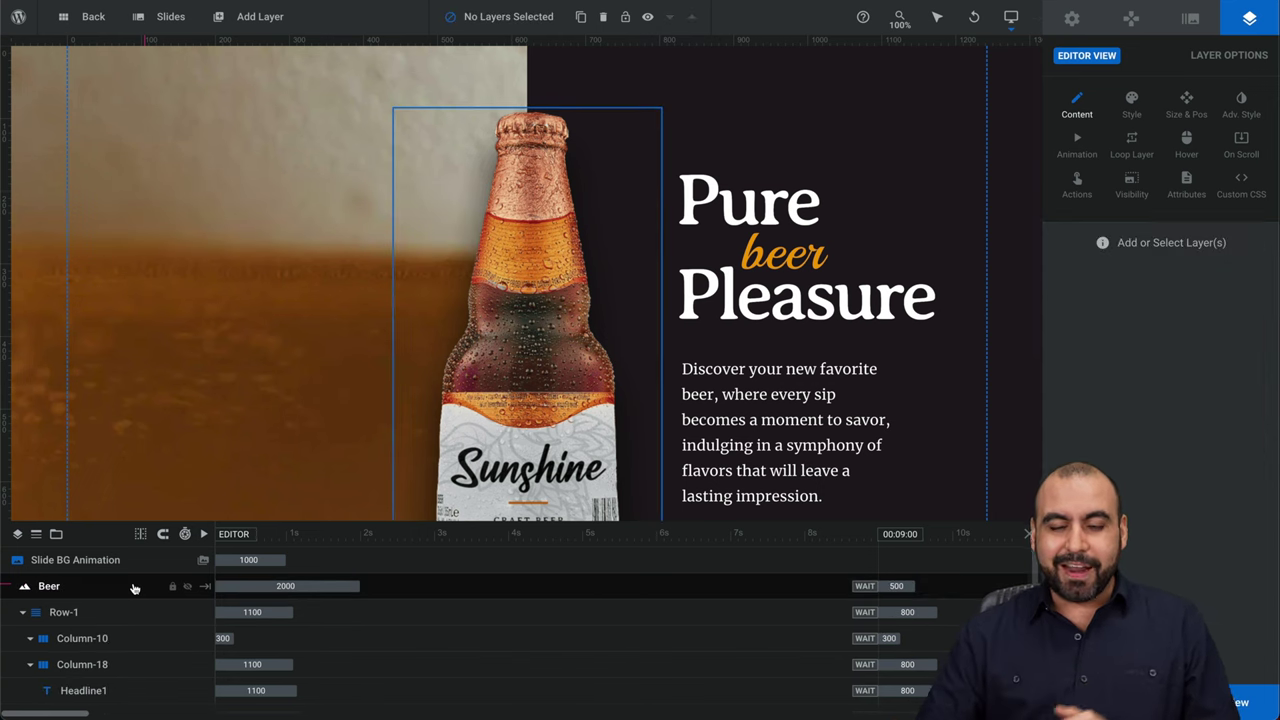
Step: Examine the content settings of the headline, the paragraph and the Beer image layers
left_click(750, 290)
left_click(780, 430)
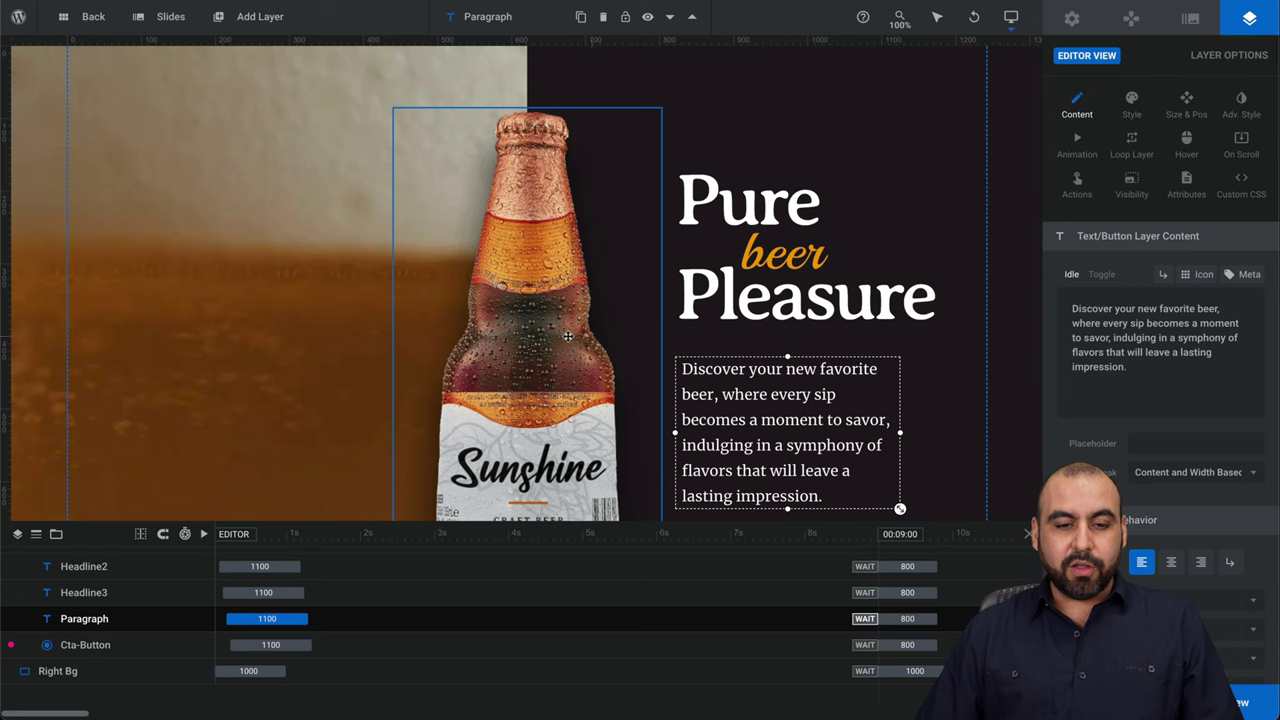
left_click(530, 300)
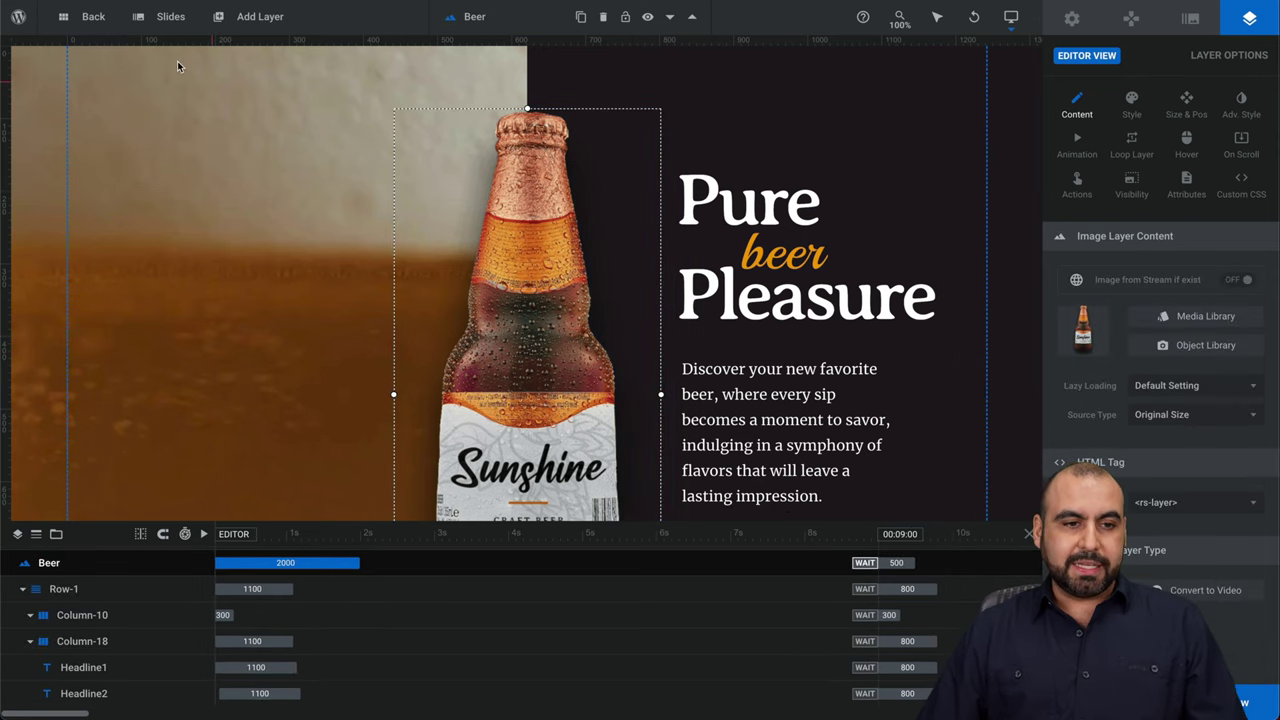
Step: Open slide #2, play its animation from near the timeline's start, and preview the whole Brewery Website Slider
mouse_move(162, 17)
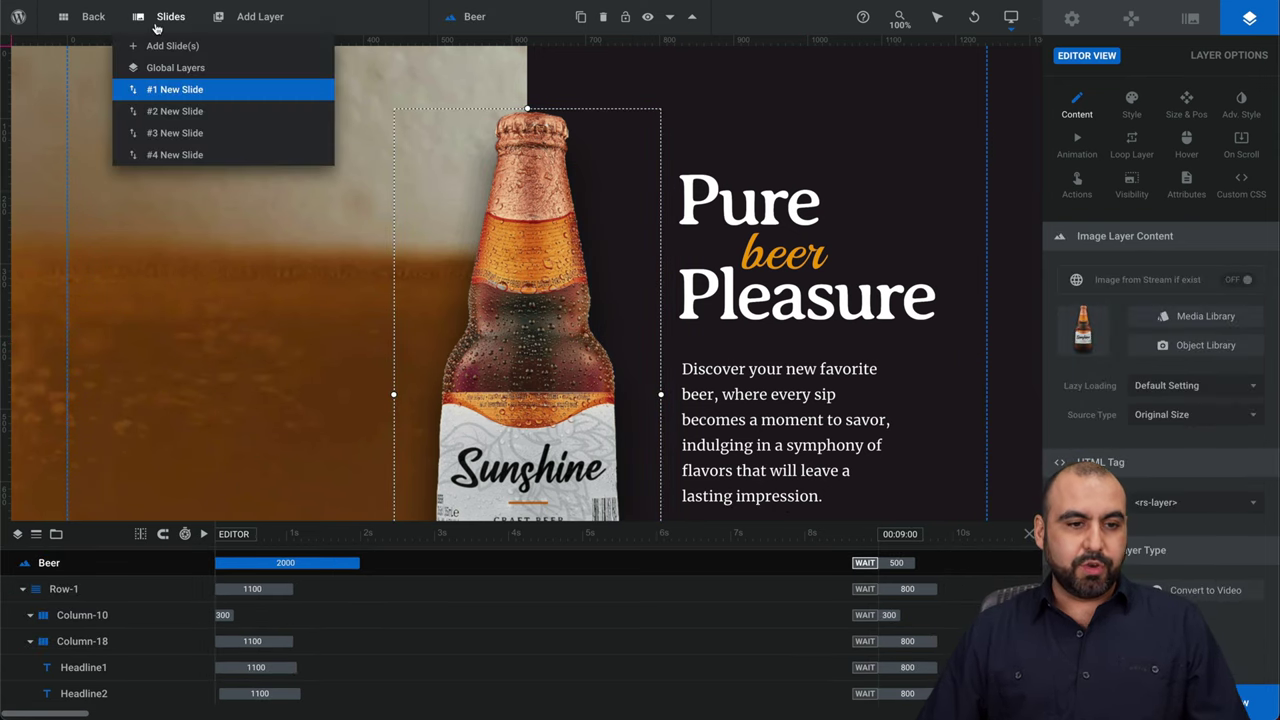
left_click(174, 112)
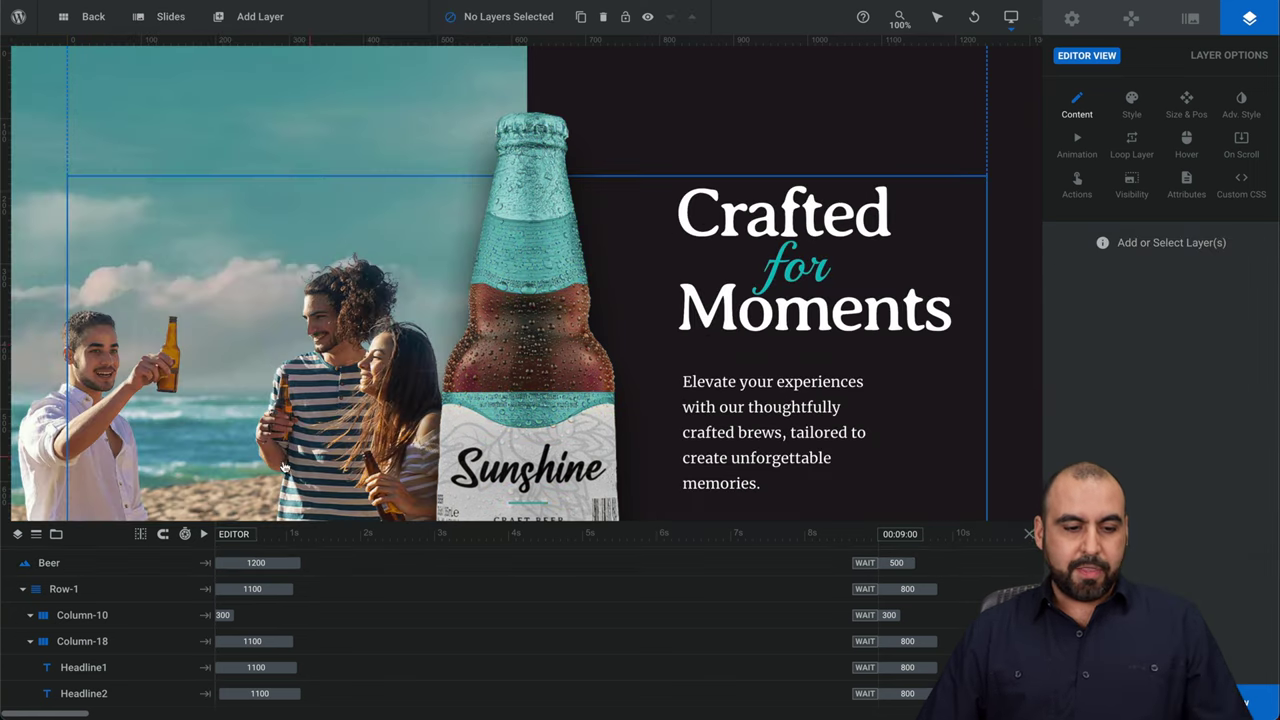
left_click_drag(260, 540, 226, 540)
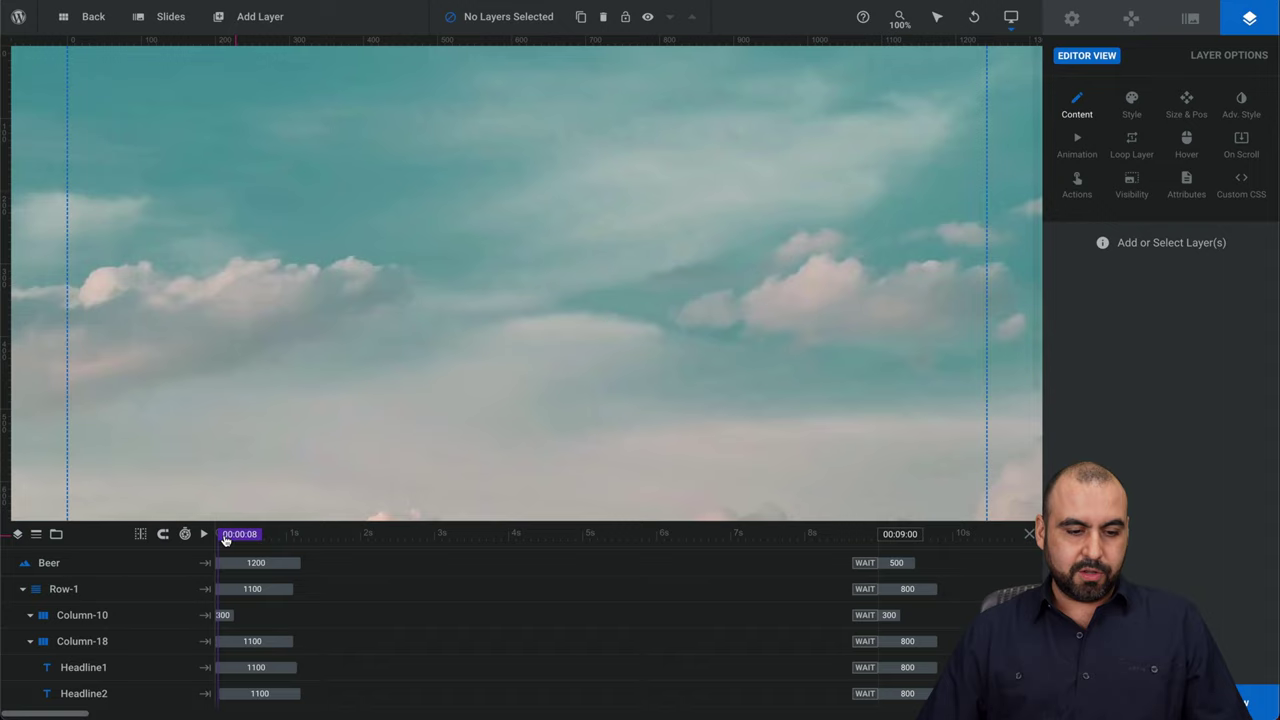
key("space")
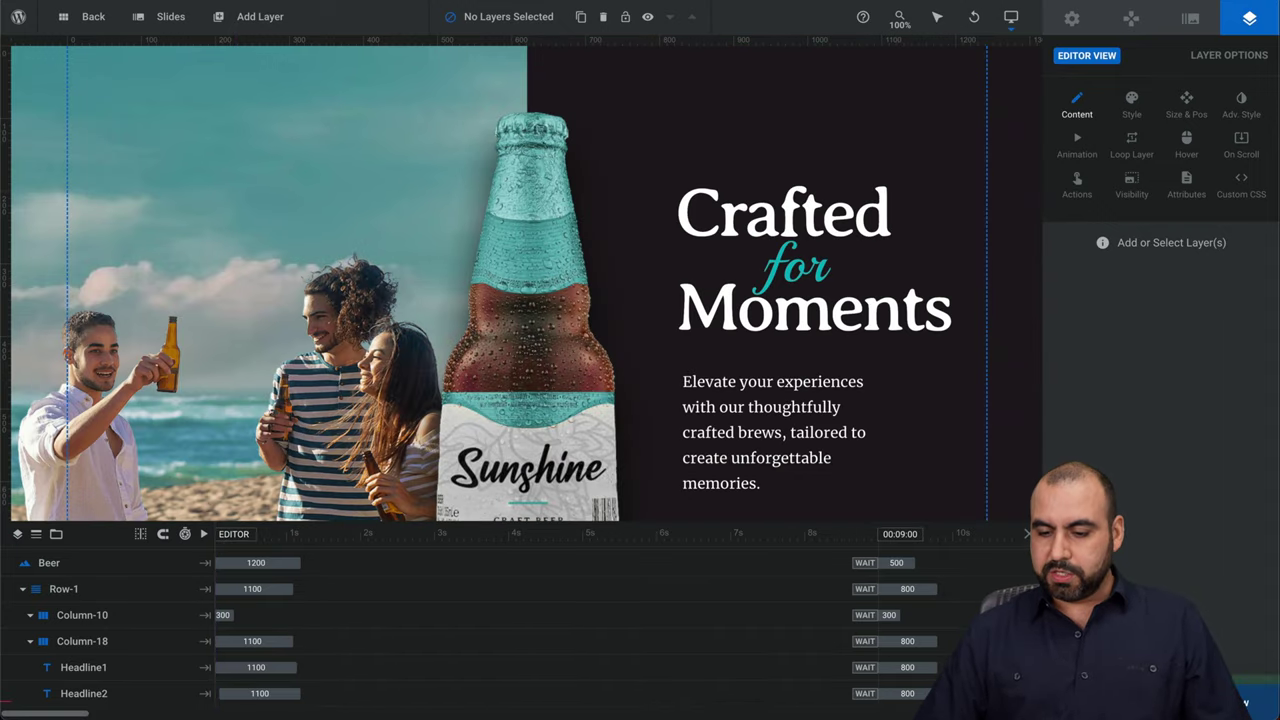
key("ctrl+alt+p")
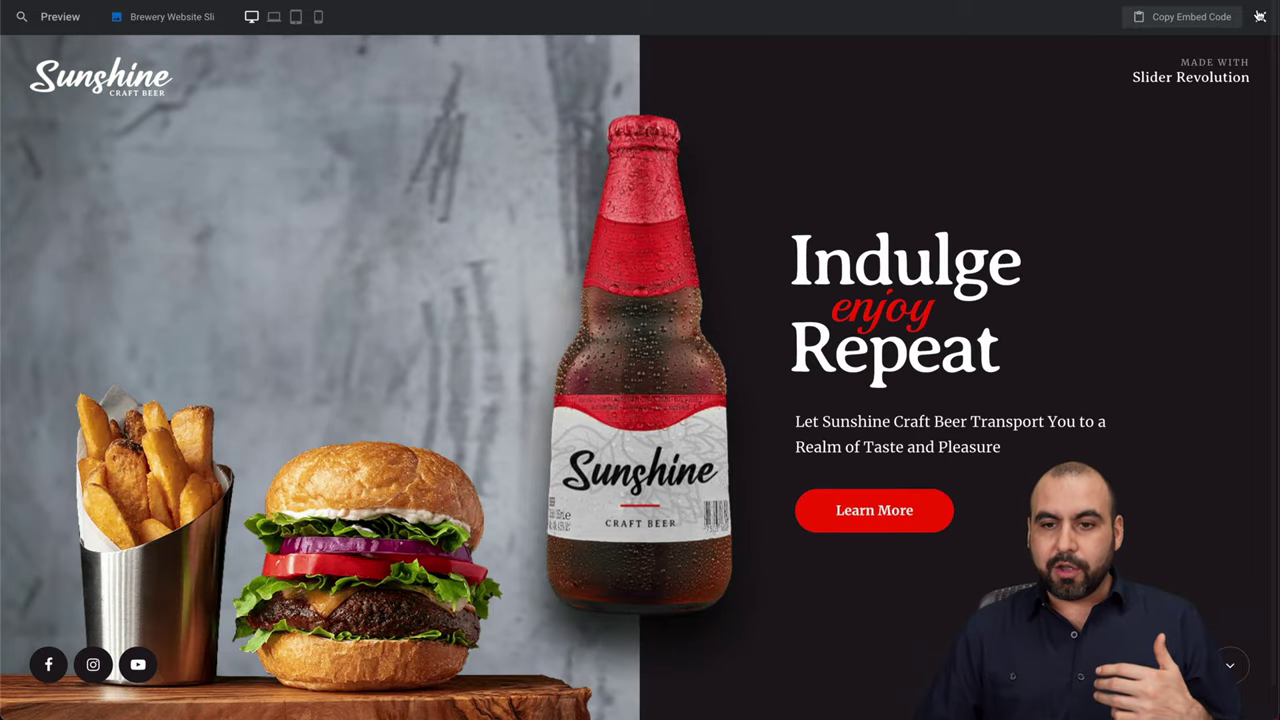
left_click(1260, 16)
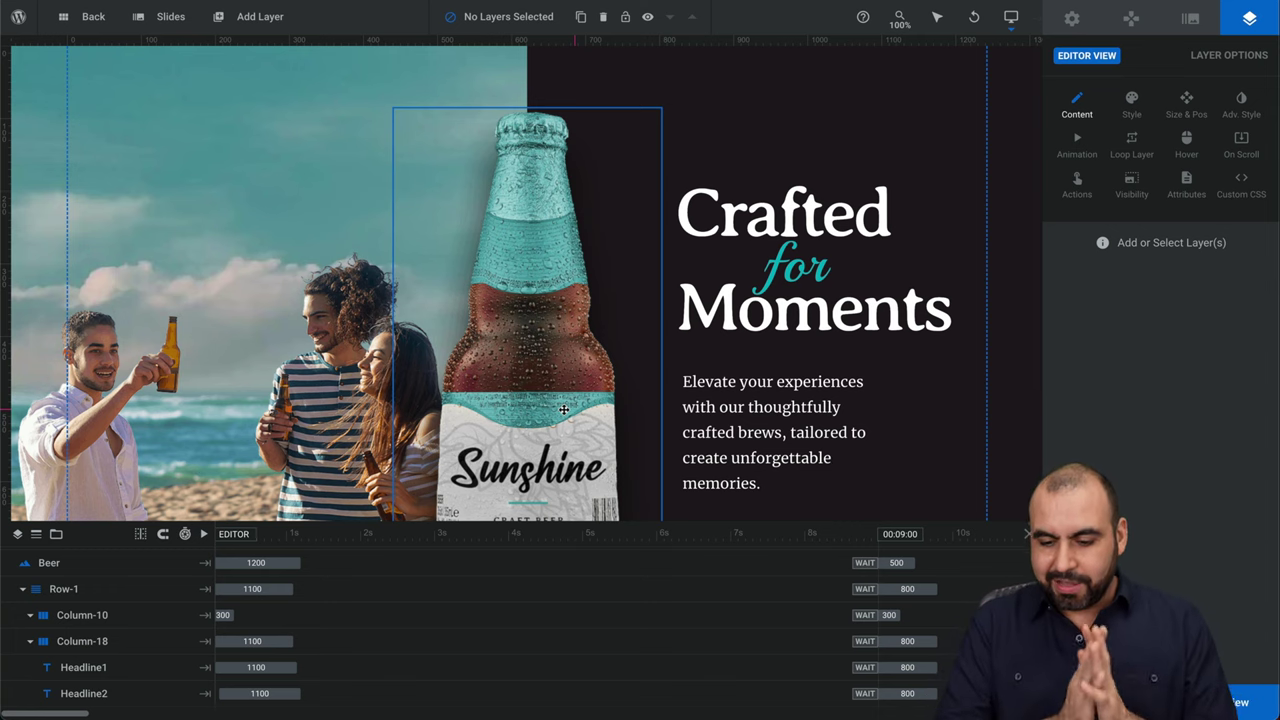
Step: Save the slider and copy its shortcode from the module's general options
key("ctrl+s")
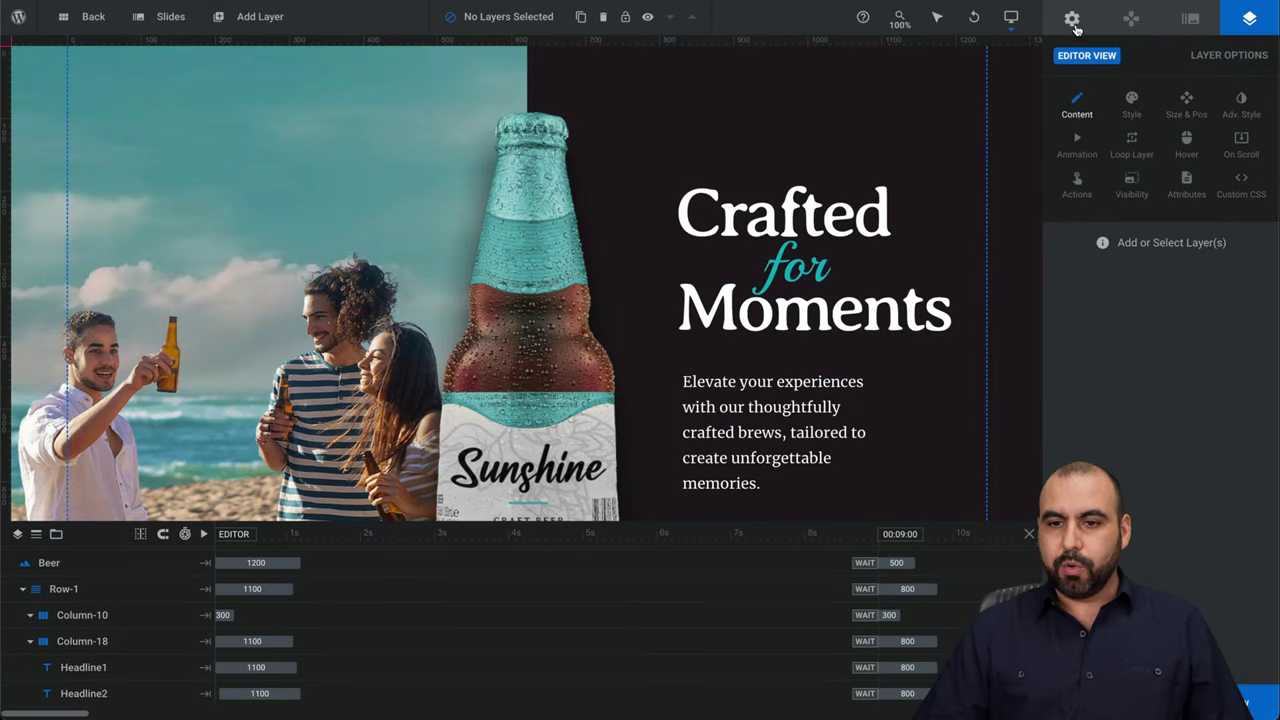
left_click(1072, 20)
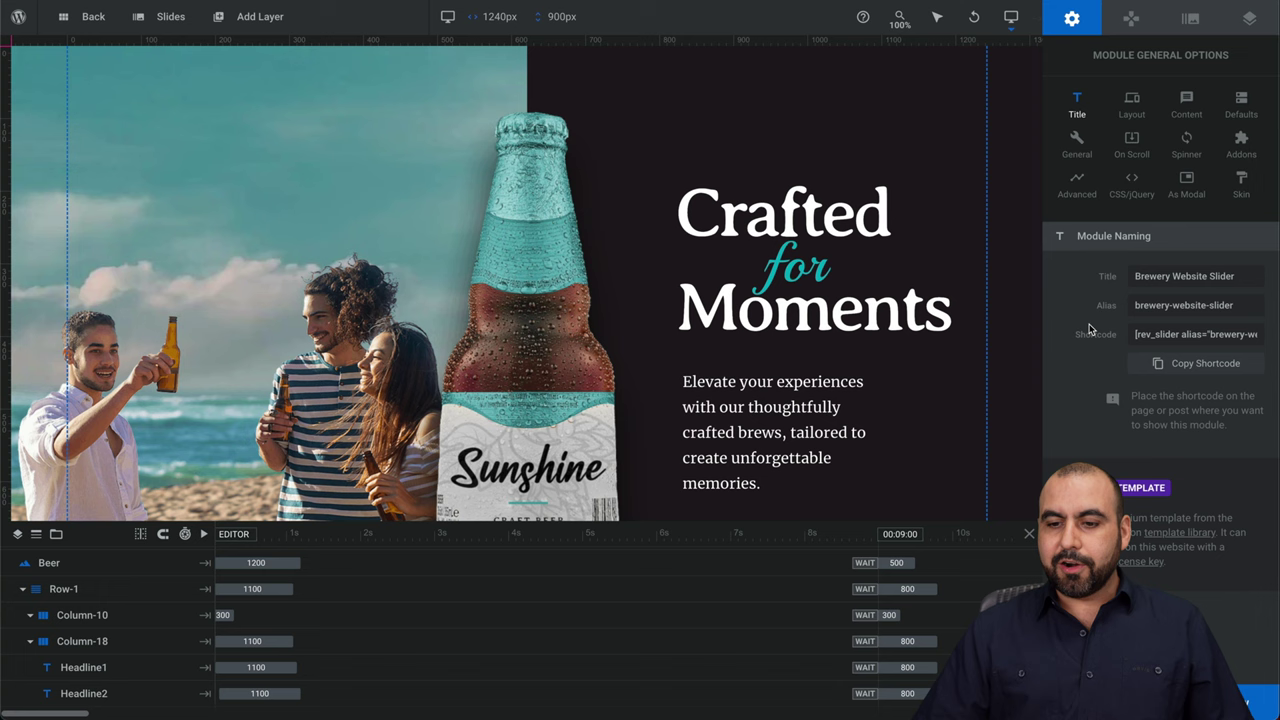
left_click(1175, 365)
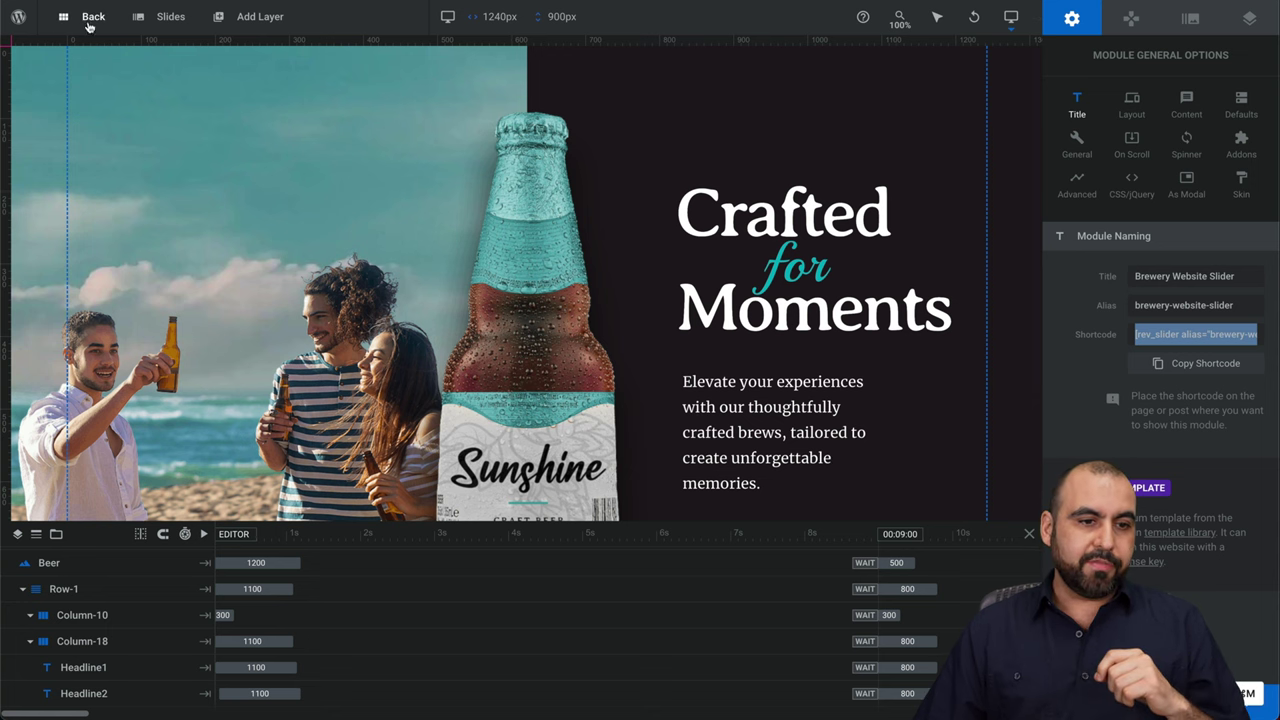
Step: Create a new WordPress page titled TEST using the default editor
mouse_move(22, 17)
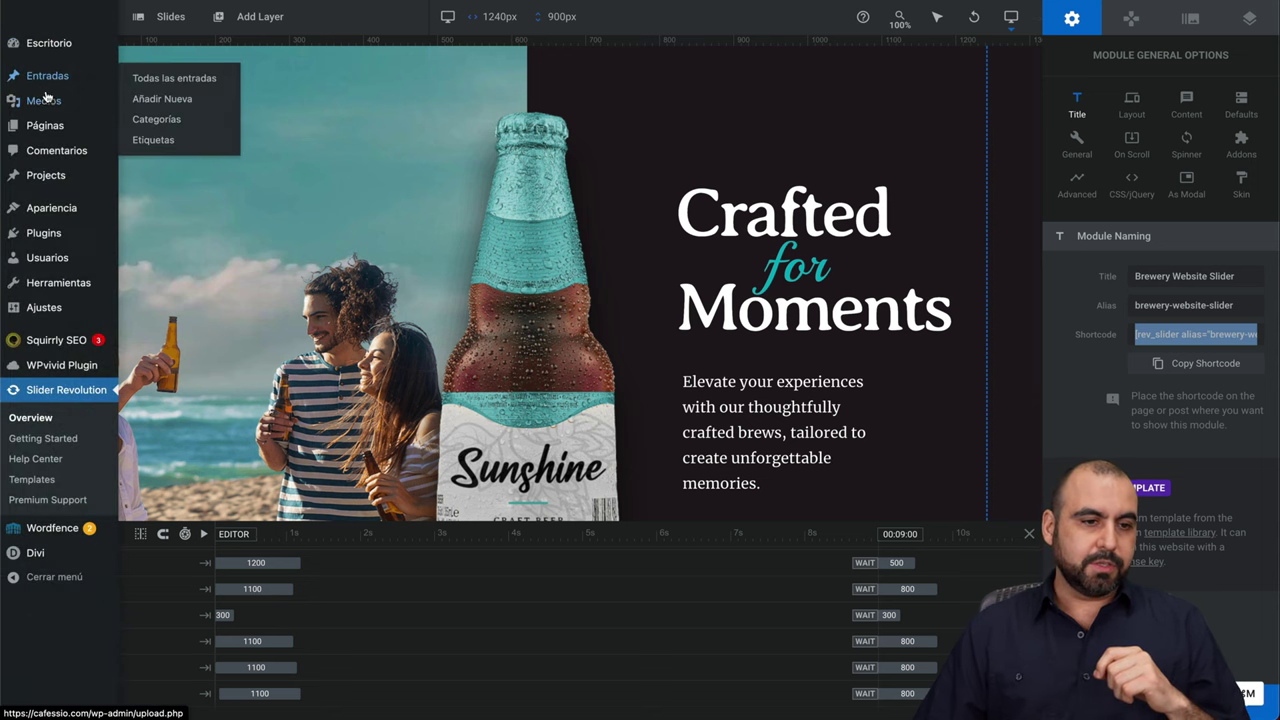
left_click(47, 128)
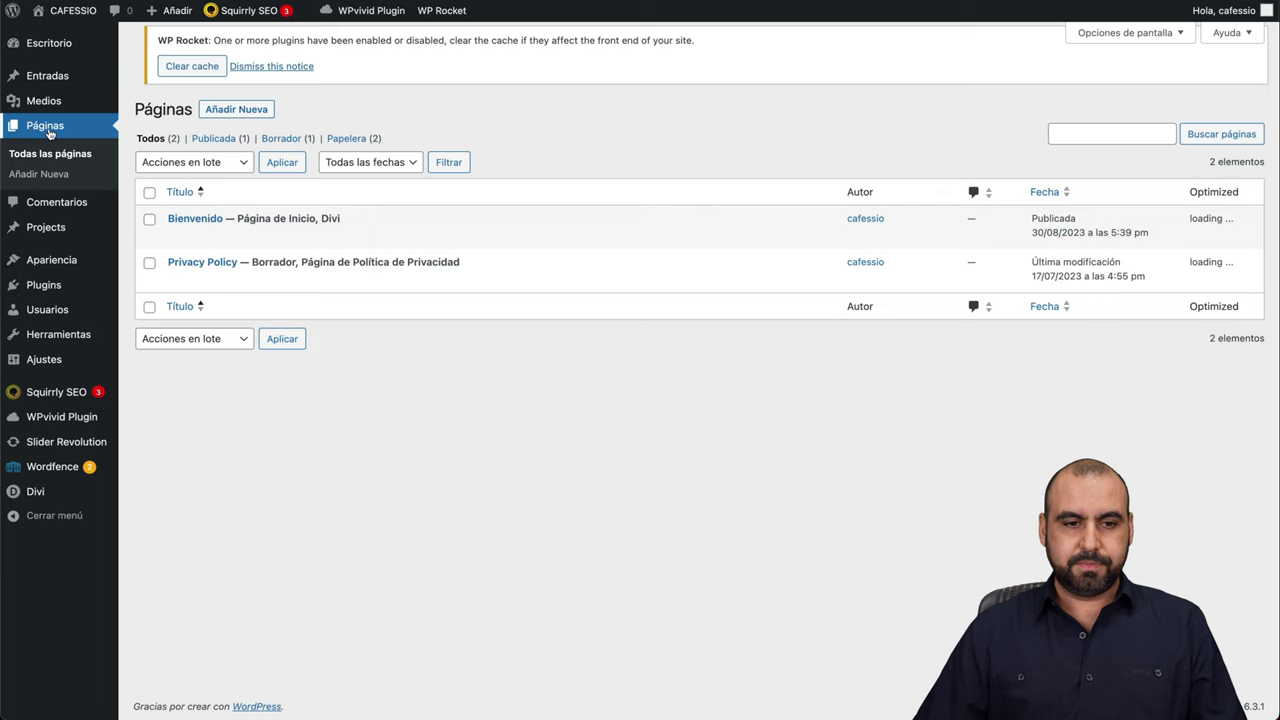
left_click(247, 50)
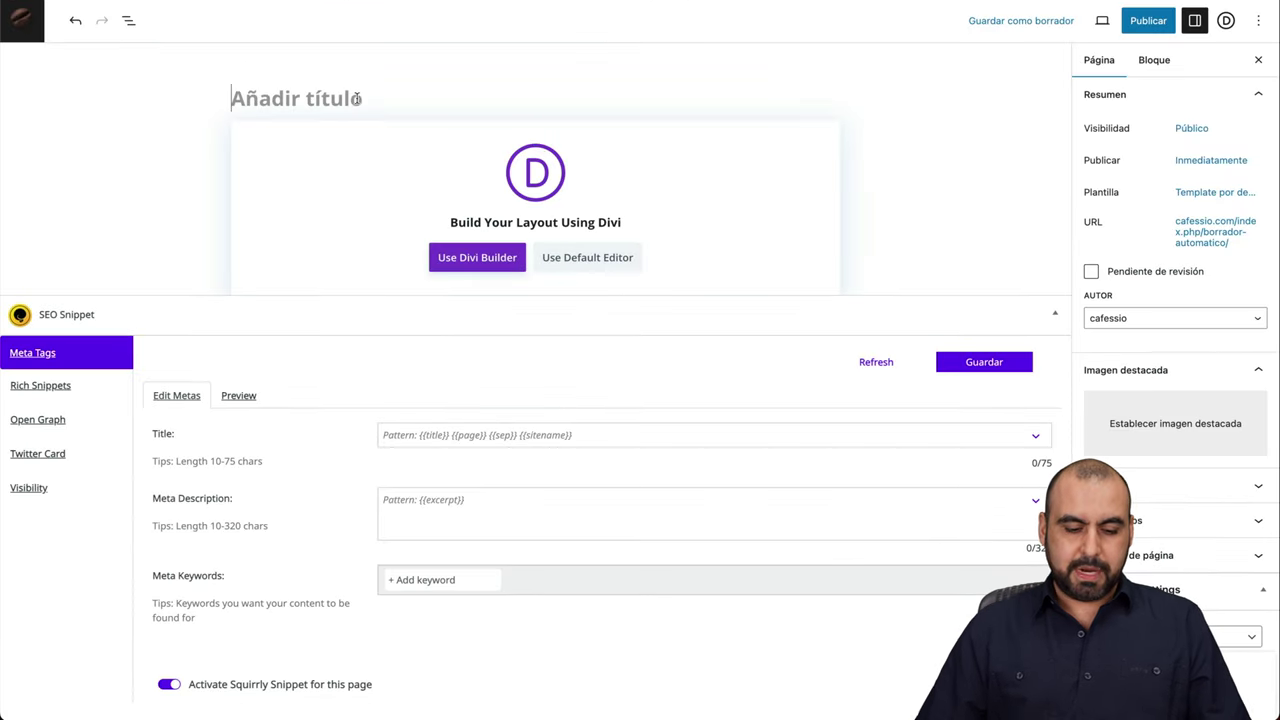
type("TEST")
left_click(594, 264)
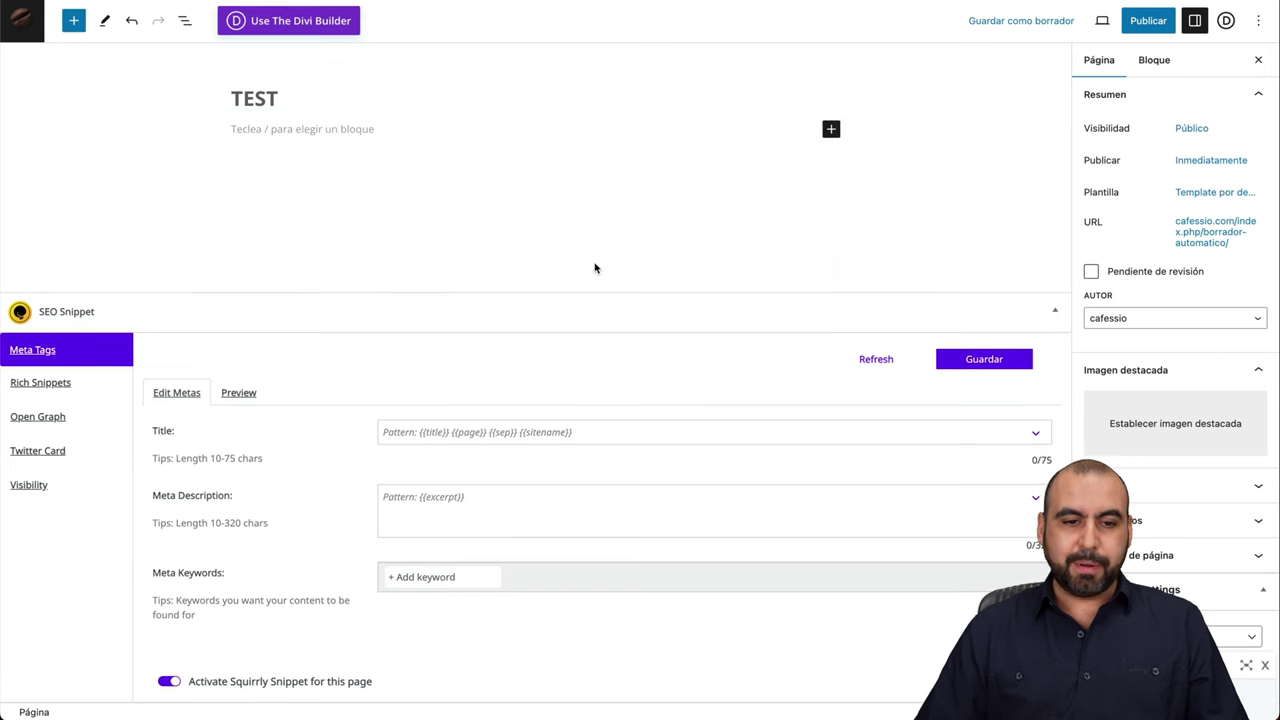
Step: Add a Shortcode block to the TEST page and paste in the brewery-website-slider shortcode
left_click(831, 131)
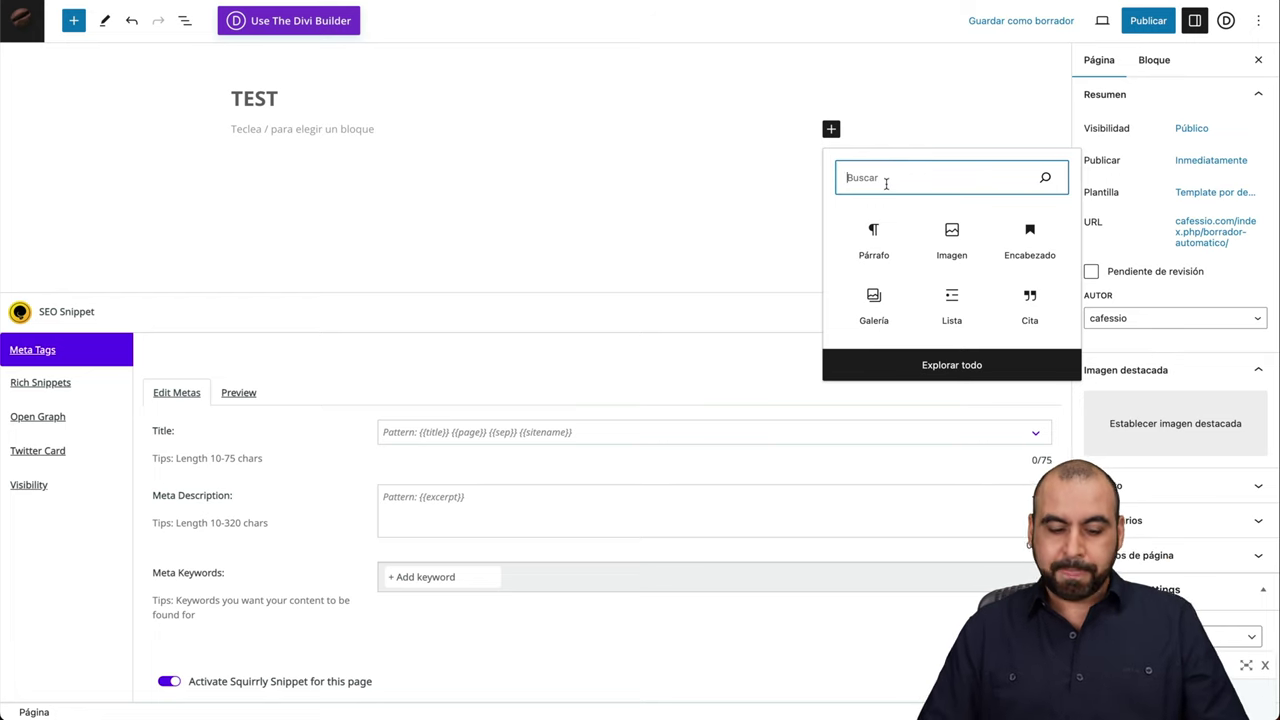
type("code")
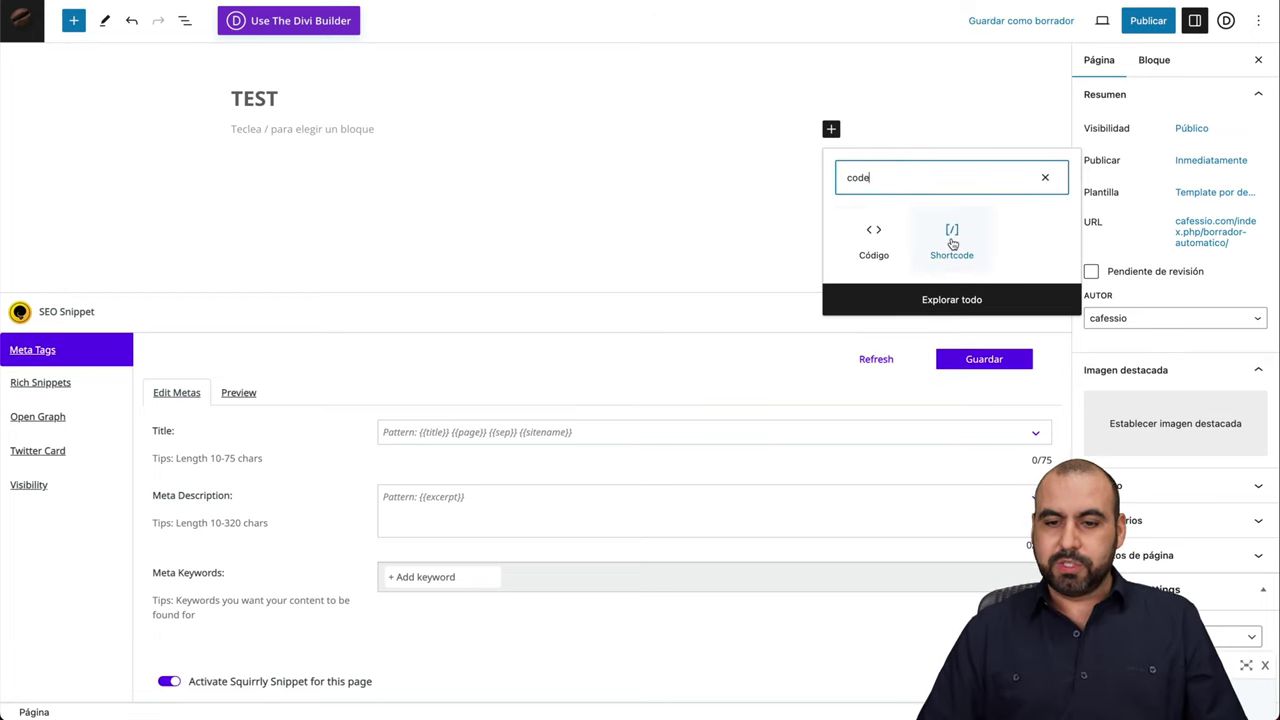
left_click(952, 240)
key("ctrl+v")
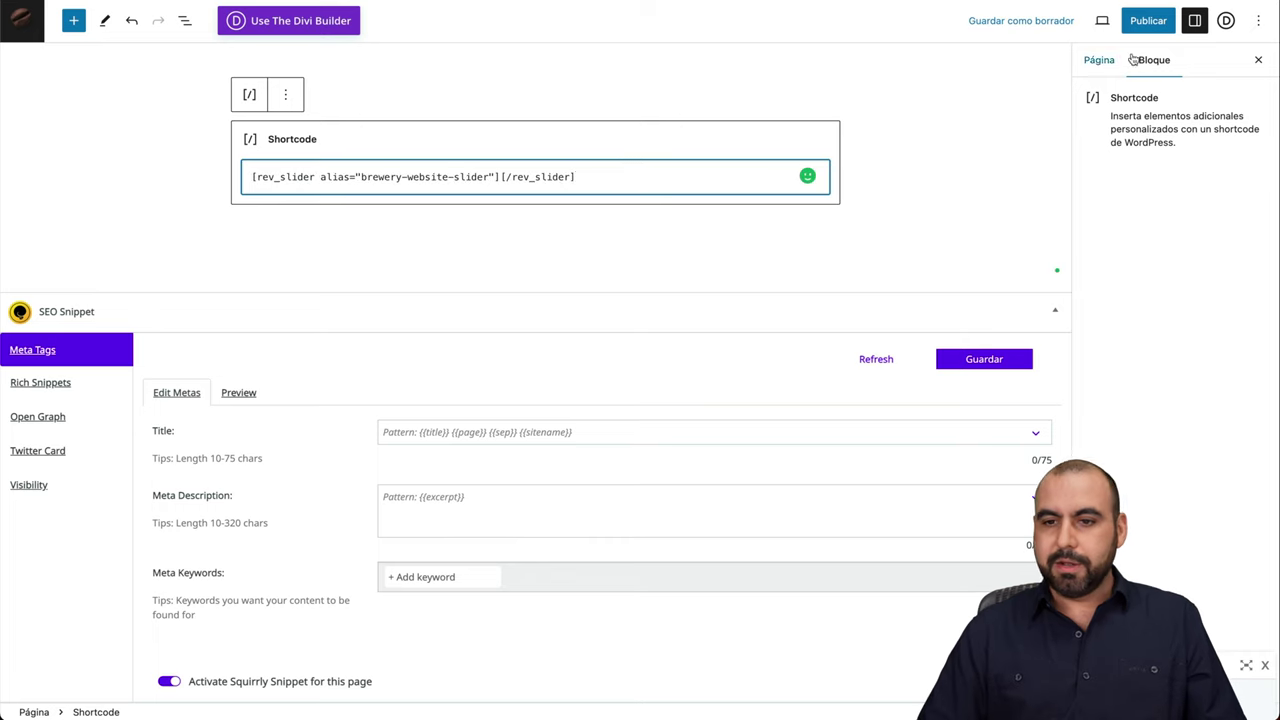
Step: Preview the TEST page in a new browser tab, look through the embedded slider, and return to the page editor
left_click(1102, 20)
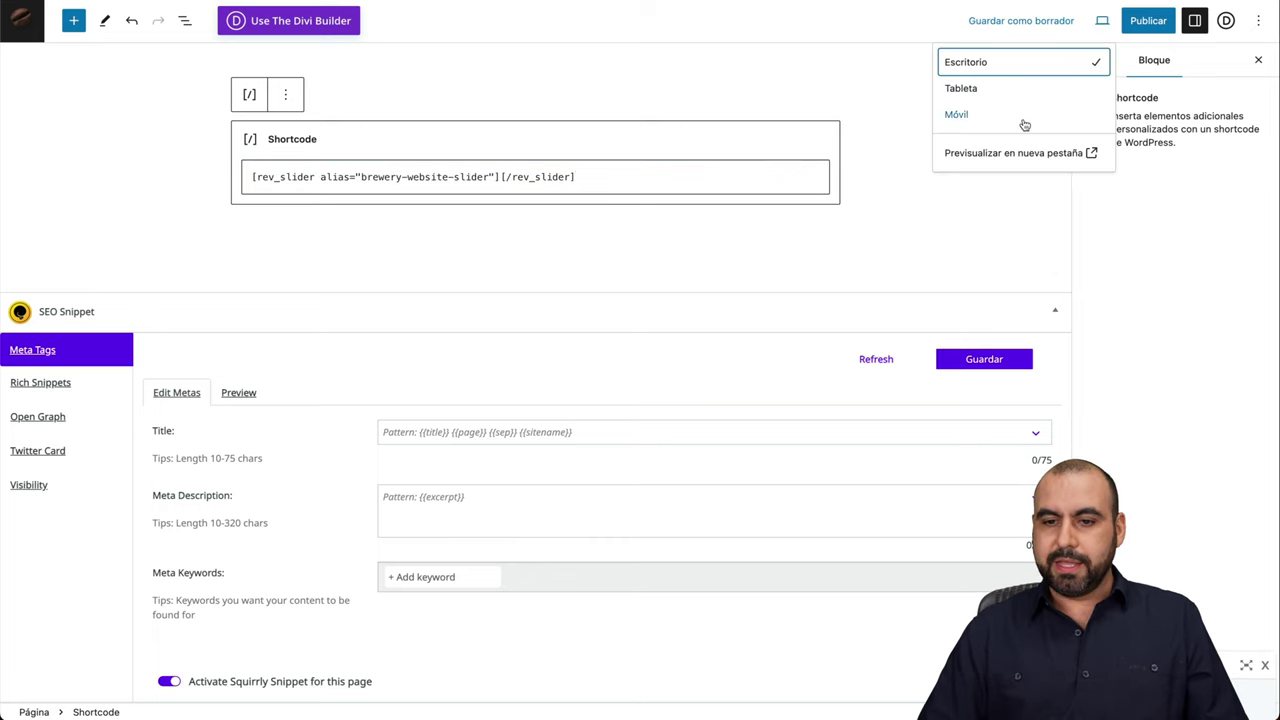
left_click(1014, 155)
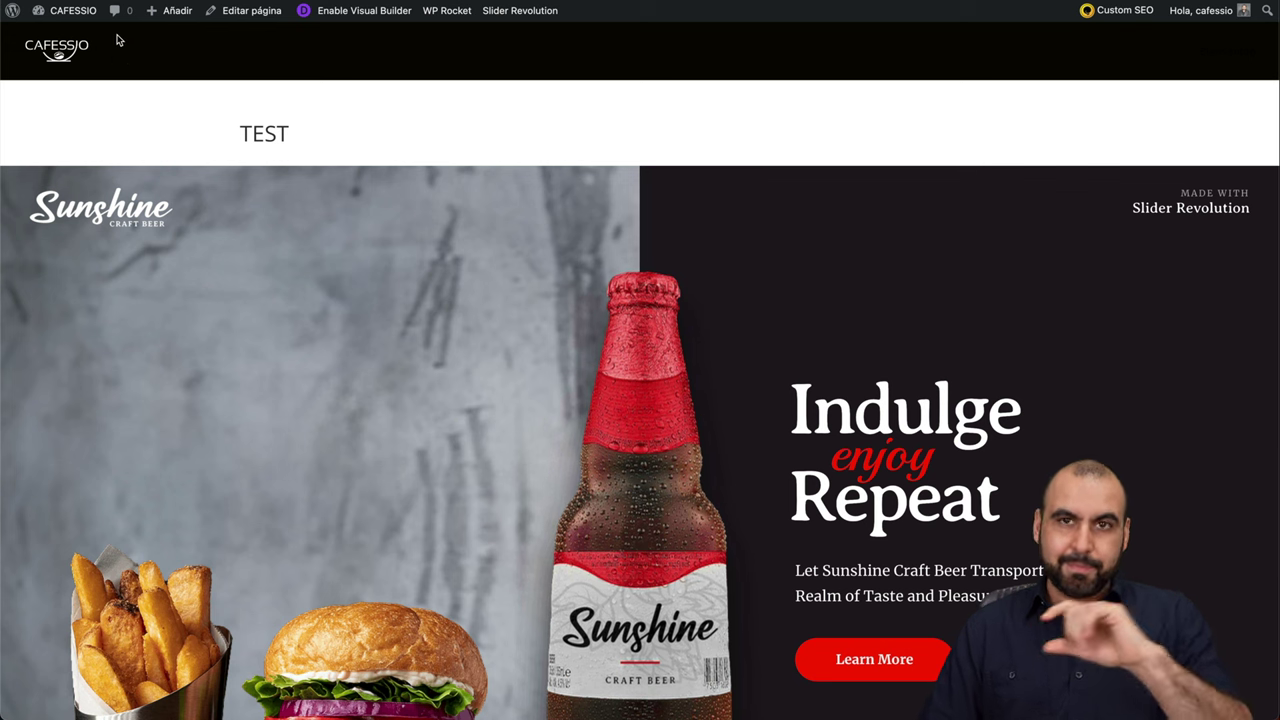
scroll(262, 486, "down", 2)
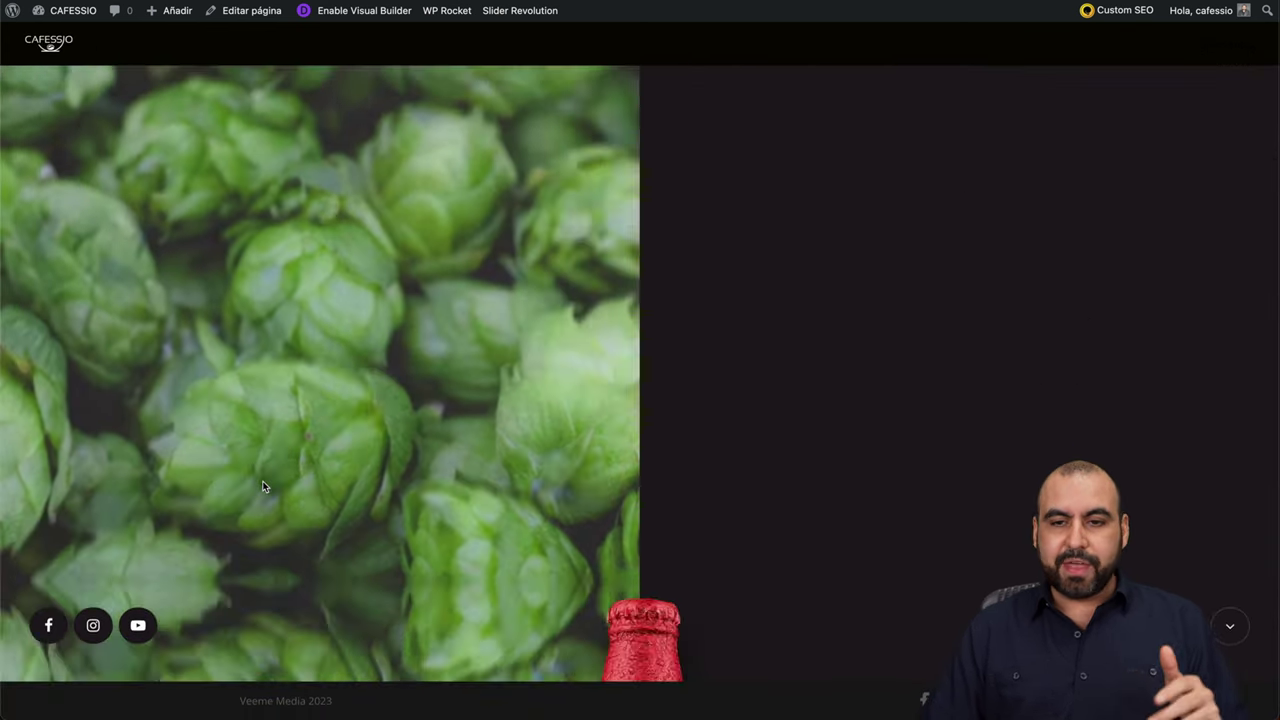
key("ctrl+w")
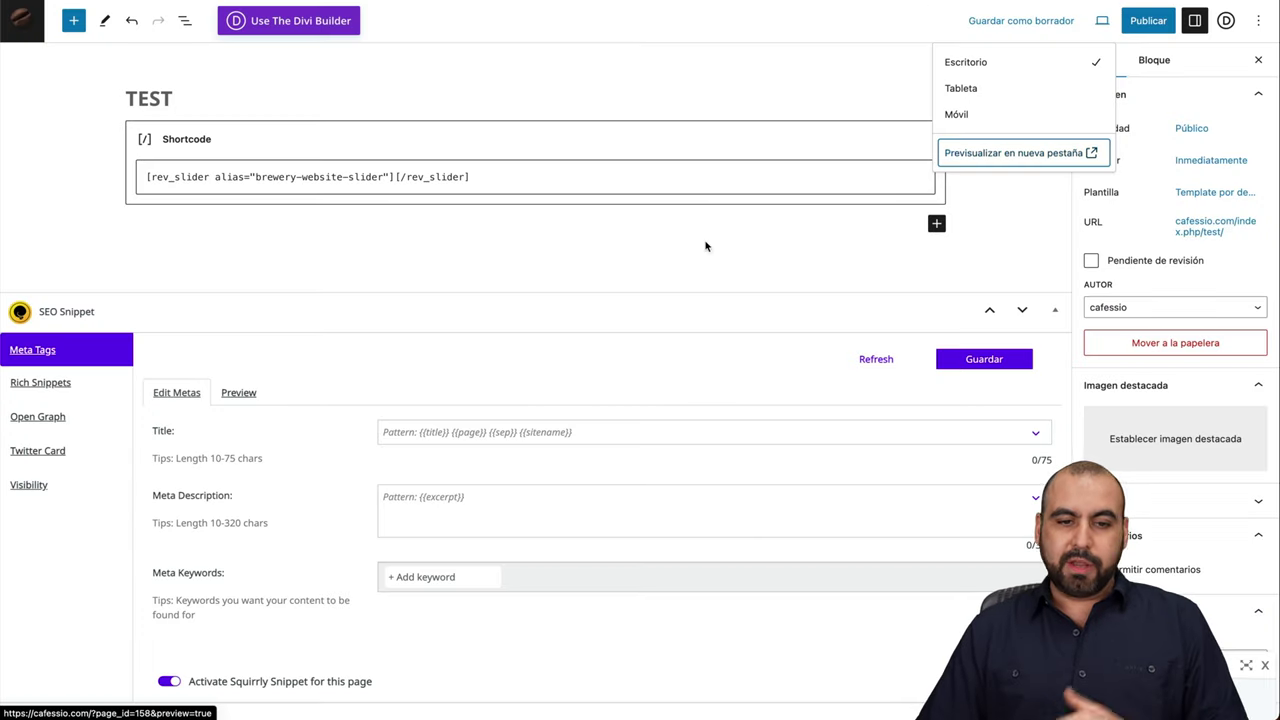
Step: Switch the TEST page from the default editor to the Divi Builder
left_click(320, 24)
left_click(562, 255)
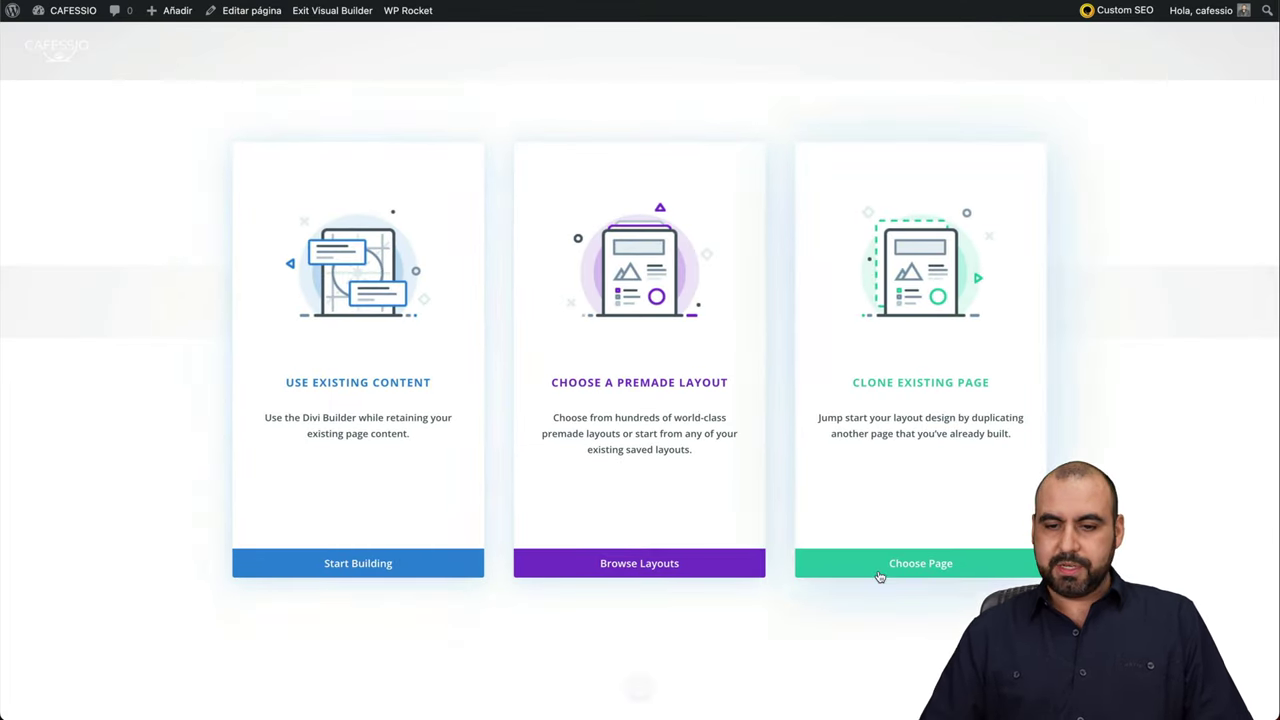
Step: Start building the TEST page in Divi from its existing content and delete the section holding the narrow slider
left_click(381, 566)
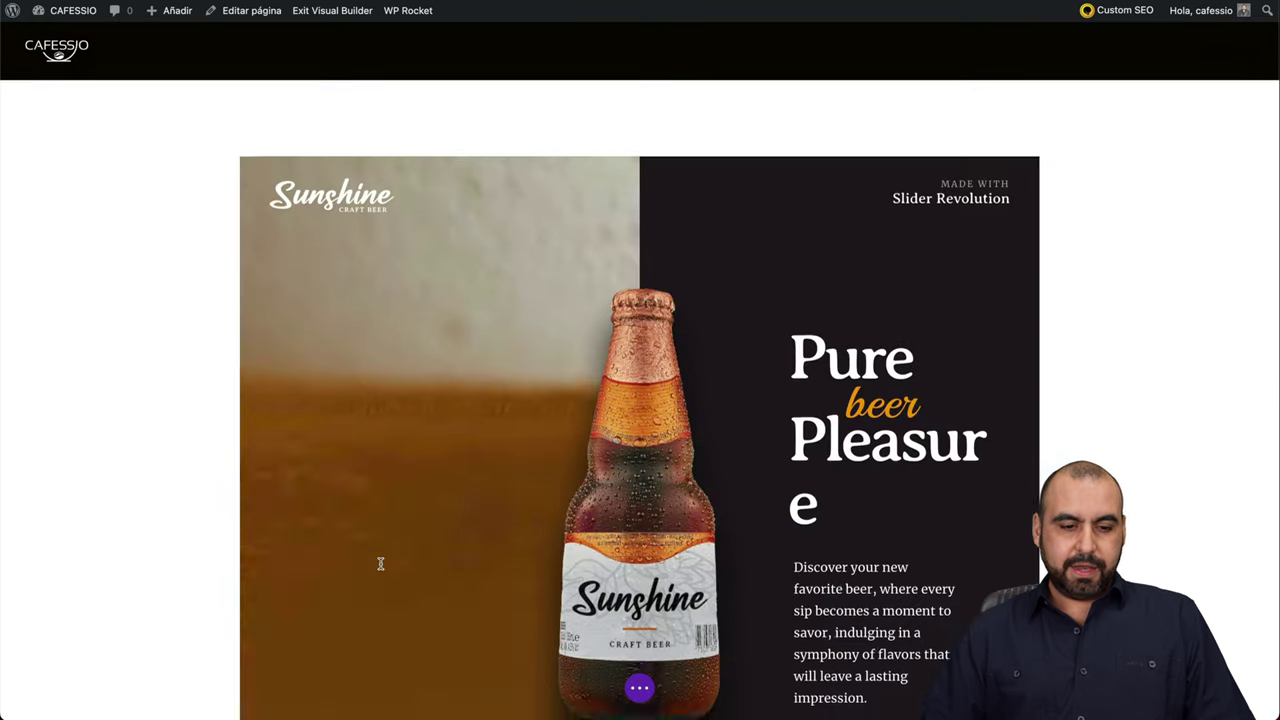
left_click(591, 143)
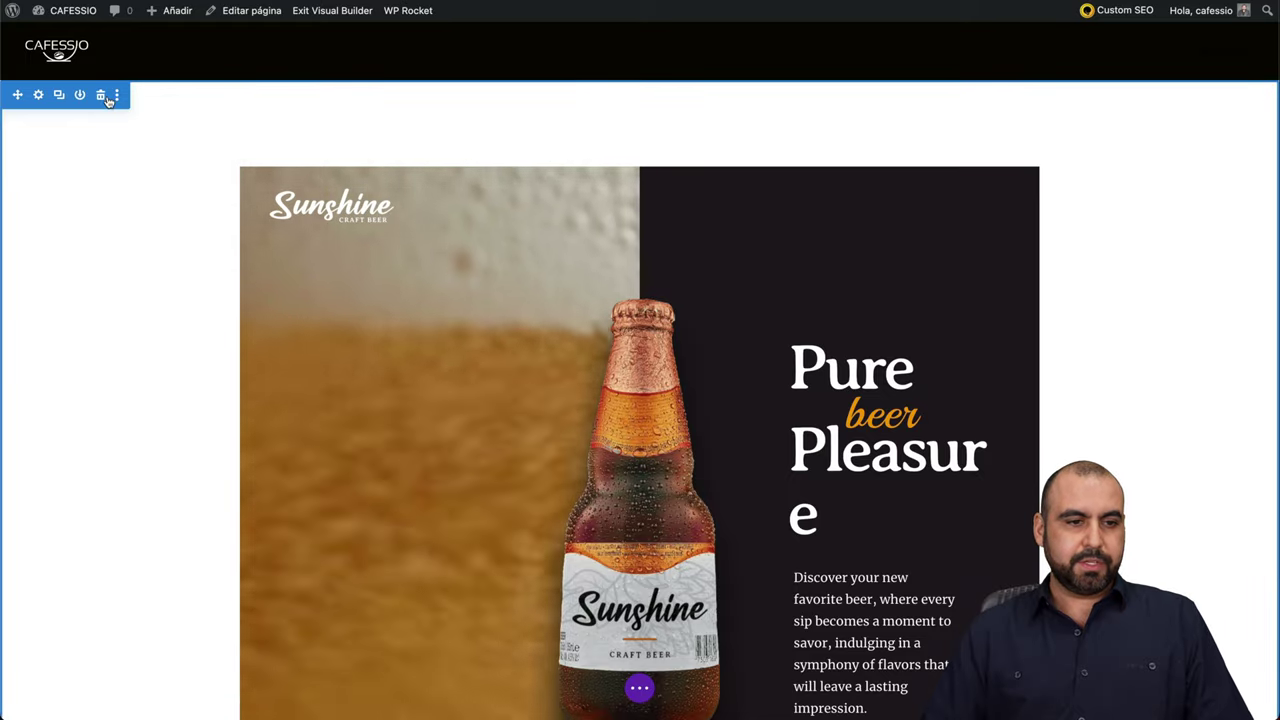
left_click(103, 95)
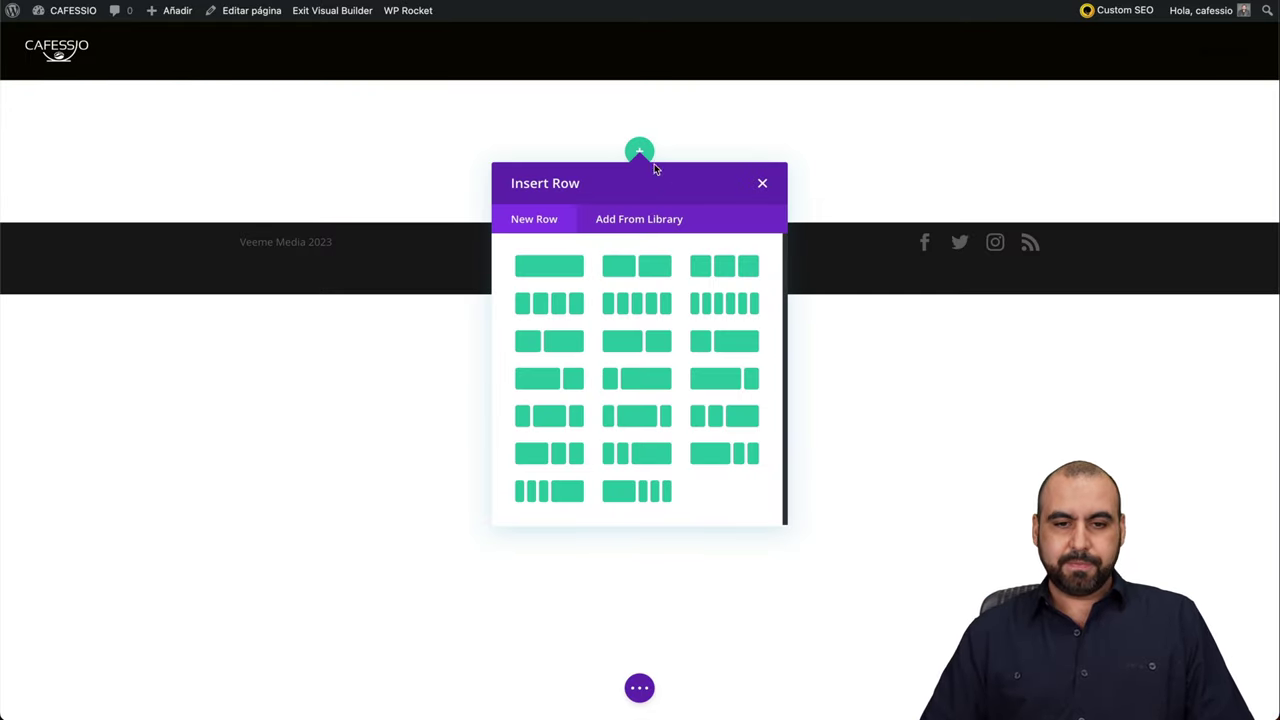
Step: Insert a fullwidth section with a Fullwidth Code module containing the shortcode [rev_slider alias="brewery-website-slider"][/rev_slider]
left_click(616, 101)
left_click(639, 223)
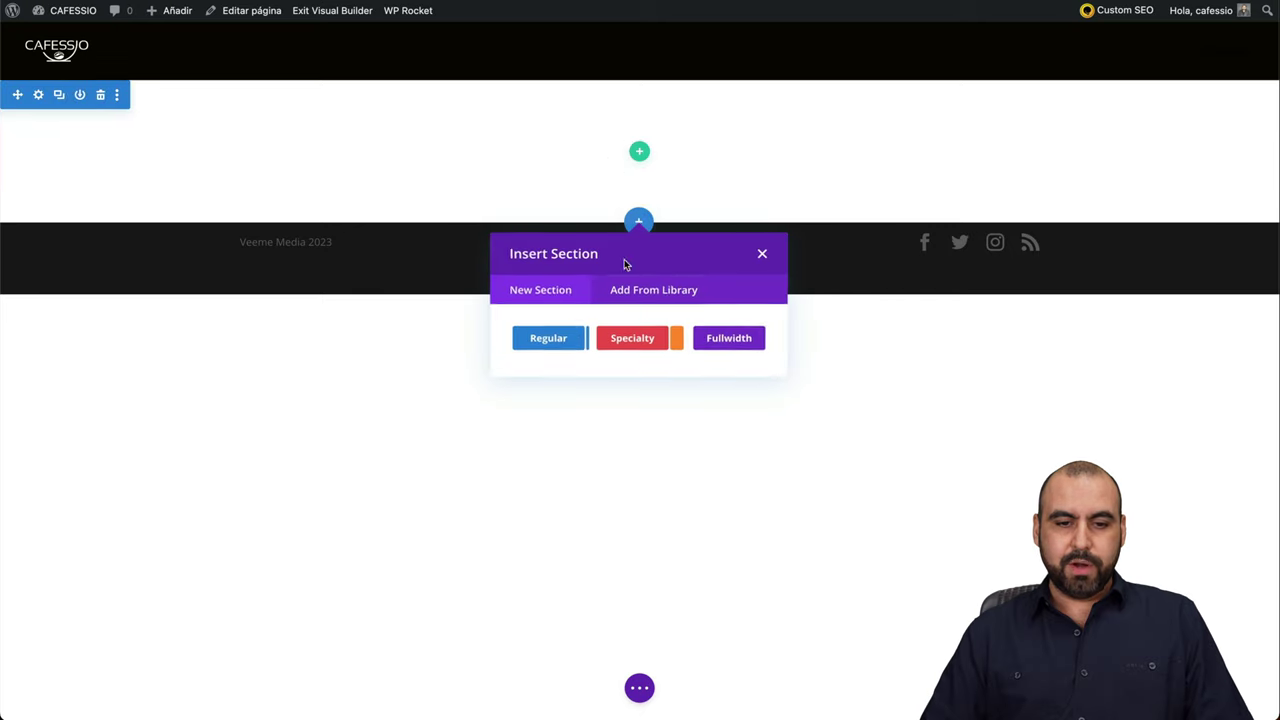
left_click(740, 343)
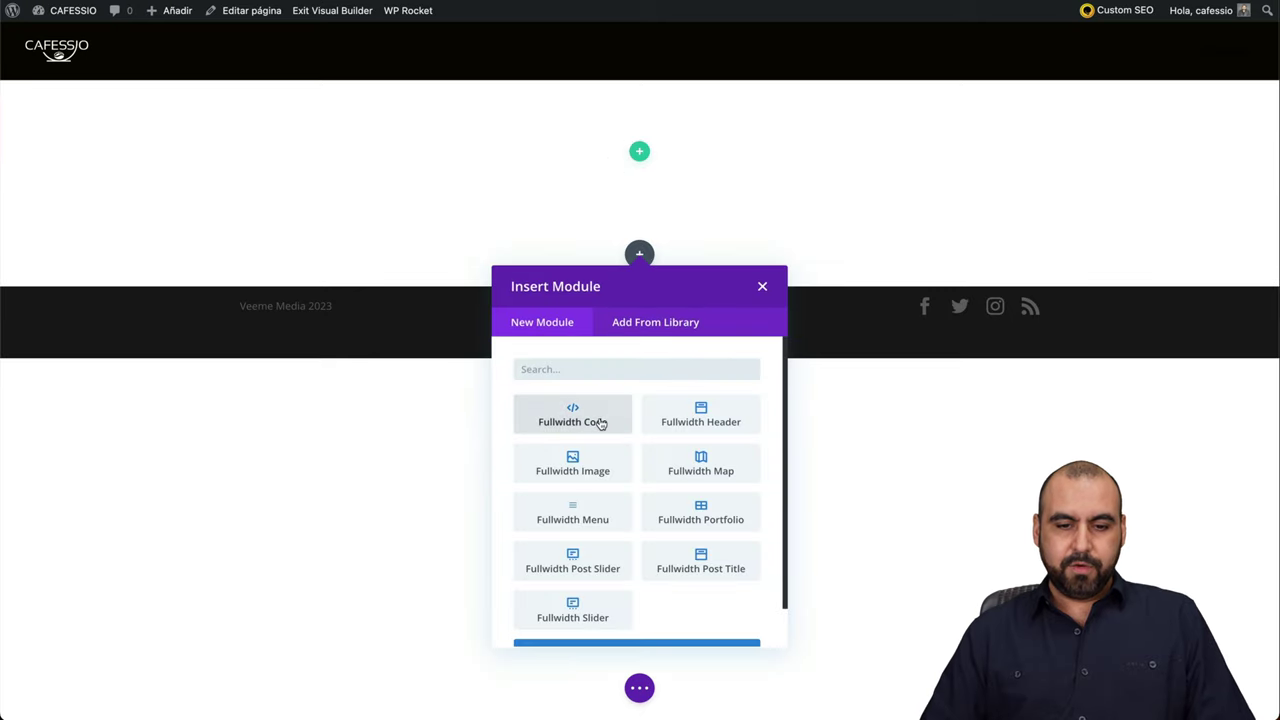
left_click(600, 423)
key("ctrl+v")
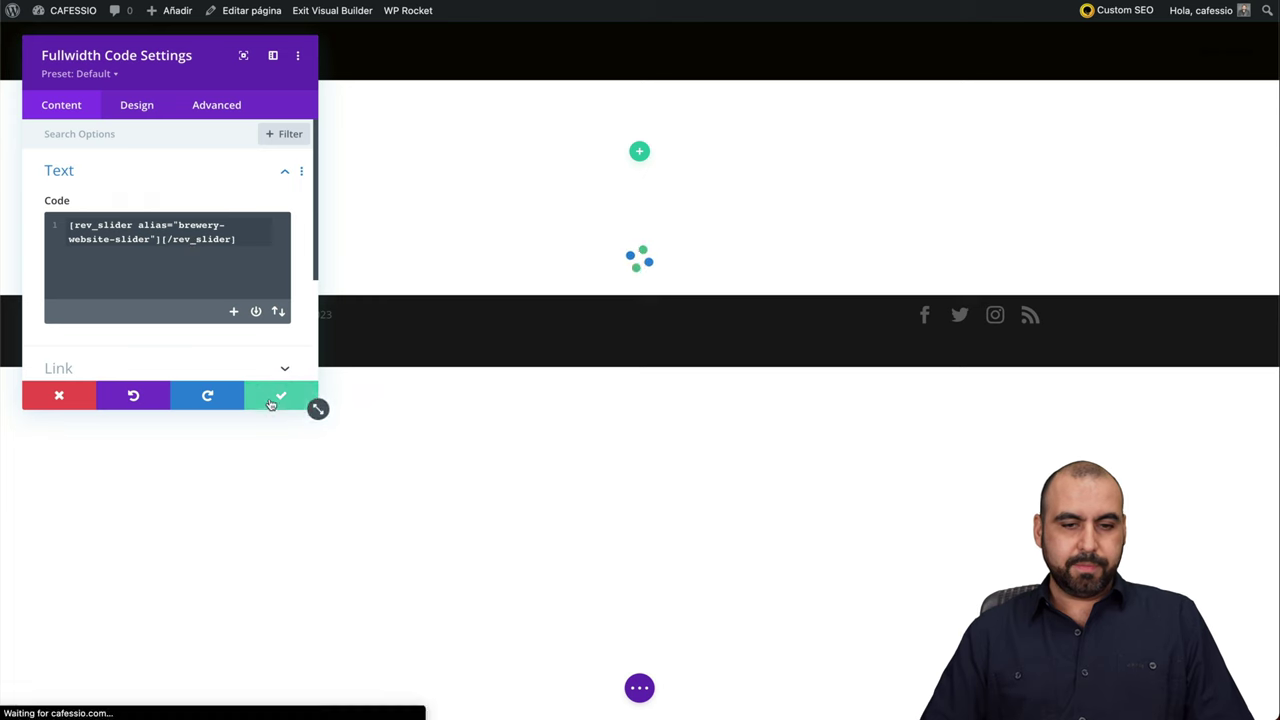
left_click(272, 398)
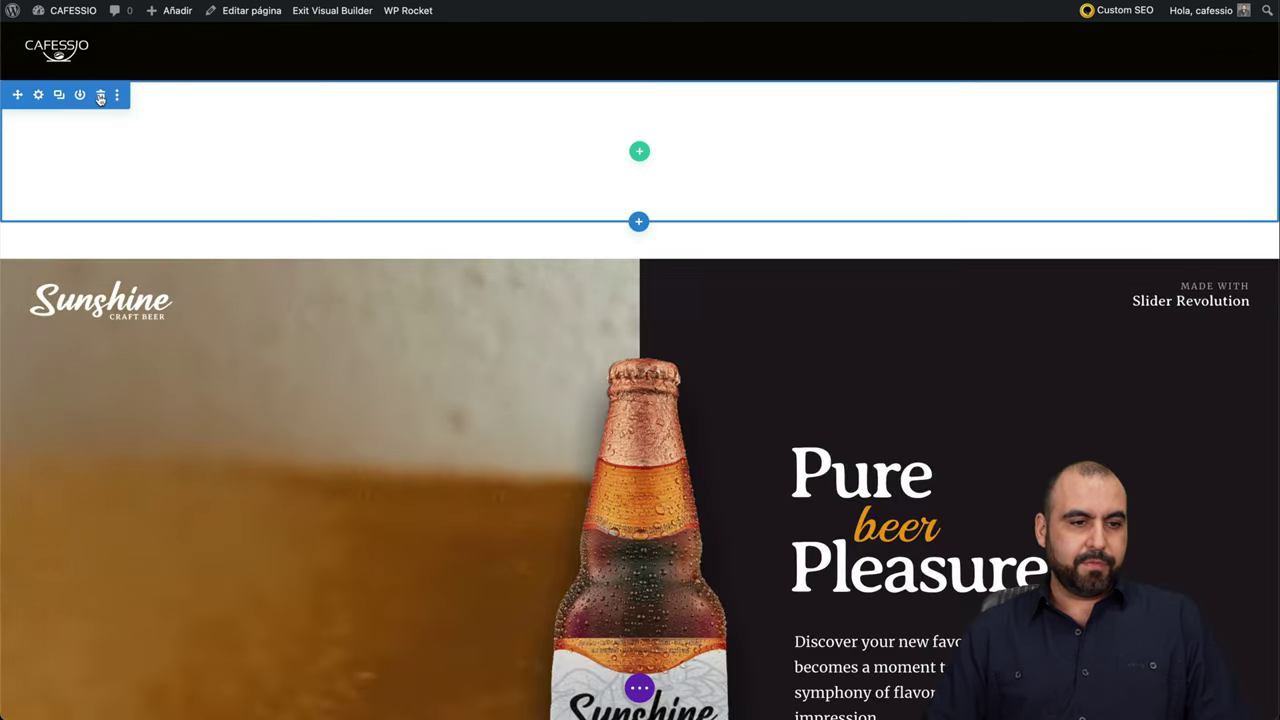
Step: Delete the empty regular section above the slider and look over the full-width brewery slider
left_click(100, 95)
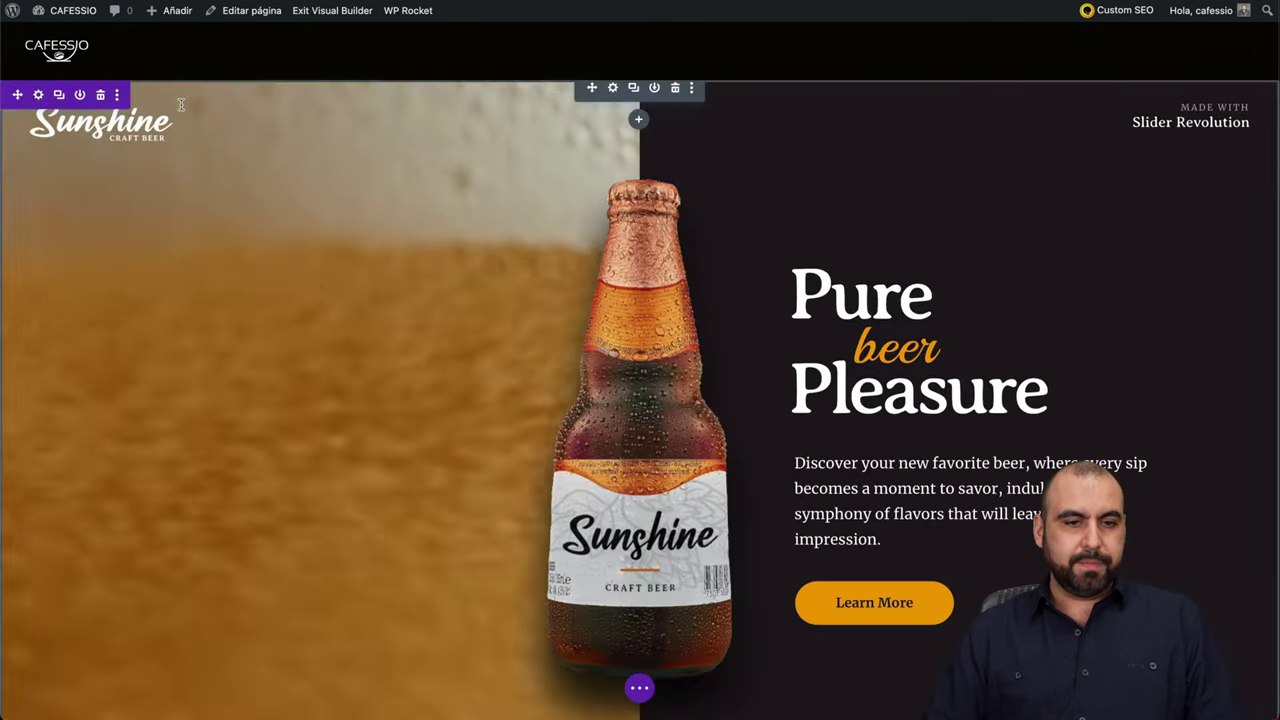
scroll(450, 435, "down", 2)
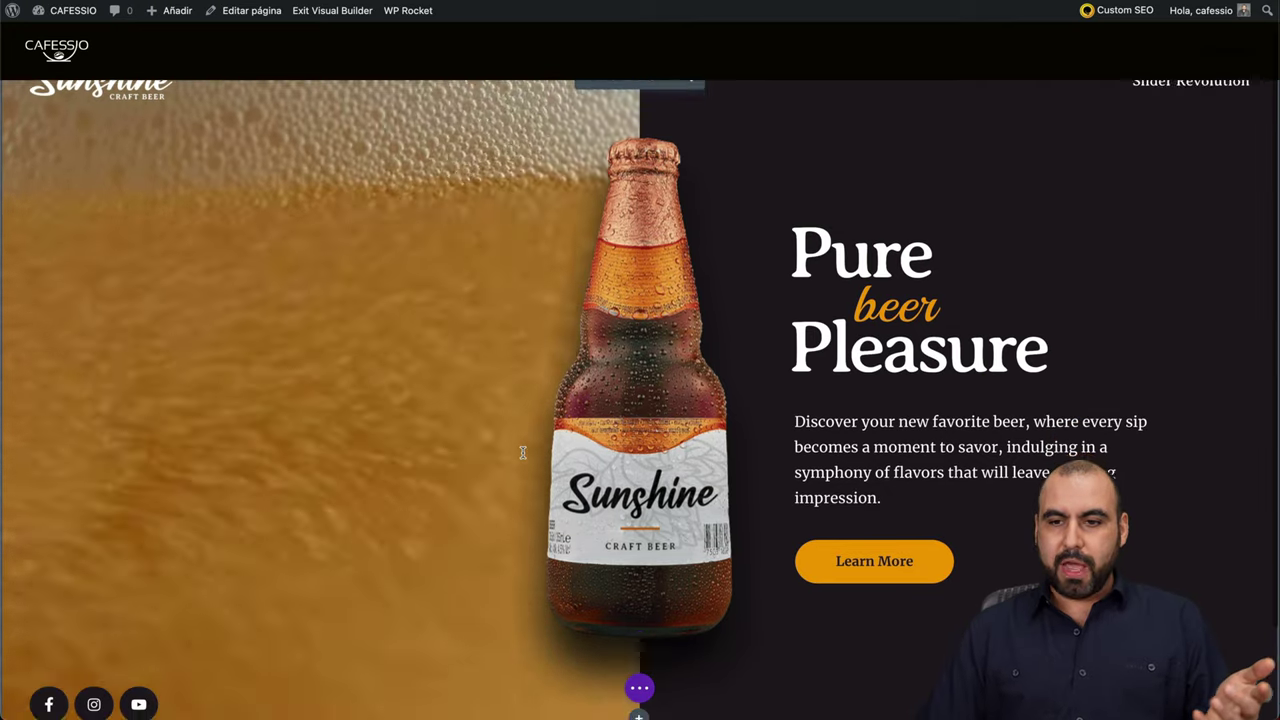
scroll(520, 445, "up", 2)
scroll(560, 440, "down", 1)
scroll(562, 442, "down", 2)
scroll(562, 442, "up", 2)
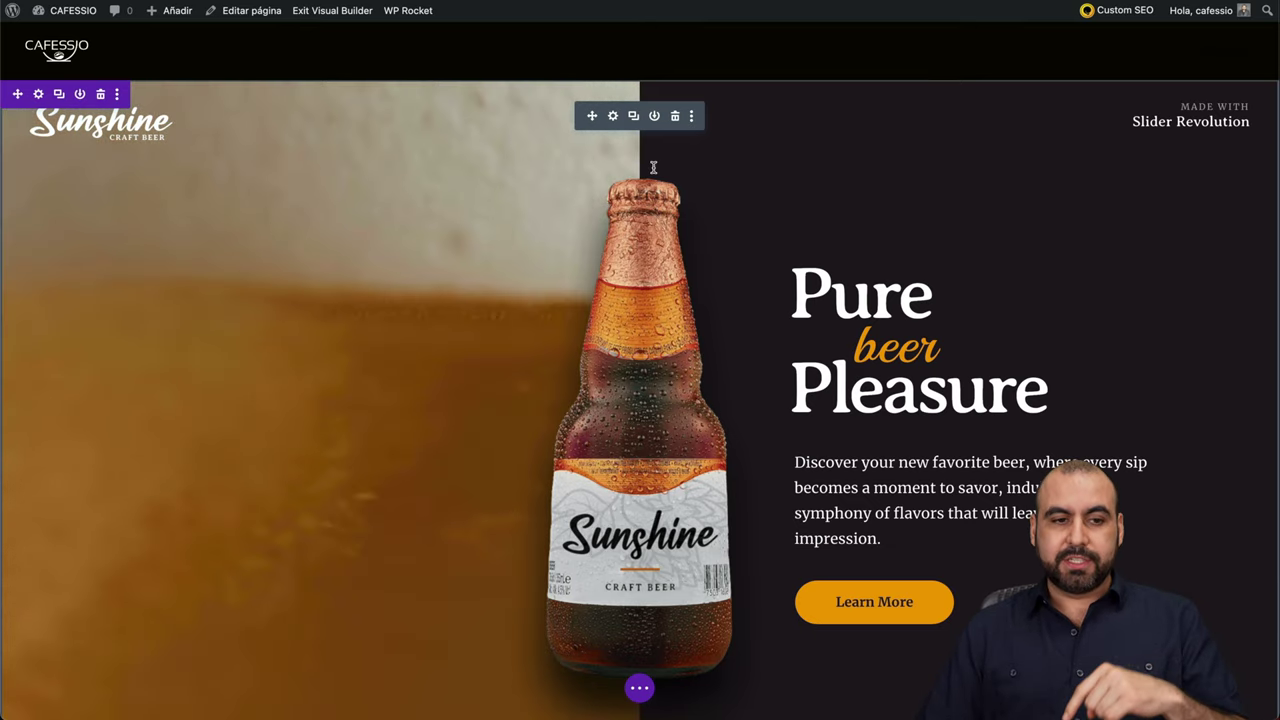
Step: Return to the TEST page's WordPress editor and view the published page with the full-width slider
left_click(639, 687)
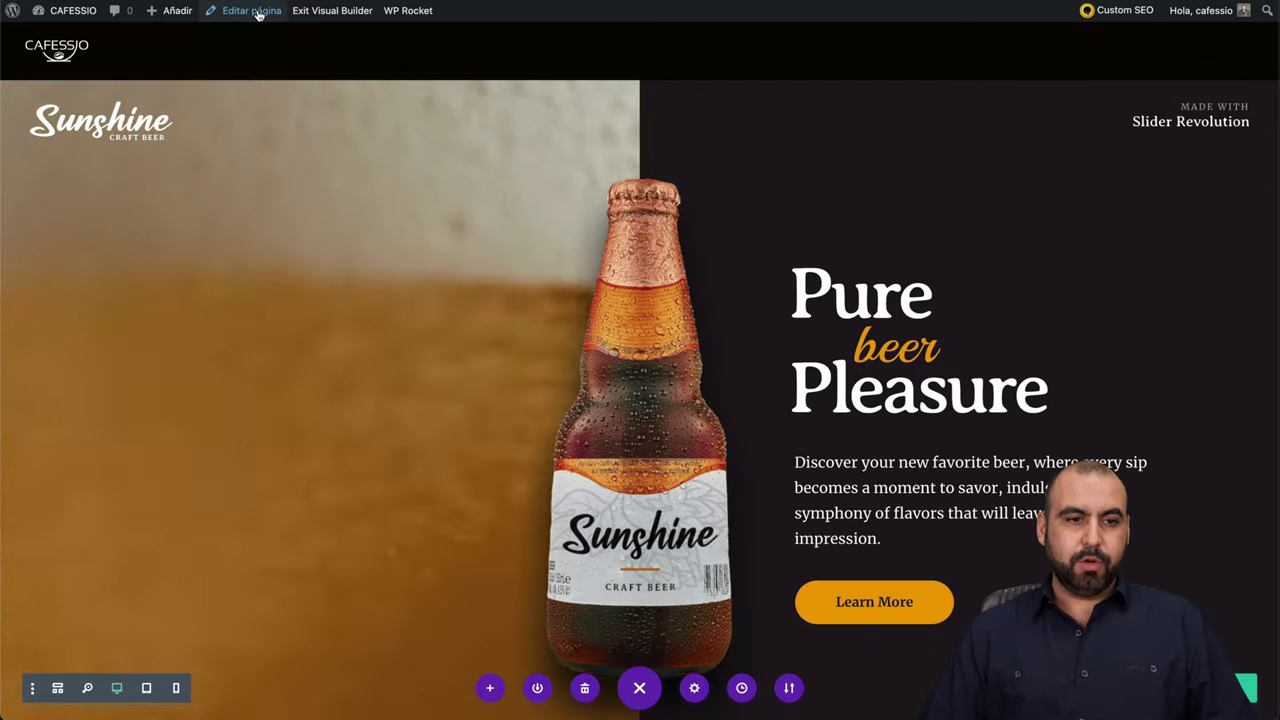
left_click(257, 13)
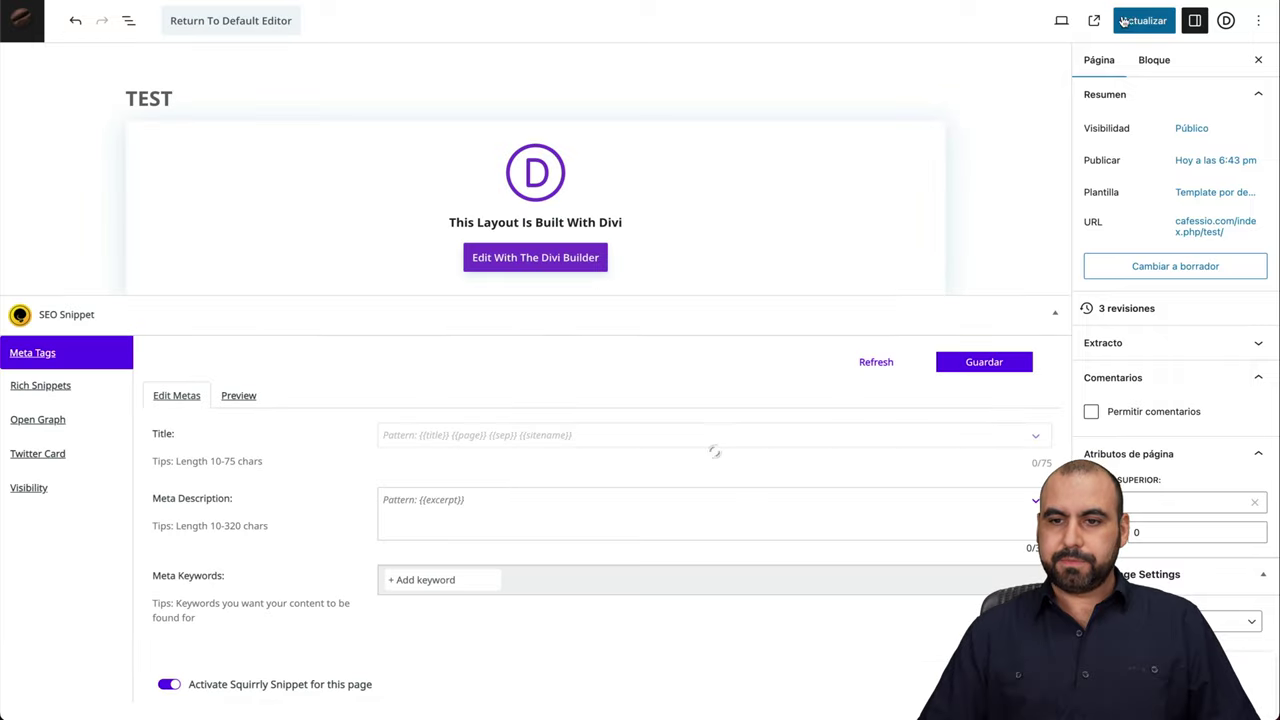
left_click(1097, 20)
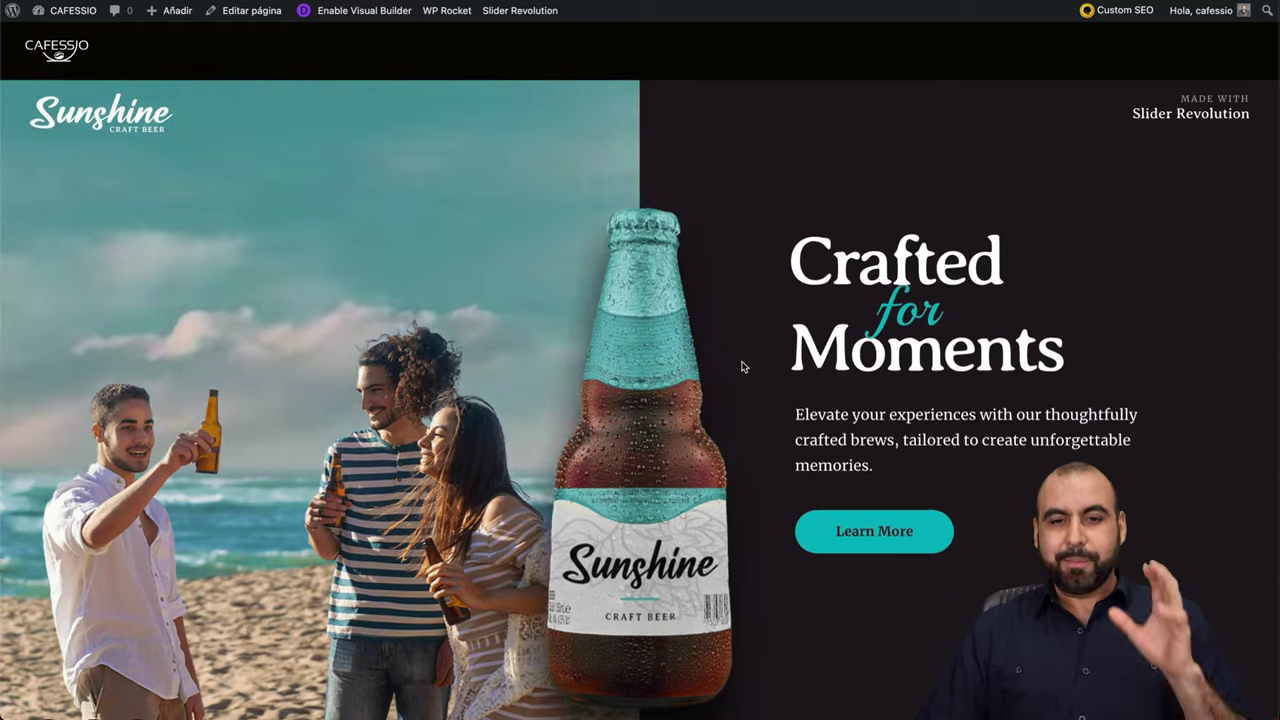
scroll(742, 367, "up", 3)
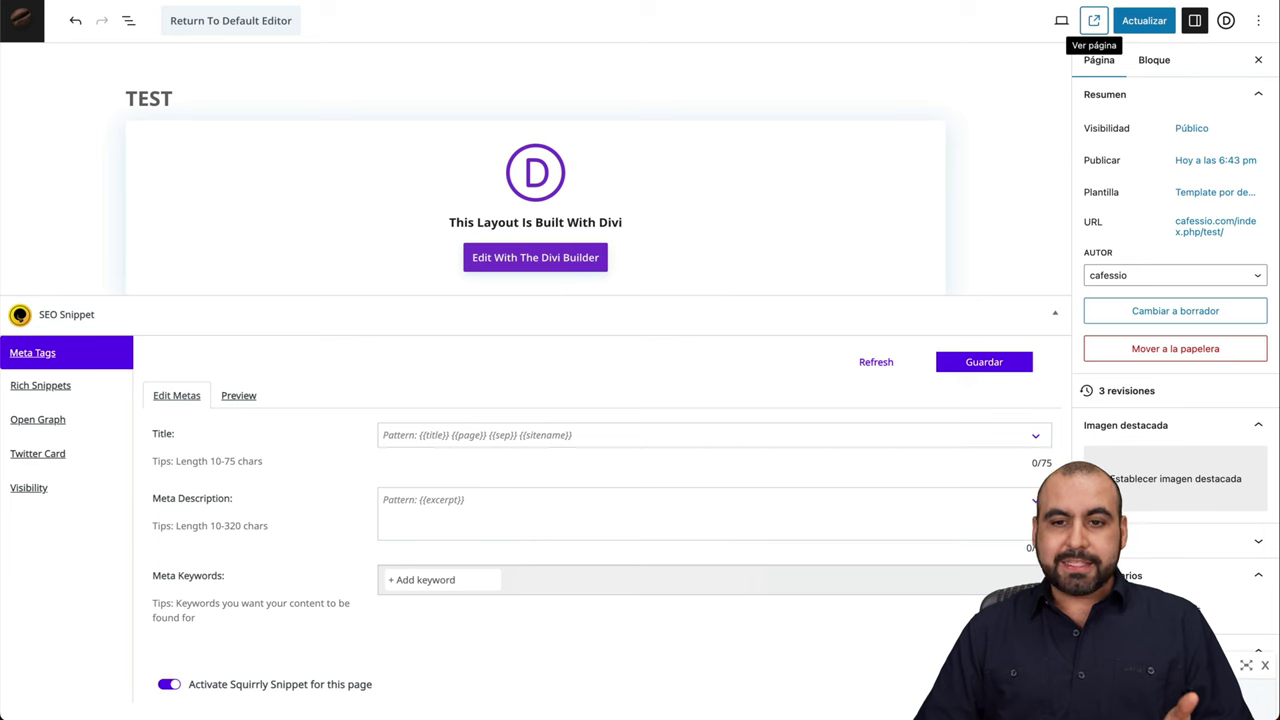
Step: Leave the page editor for the Slider Revolution overview and dismiss the notice about missing add-ons
left_click(22, 21)
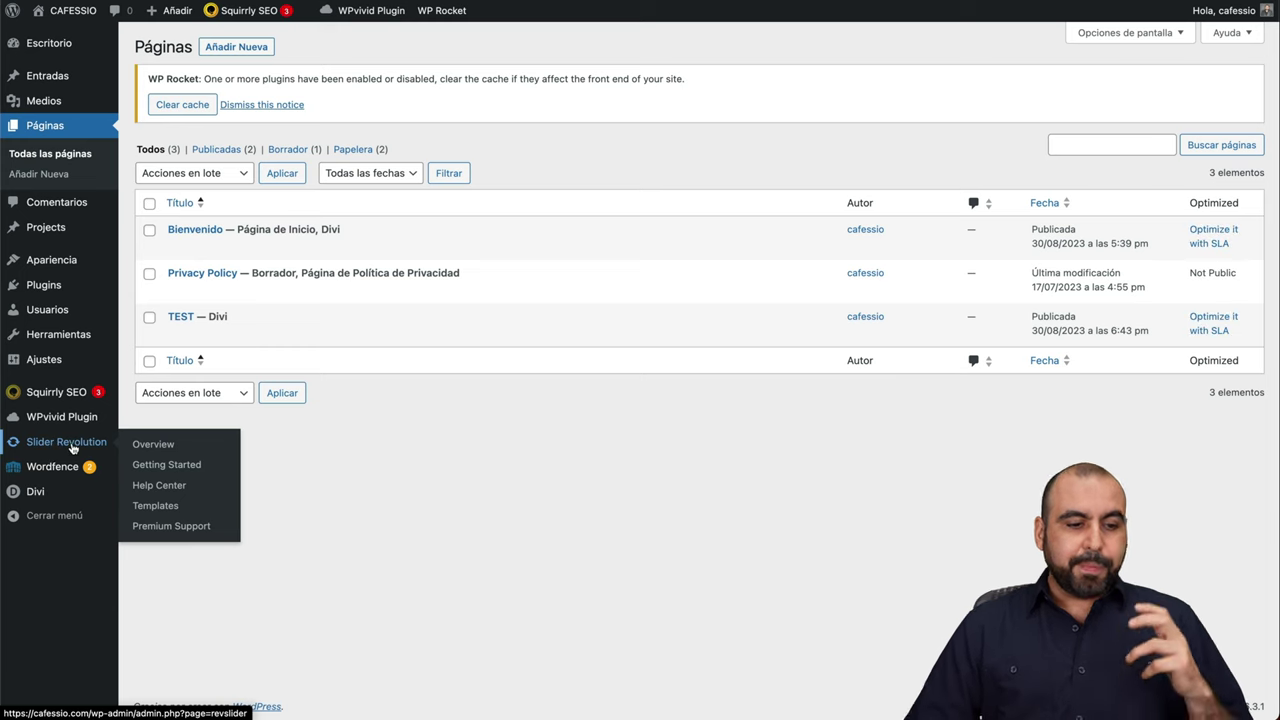
left_click(72, 449)
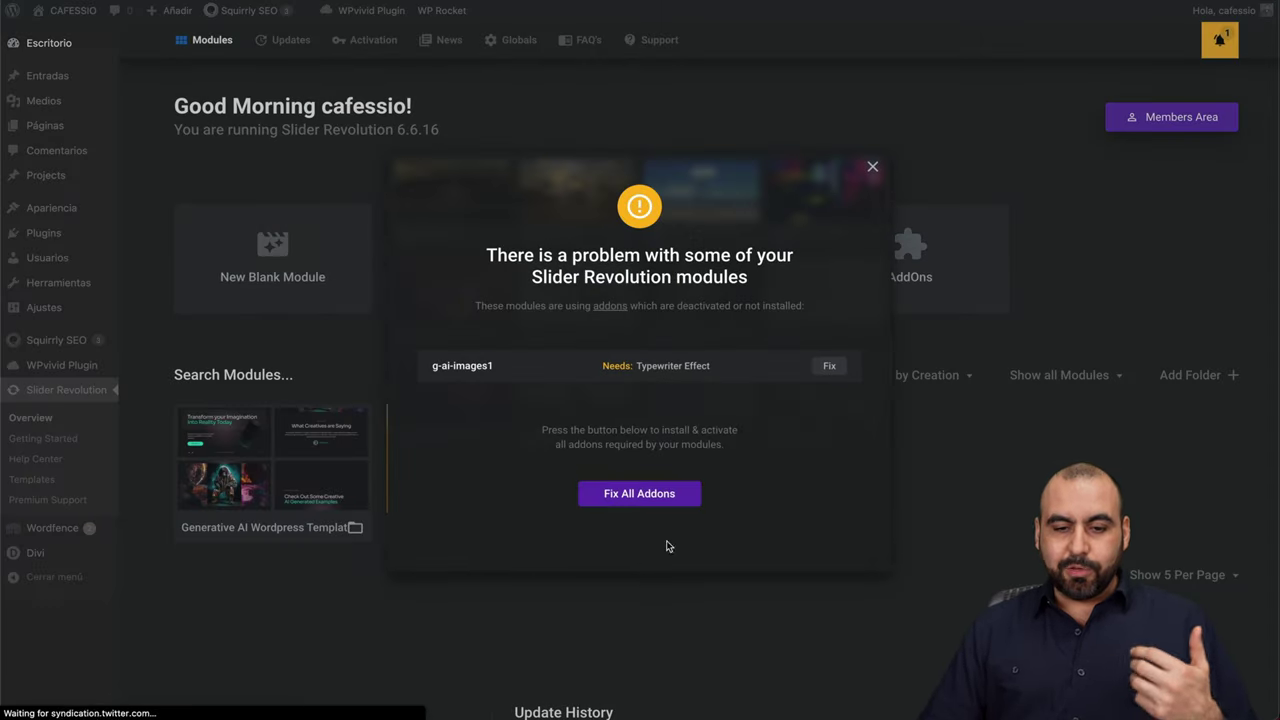
left_click(872, 167)
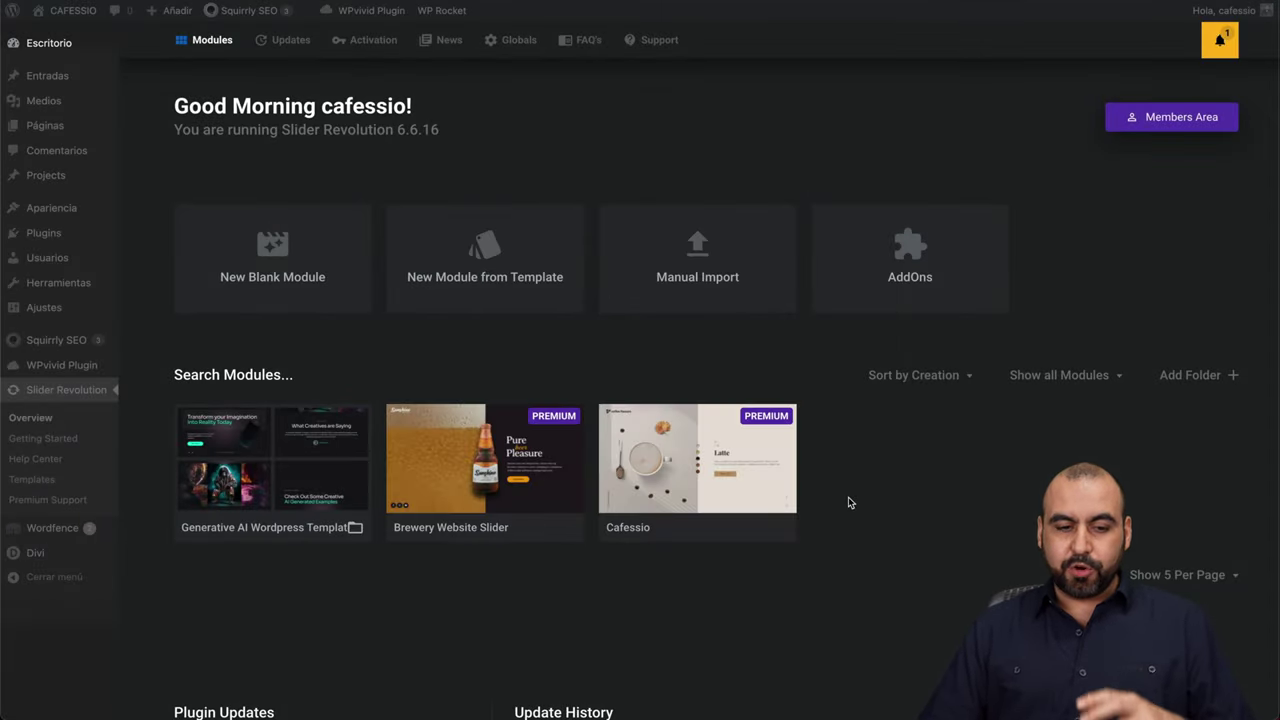
Step: Open the G AI Footer1 module from the Generative AI WordPress Template folder for editing and close the template guide and its hint
left_click(296, 481)
left_click(486, 522)
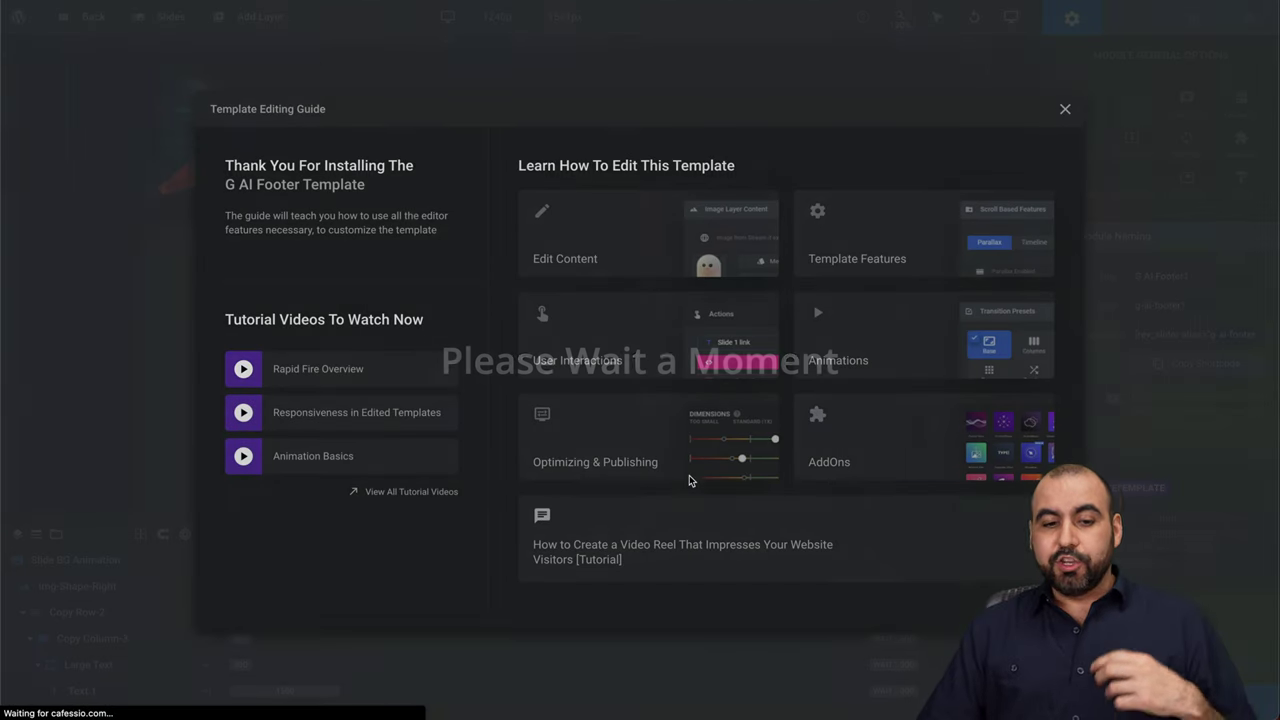
left_click(1069, 110)
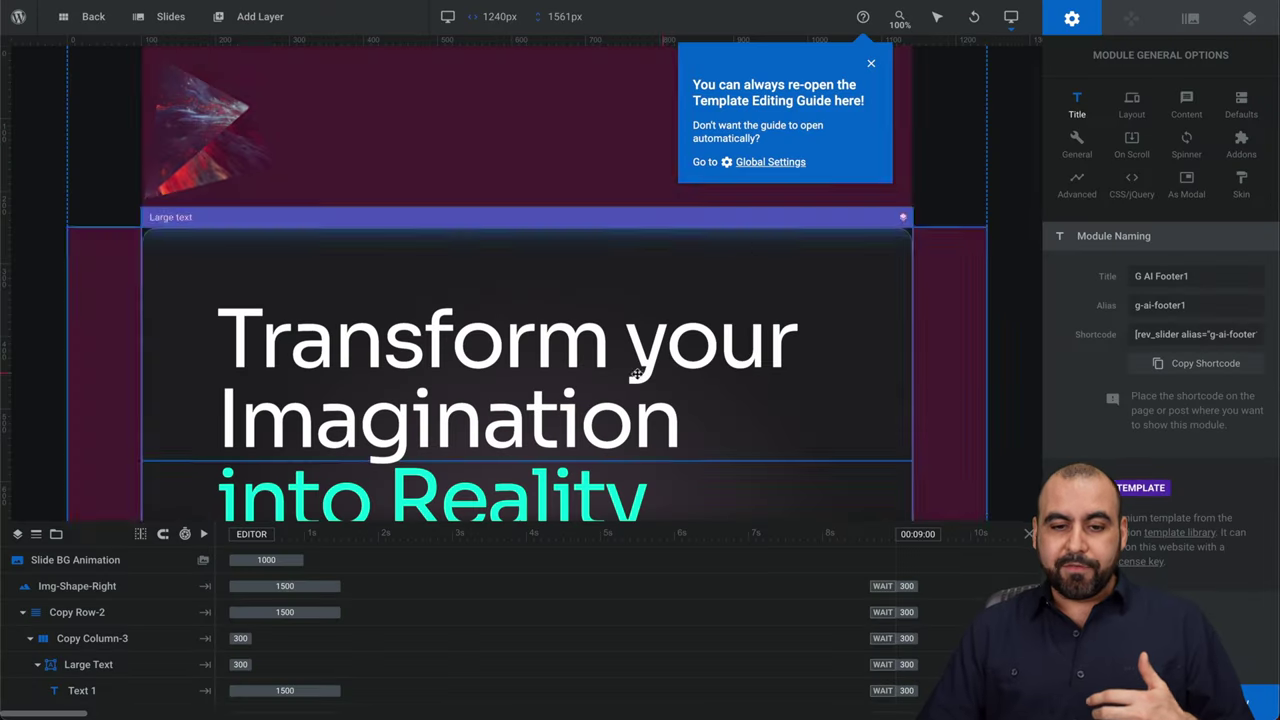
left_click(871, 63)
Step: Select the "Transform your Imagination" text layer, preview the G AI Footer1 module, and return to the module editor
left_click(597, 325)
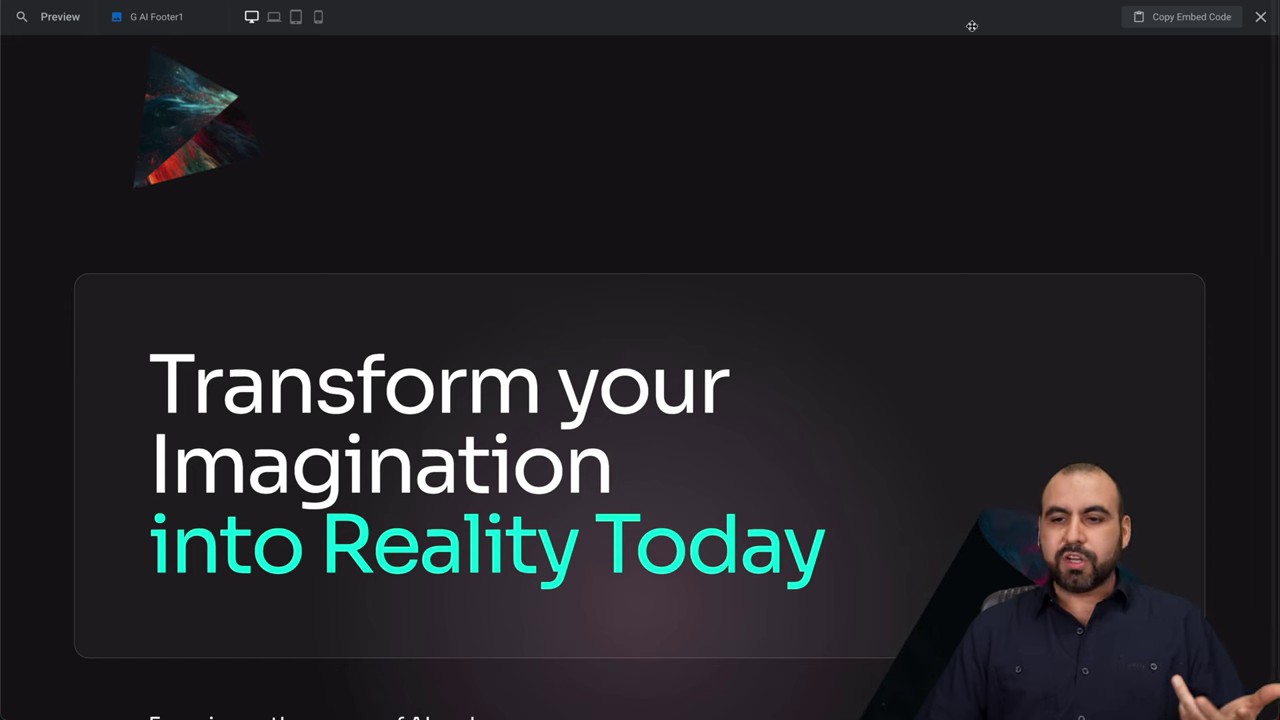
left_click(1258, 17)
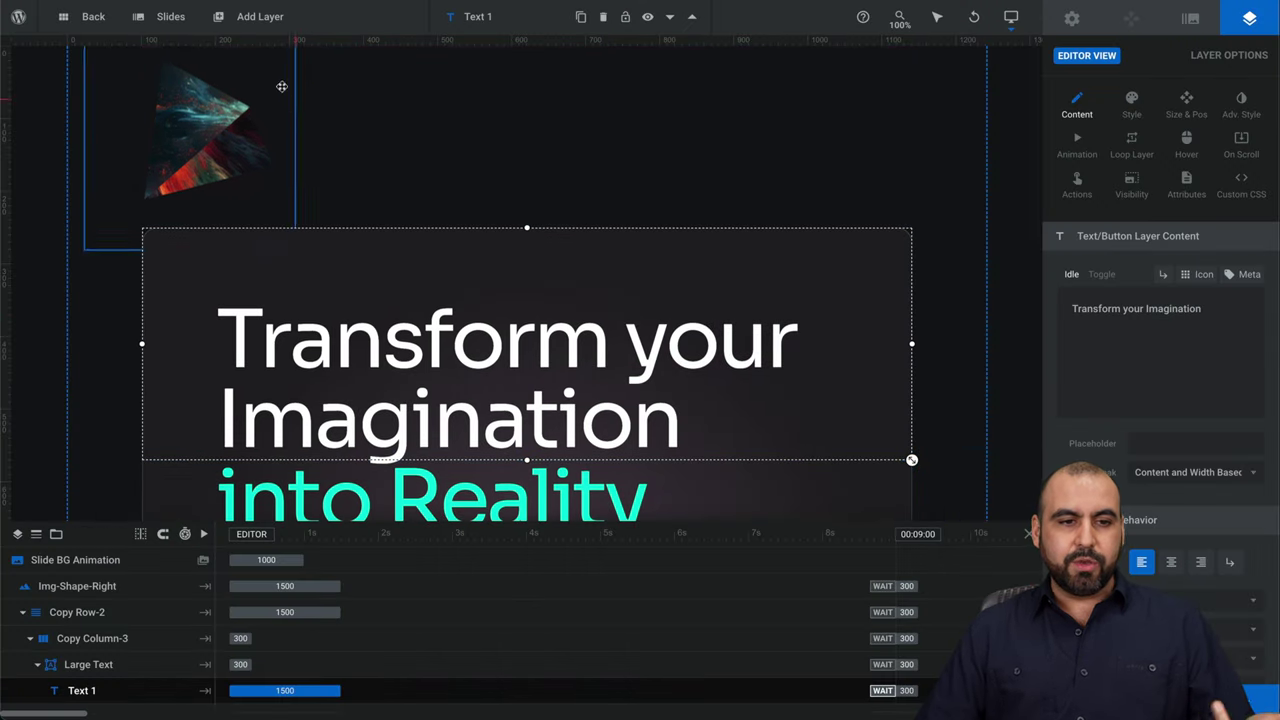
mouse_move(236, 30)
mouse_move(240, 67)
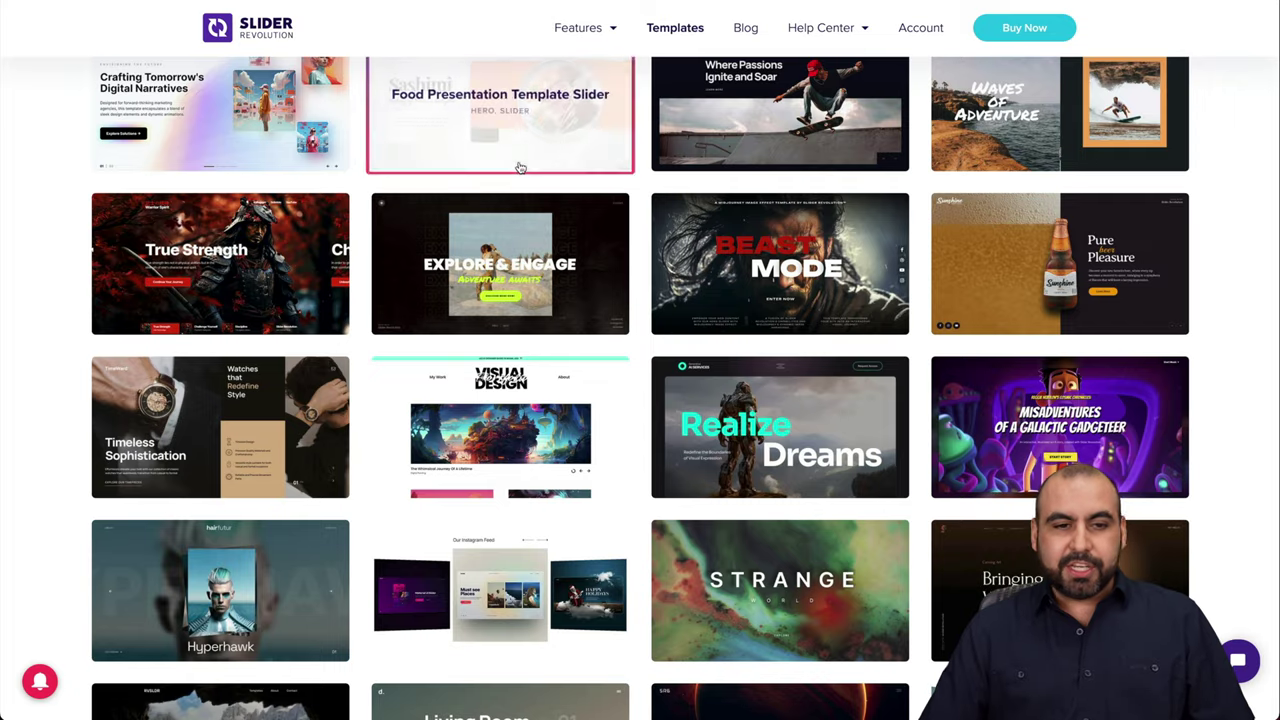
Step: Browse the slider and website template gallery on the Slider Revolution website
scroll(516, 167, "down", 15)
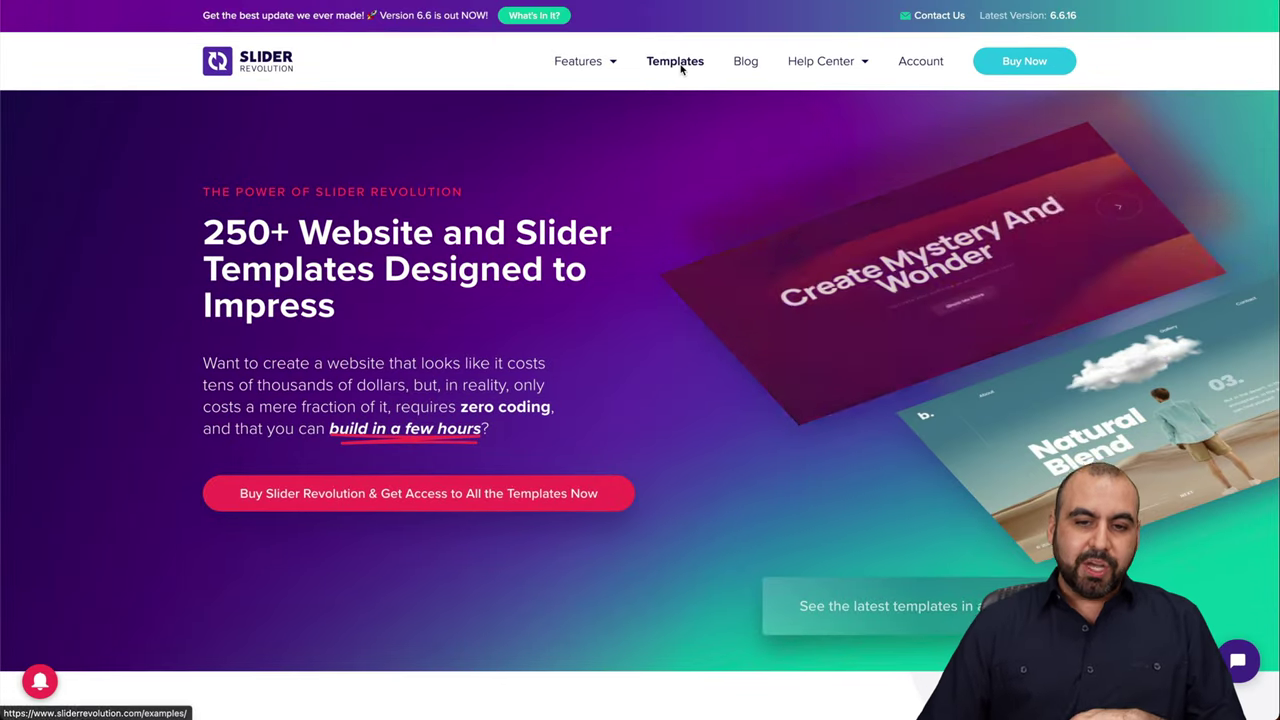
scroll(675, 330, "down", 20)
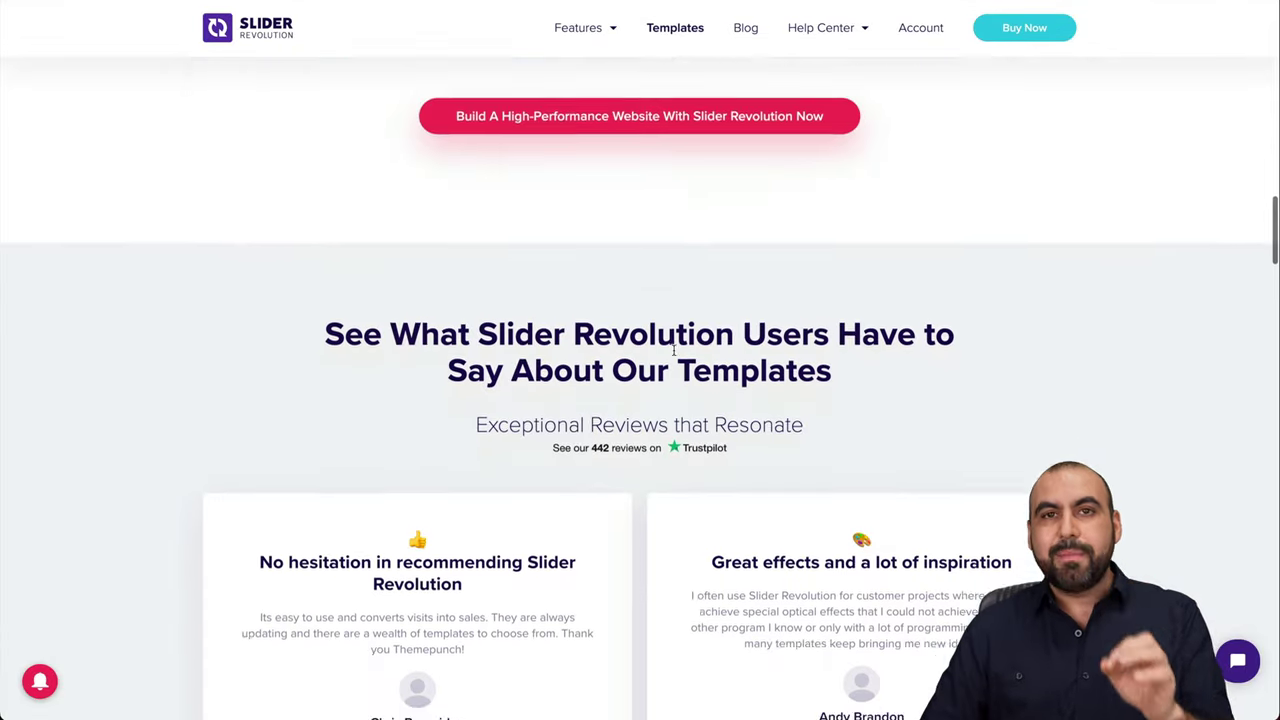
scroll(675, 352, "down", 15)
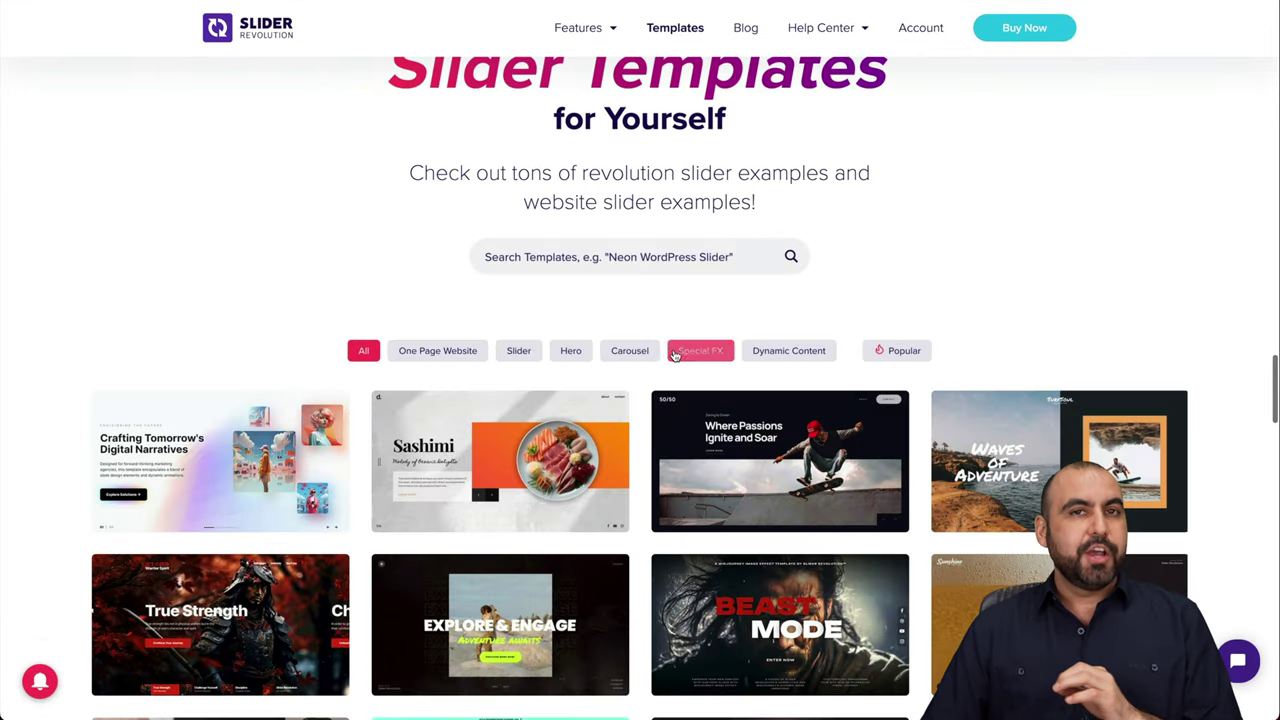
scroll(675, 357, "down", 1)
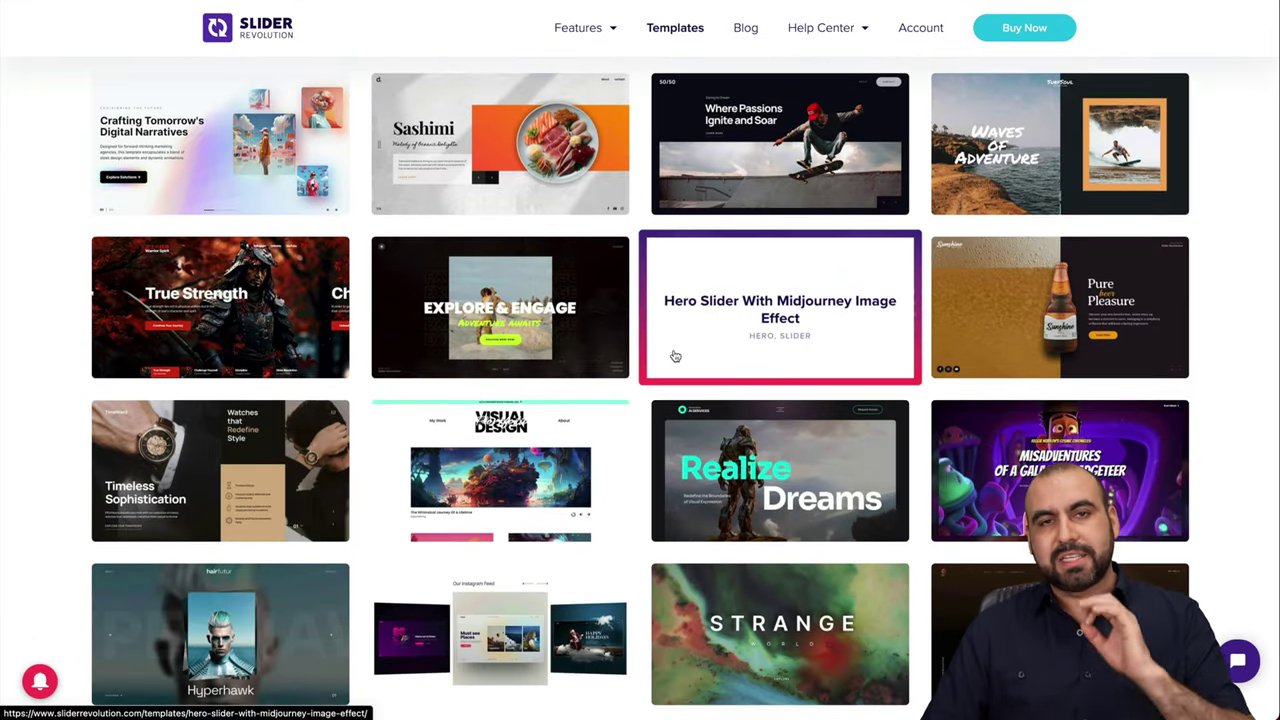